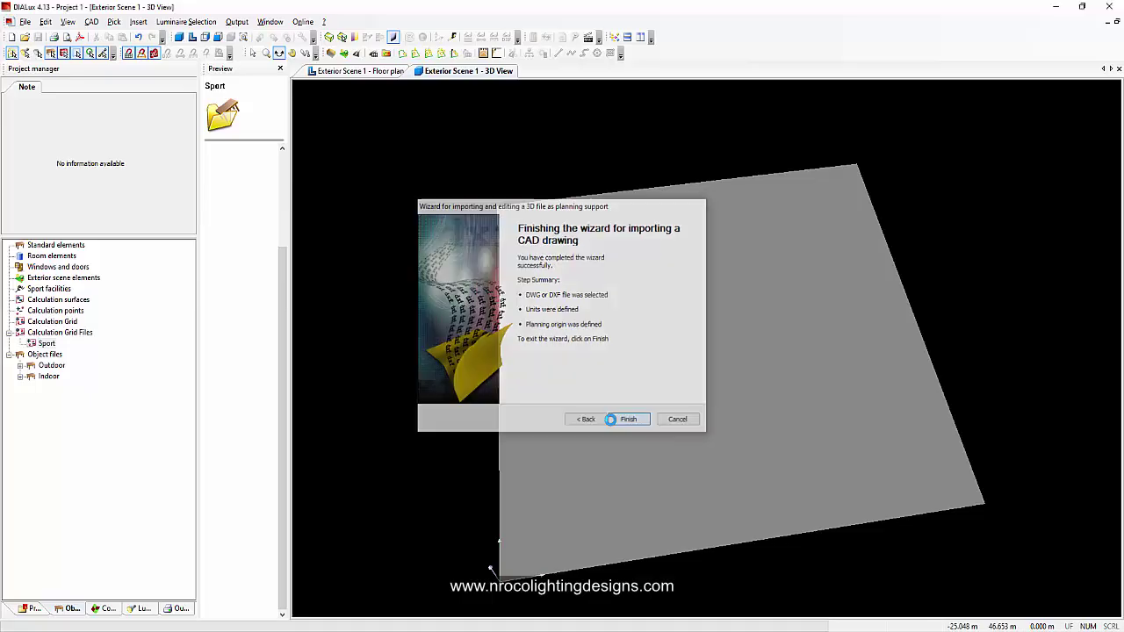
# Stretch the ground element's edges in the floor plan so that it encloses the entire imported CAD drawing
pyautogui.click(360, 71)
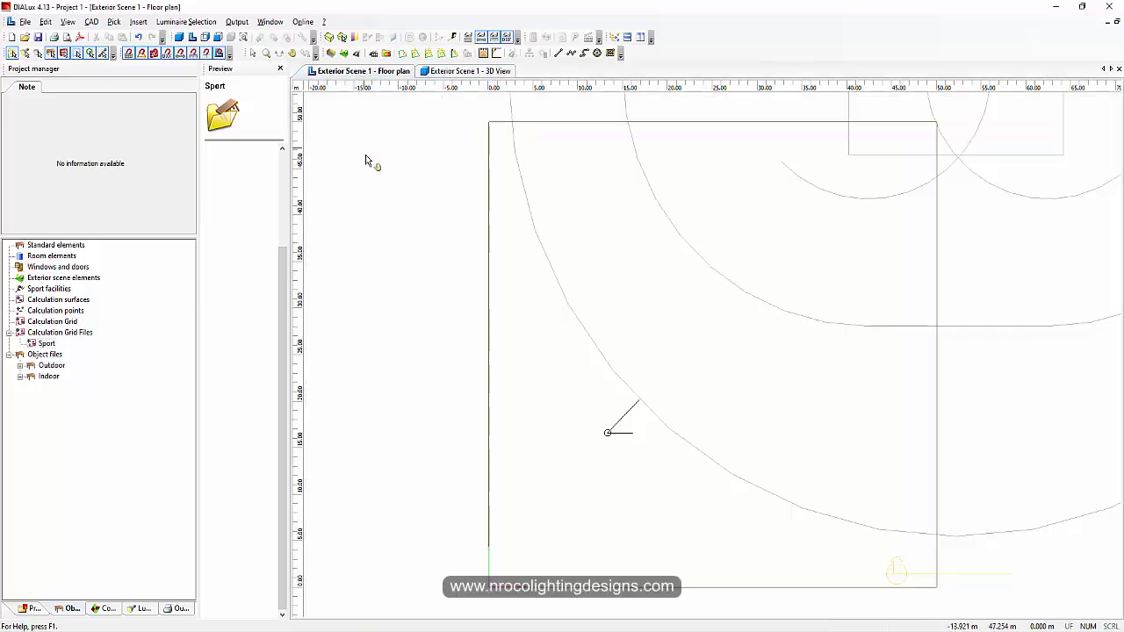
pyautogui.scroll(1, 869, 281)
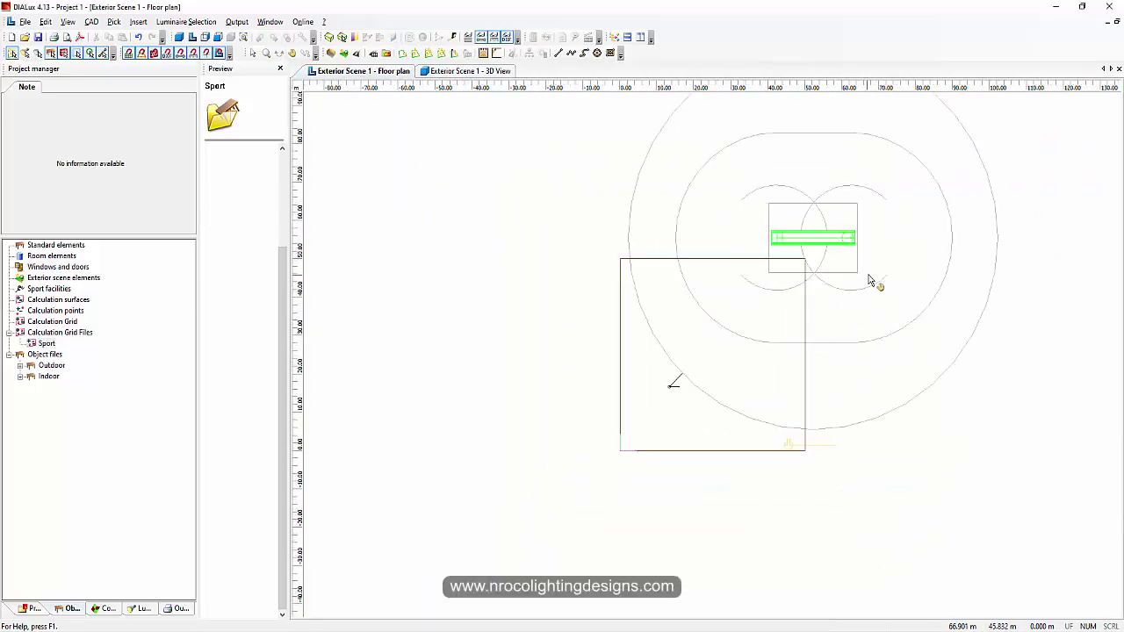
pyautogui.scroll(-1, 714, 309)
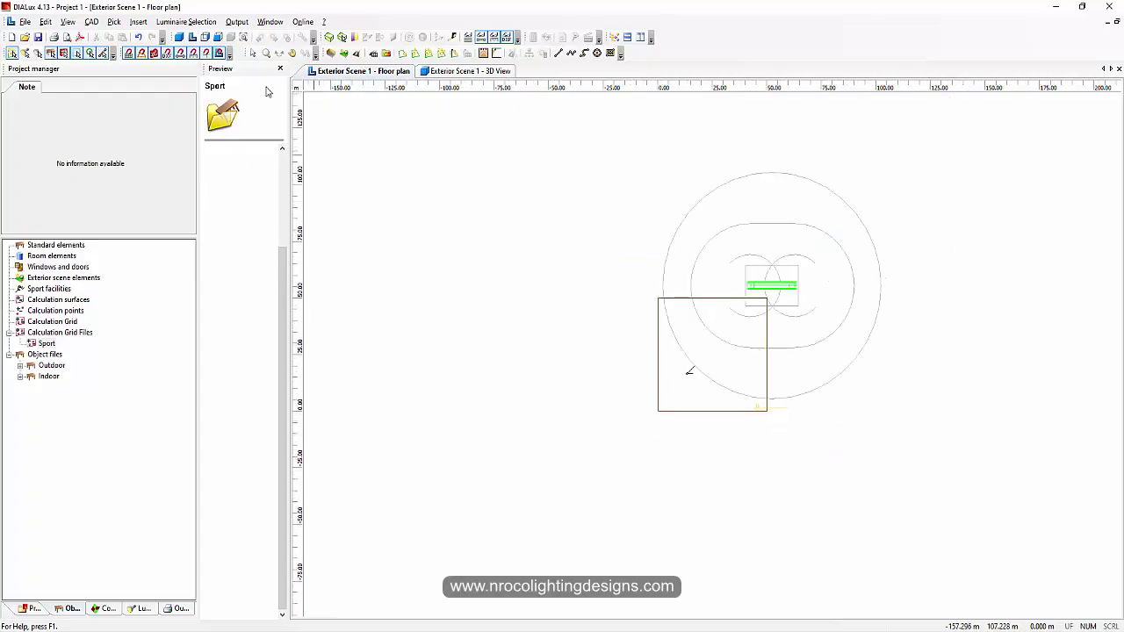
pyautogui.click(253, 53)
pyautogui.click(740, 327)
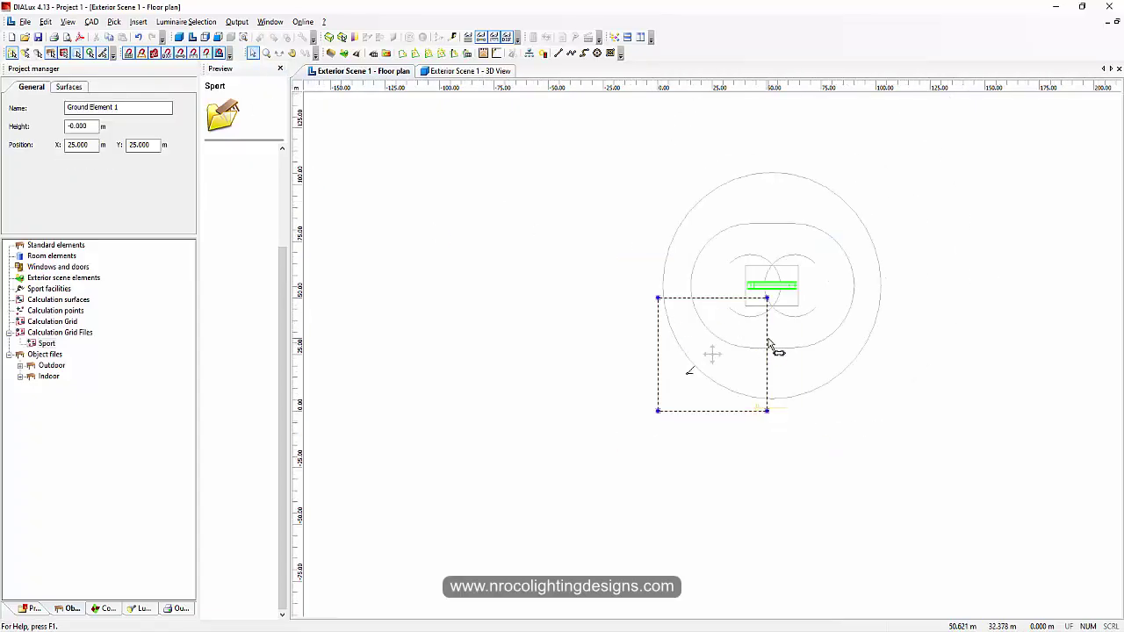
pyautogui.moveTo(770, 351); pyautogui.dragTo(918, 363)
pyautogui.moveTo(843, 298); pyautogui.dragTo(838, 153)
pyautogui.moveTo(660, 252); pyautogui.dragTo(644, 253)
pyautogui.moveTo(788, 411); pyautogui.dragTo(791, 420)
pyautogui.click(535, 225)
# Inspect the enlarged ground element in the 3D view and return to the complete layout in the floor plan
pyautogui.click(465, 71)
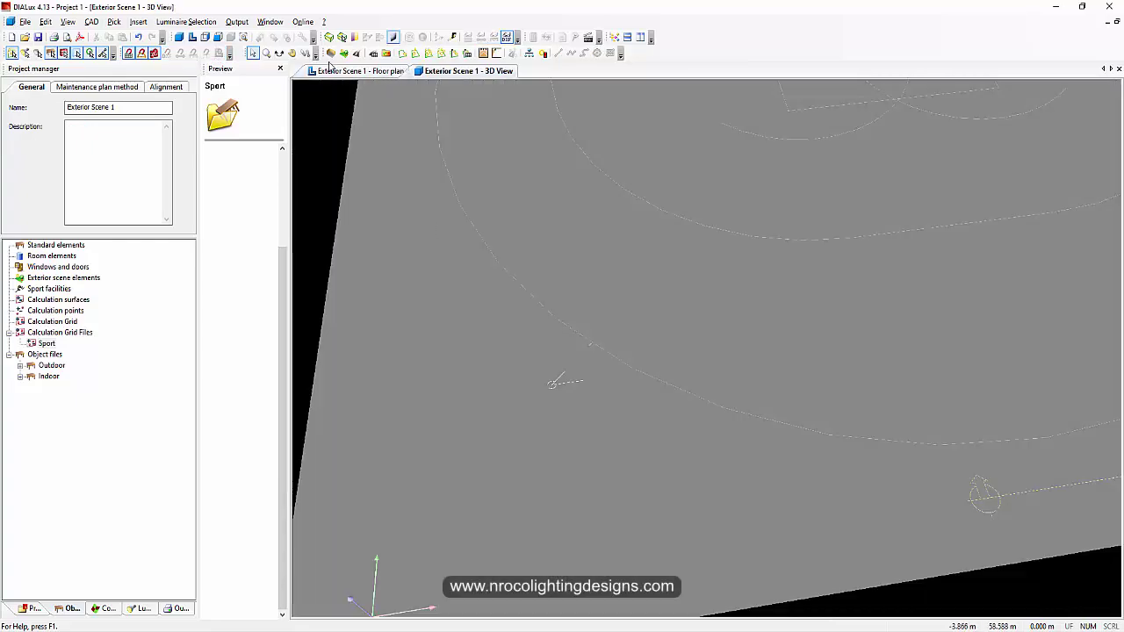
pyautogui.click(280, 53)
pyautogui.moveTo(430, 351); pyautogui.dragTo(795, 373)
pyautogui.click(360, 71)
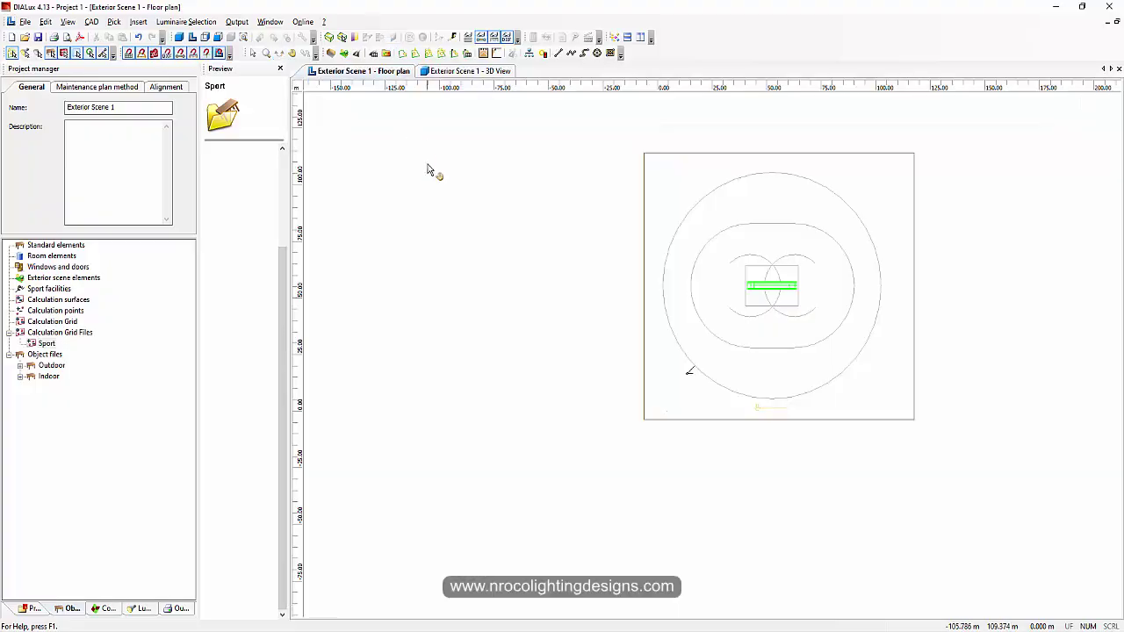
pyautogui.scroll(5, 930, 319)
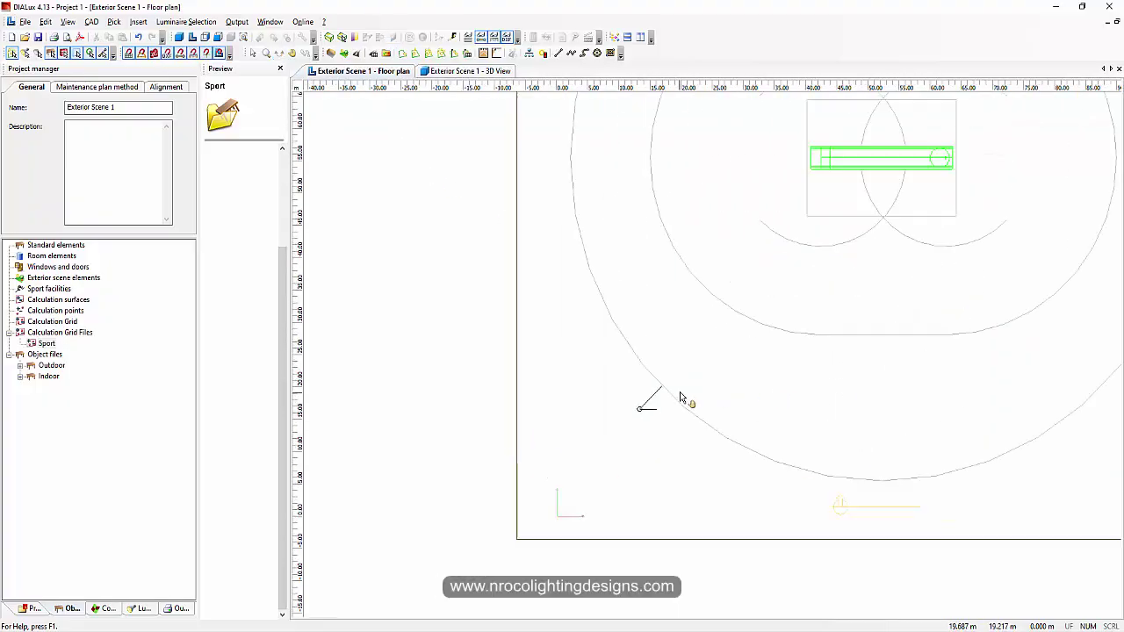
pyautogui.scroll(-5, 622, 450)
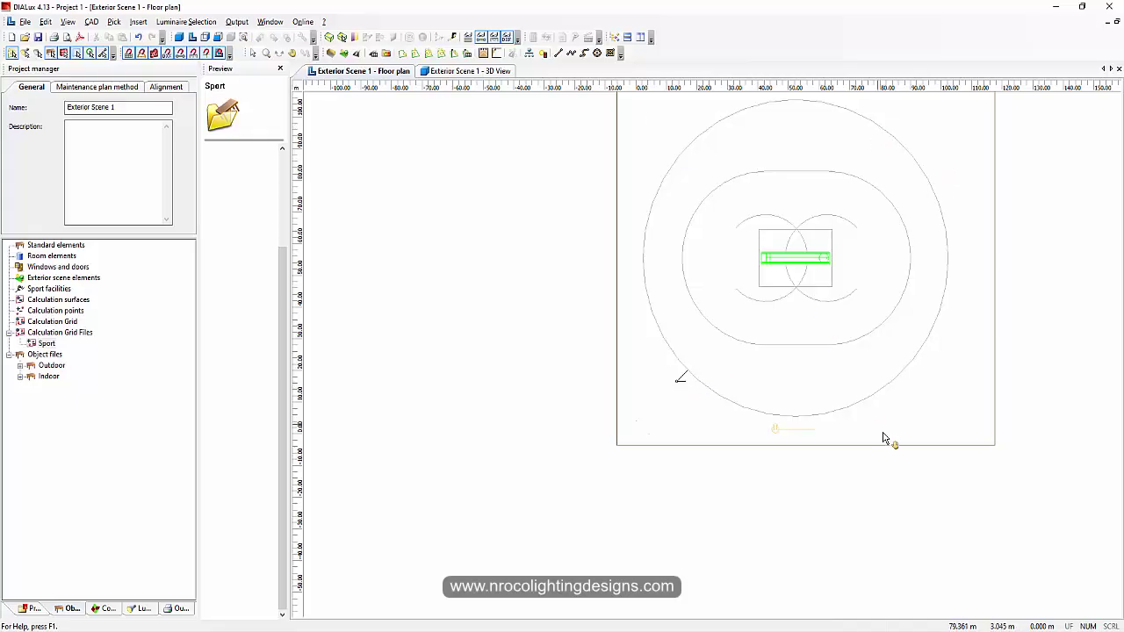
pyautogui.moveTo(546, 298); pyautogui.dragTo(400, 353, button='middle')
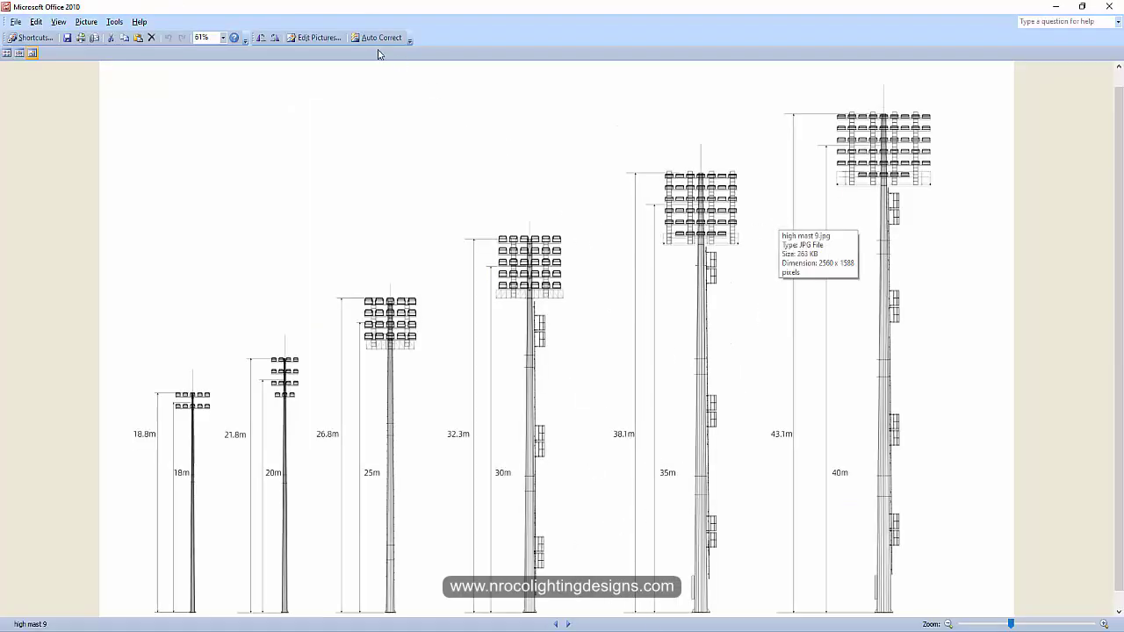
# Switch to the Microsoft Office picture viewer and examine the high mast reference drawings for mounting heights, floodlight arrangements and pole dimensions
pyautogui.click(557, 624)
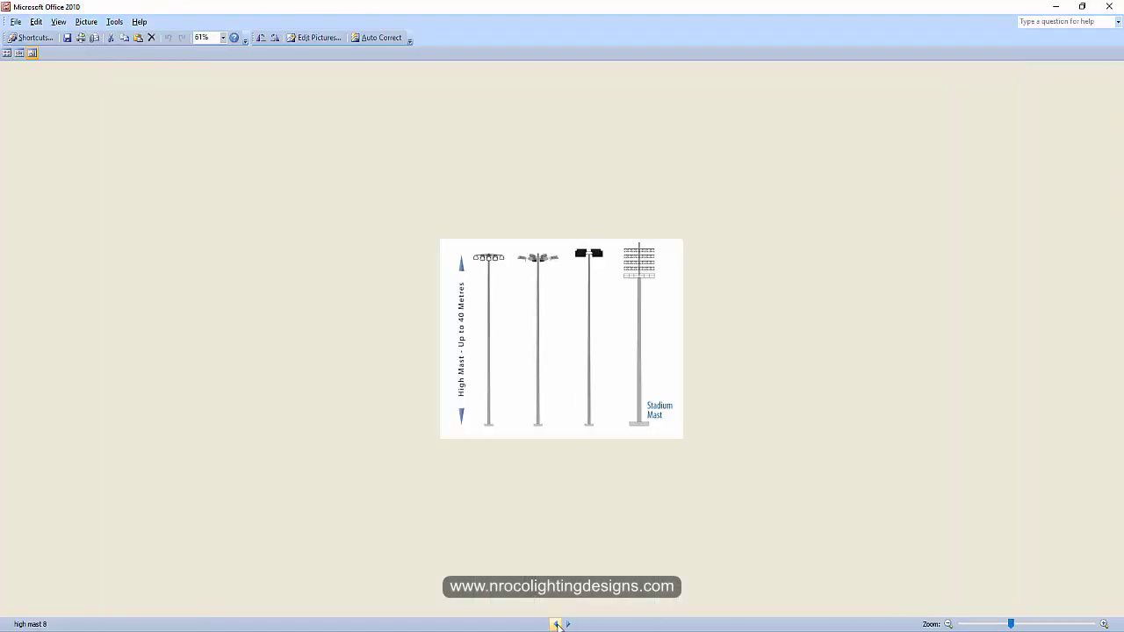
pyautogui.scroll(-3, 801, 426)
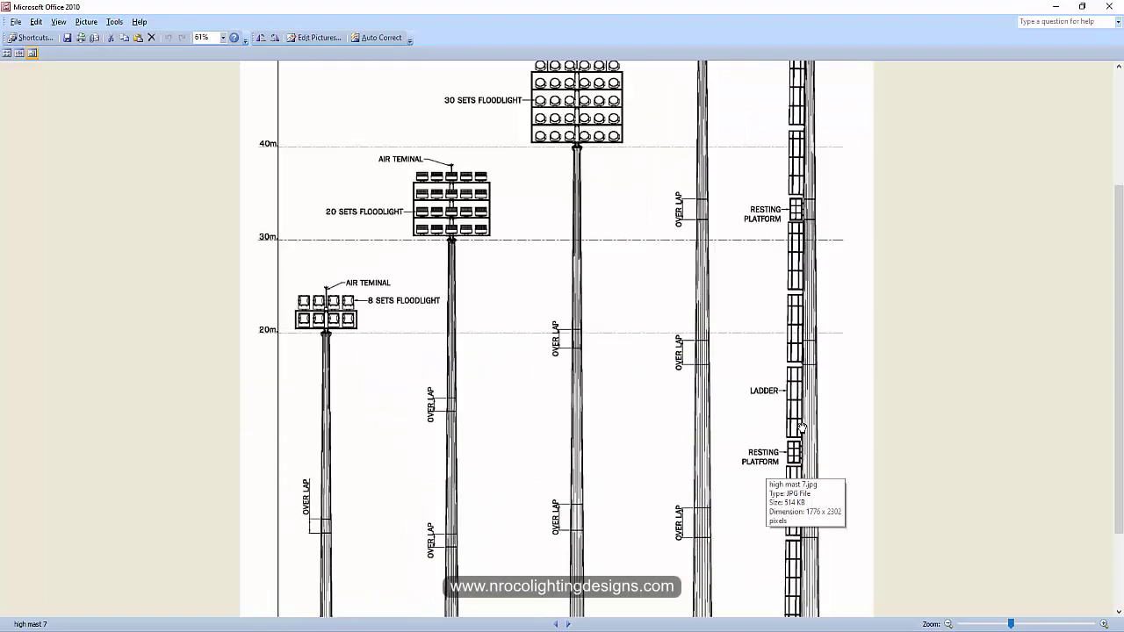
pyautogui.scroll(3, 819, 366)
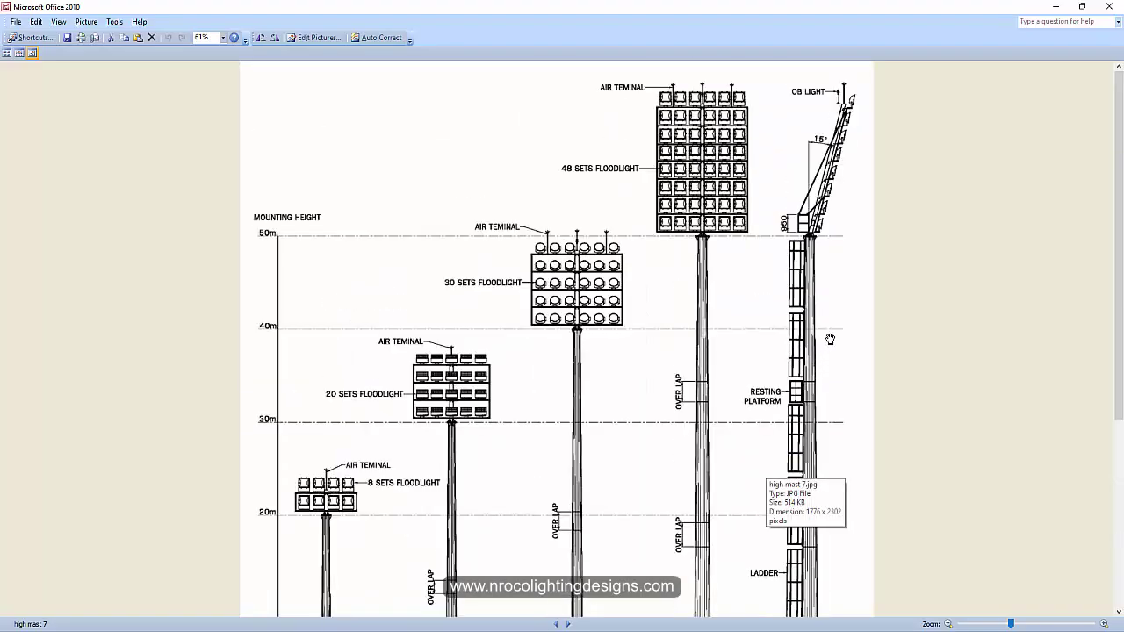
pyautogui.click(555, 622)
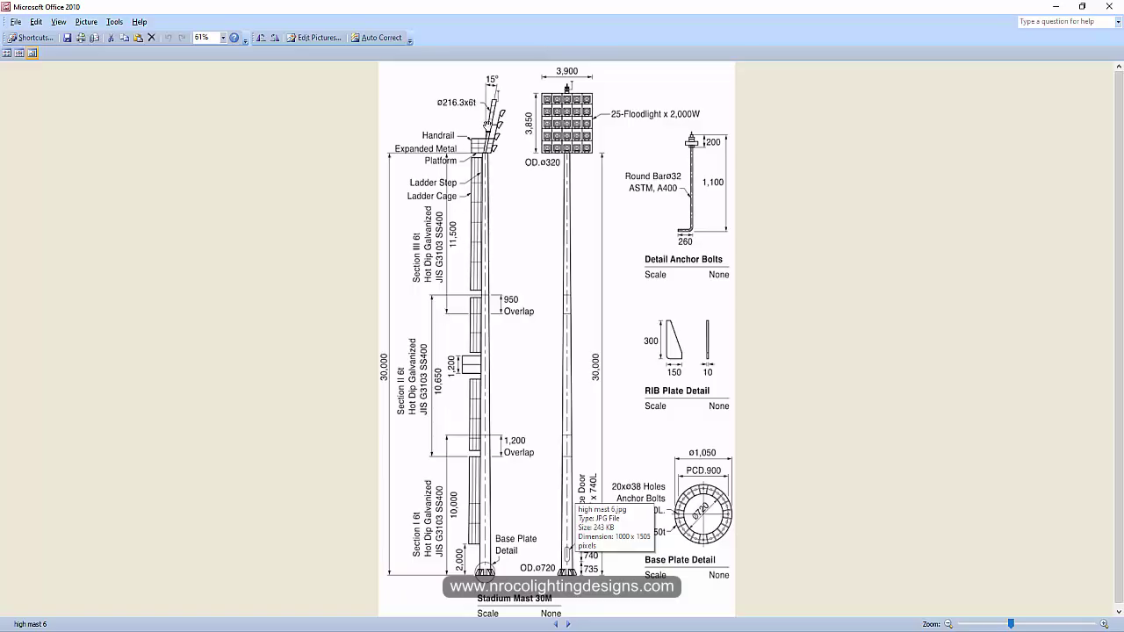
pyautogui.click(567, 624)
pyautogui.click(555, 623)
pyautogui.click(555, 625)
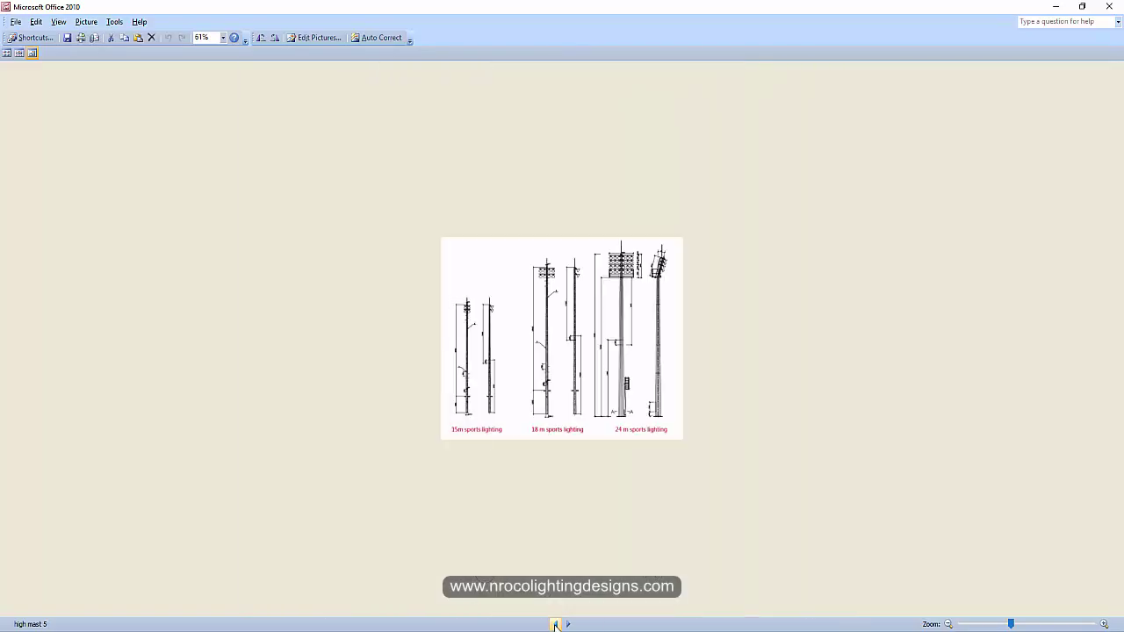
pyautogui.click(568, 623)
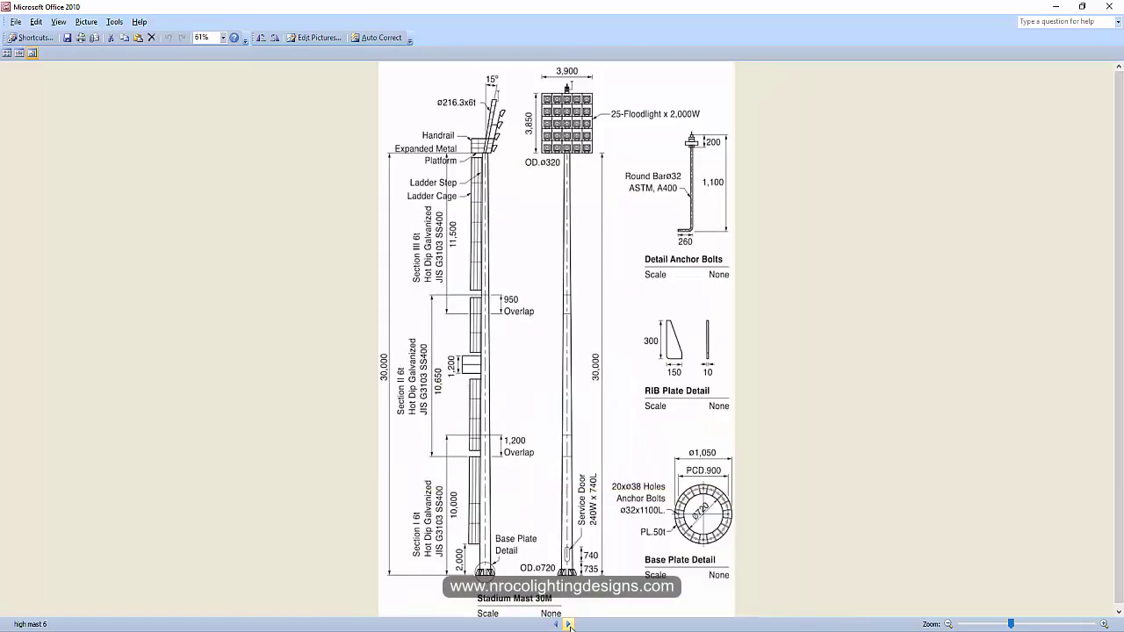
pyautogui.click(568, 624)
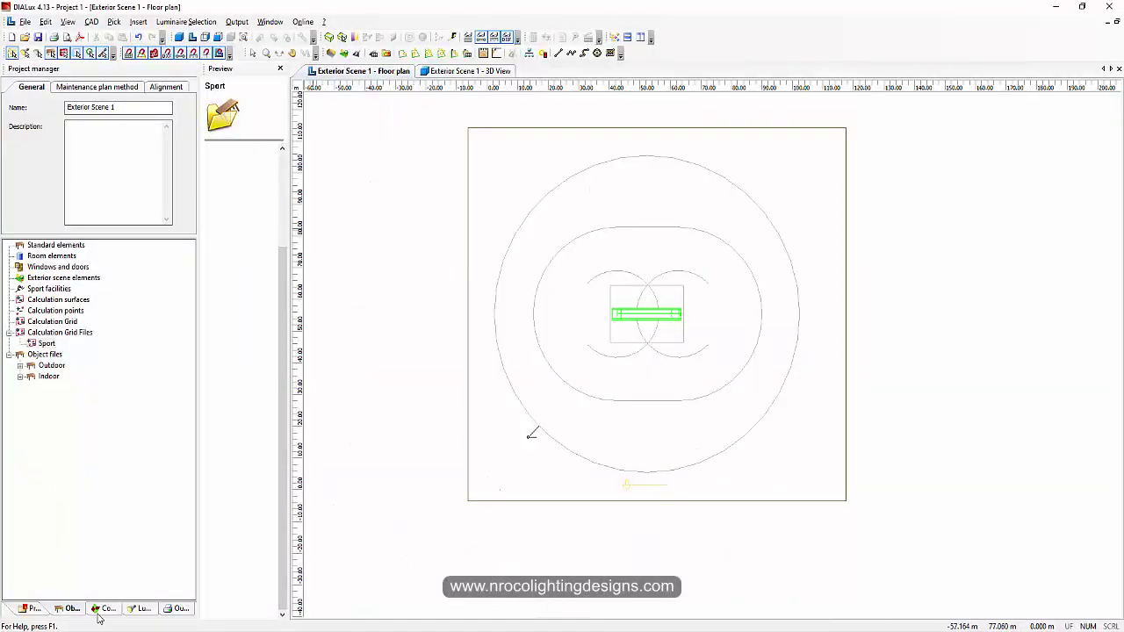
# Insert a standard cone at the scene origin with length 26 m, diameter Ø1 0.6 m and diameter Ø2 1 m
pyautogui.click(62, 614)
pyautogui.click(55, 245)
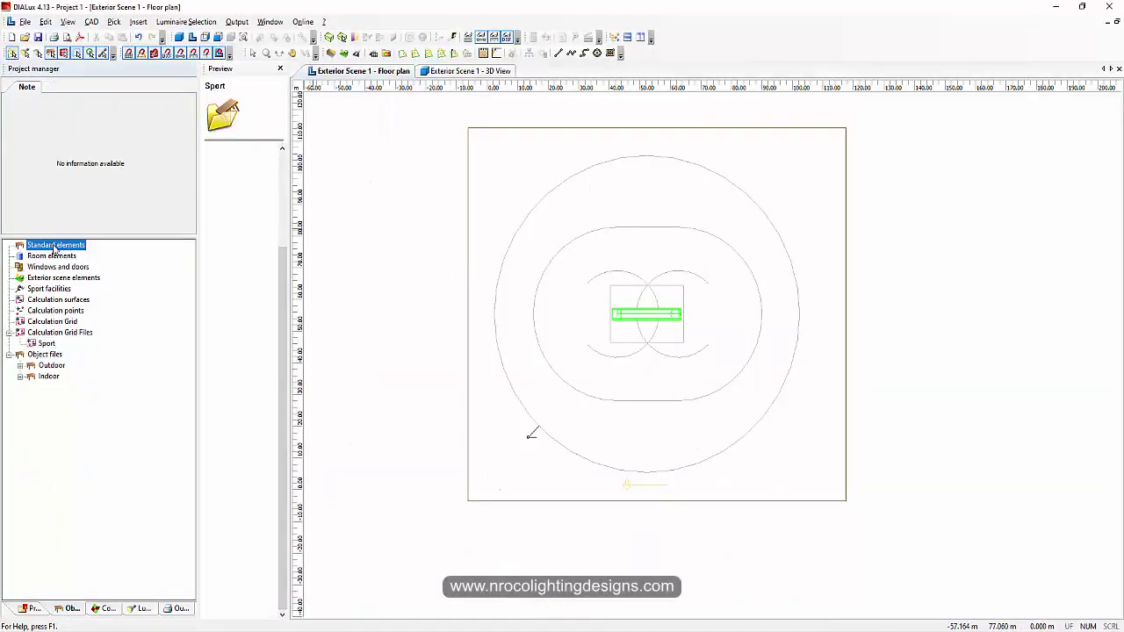
pyautogui.click(229, 408)
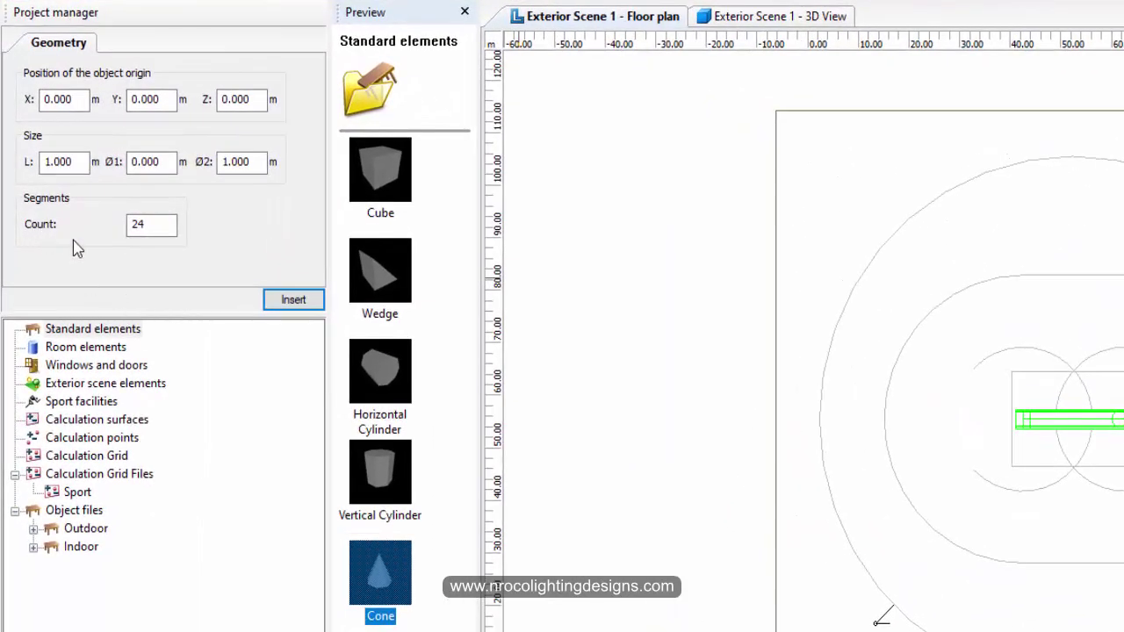
pyautogui.click(147, 226)
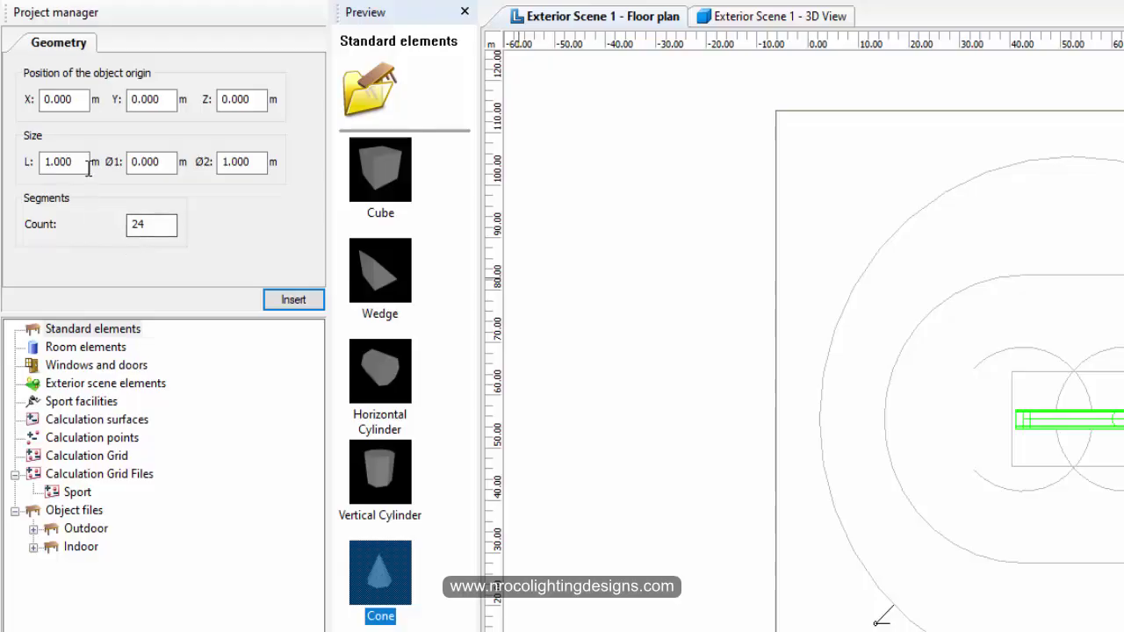
pyautogui.moveTo(86, 165); pyautogui.dragTo(16, 171)
pyautogui.write('2')
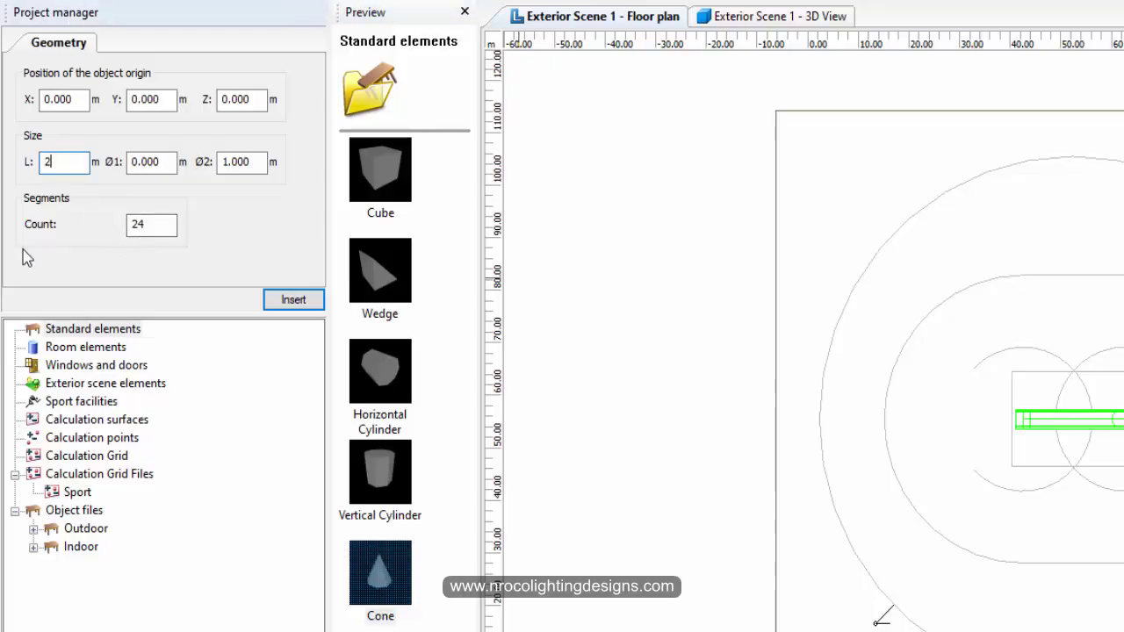
pyautogui.write('6')
pyautogui.press('Tab')
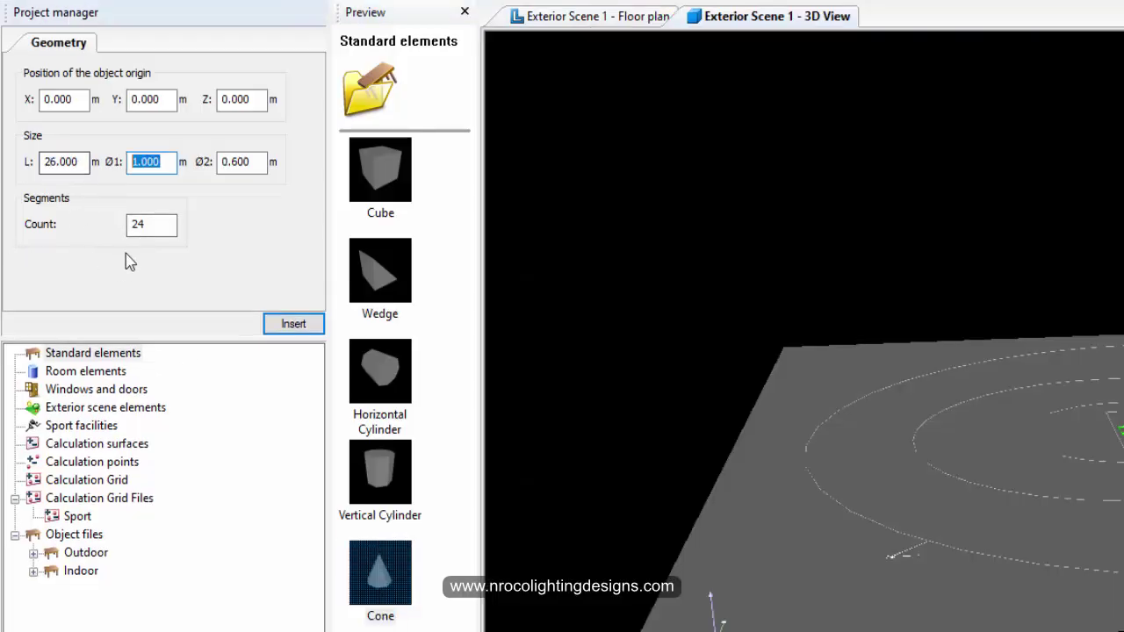
pyautogui.write('.6')
pyautogui.press('Tab')
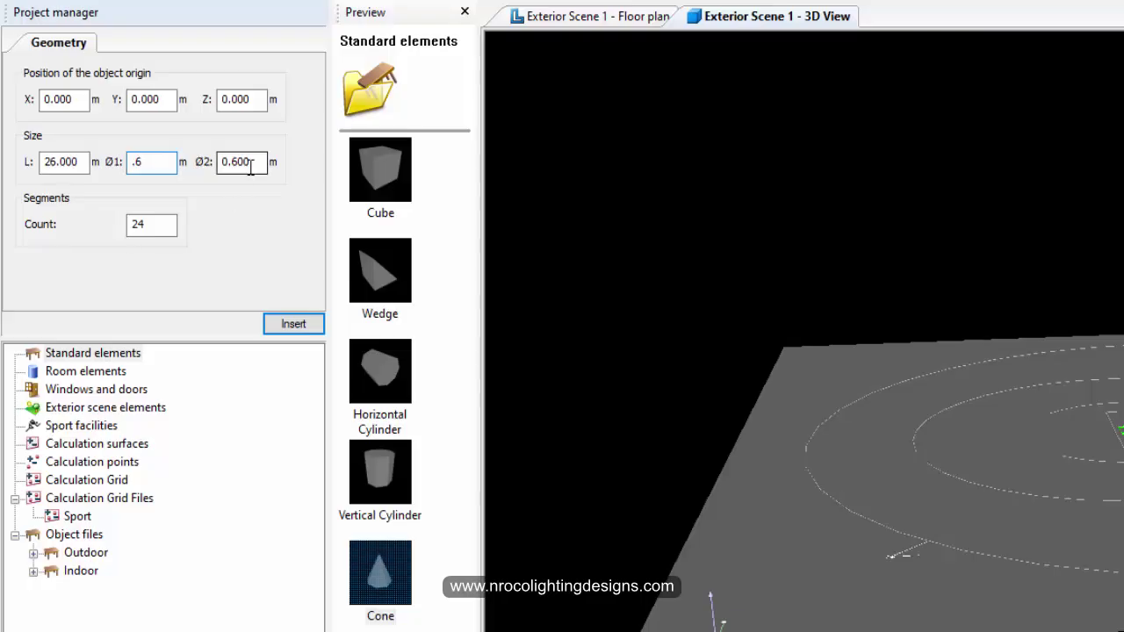
pyautogui.write('1')
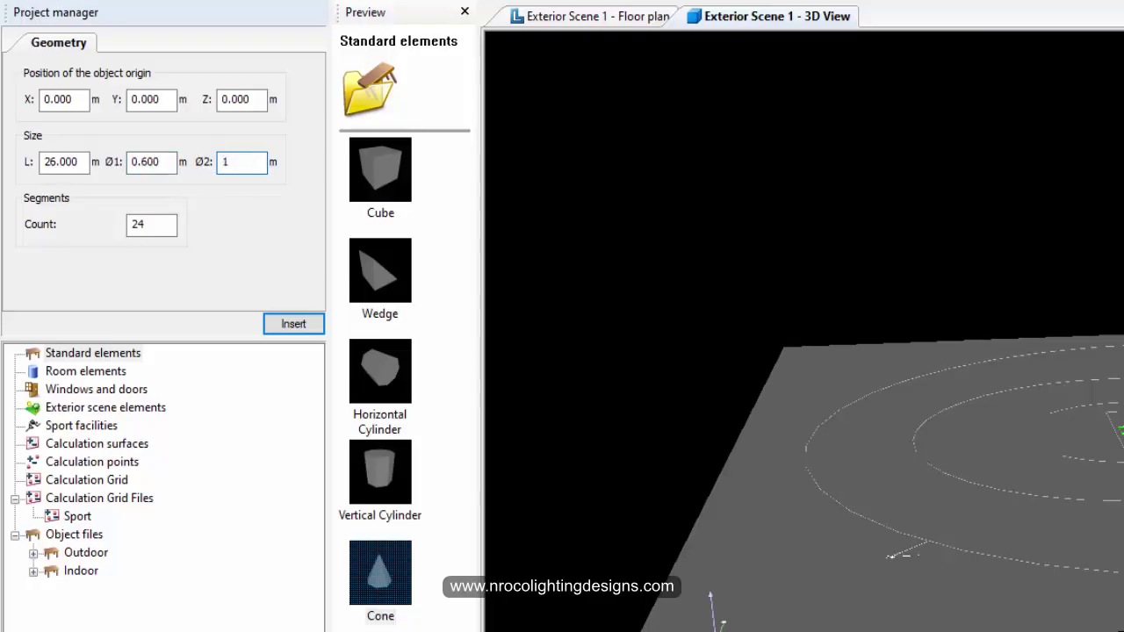
pyautogui.click(294, 323)
# Inspect the inserted mast pole from several angles in the 3D view and return to the floor plan
pyautogui.moveTo(591, 308); pyautogui.dragTo(621, 317)
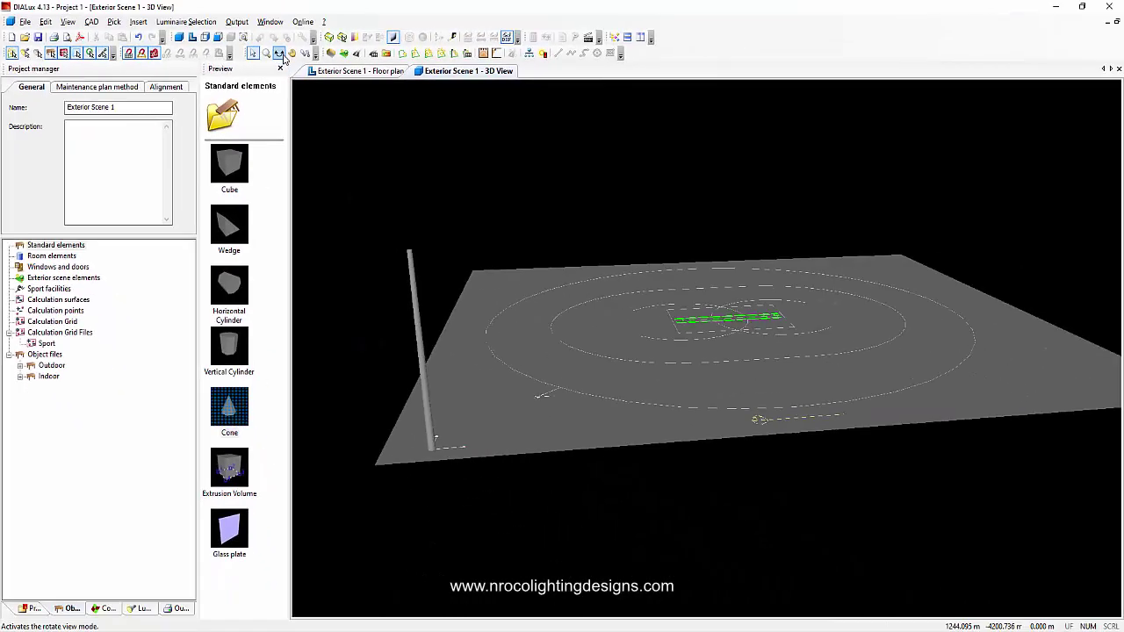
pyautogui.moveTo(569, 242); pyautogui.dragTo(587, 320)
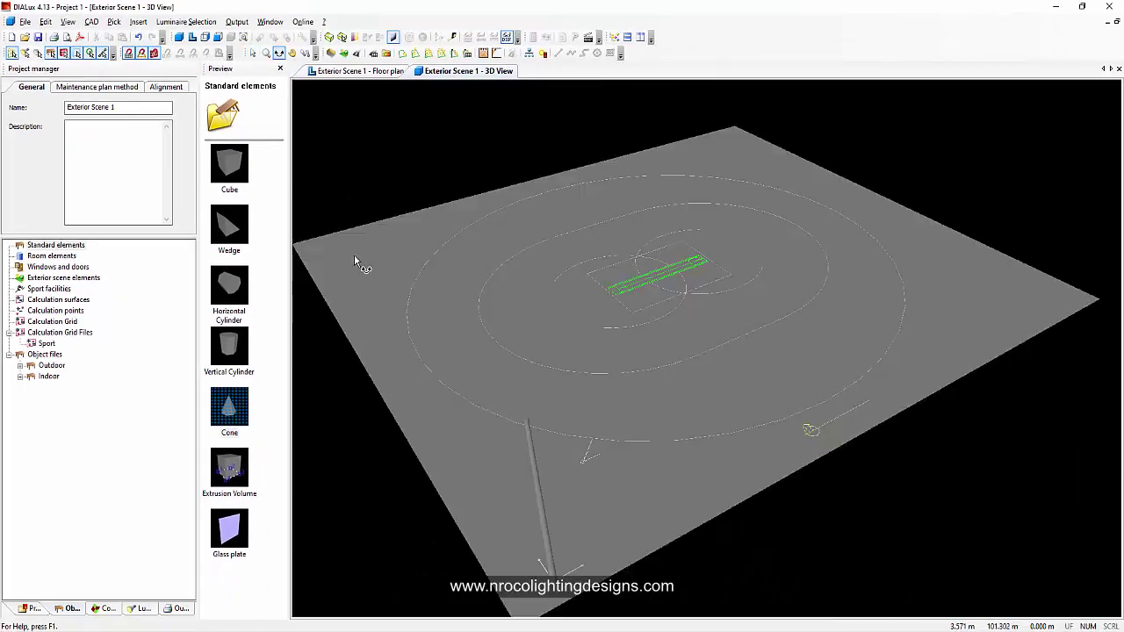
pyautogui.moveTo(354, 257); pyautogui.dragTo(332, 205)
pyautogui.moveTo(332, 104); pyautogui.dragTo(367, 96)
pyautogui.click(375, 72)
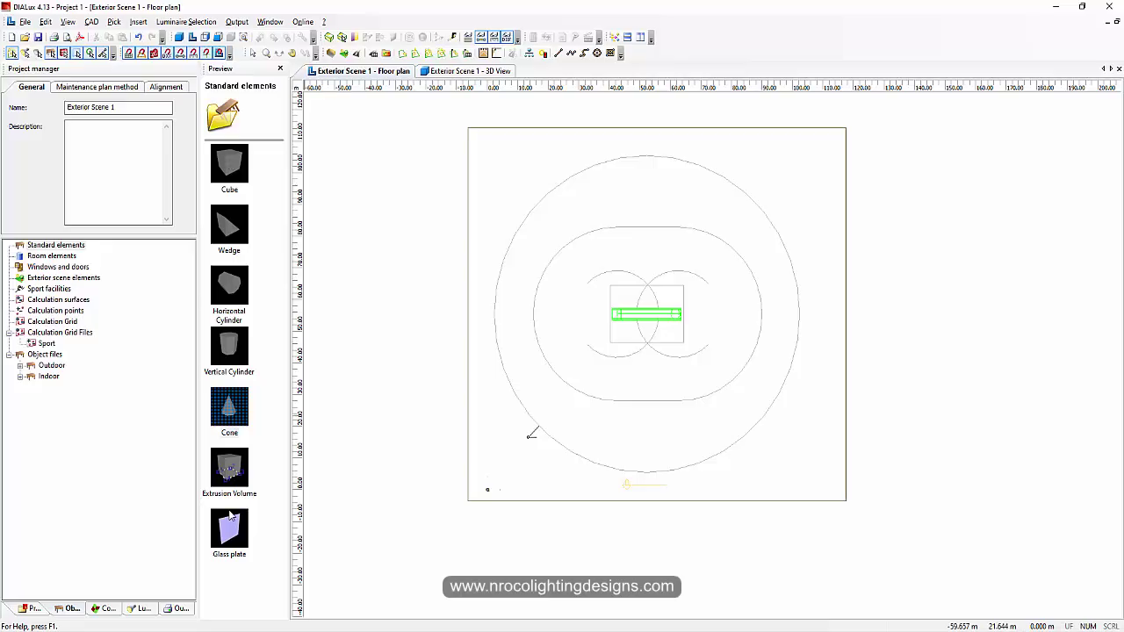
# Consult the high mast 9 reference drawing for the floodlight frame arrangement and switch back to DIALux
pyautogui.click(230, 479)
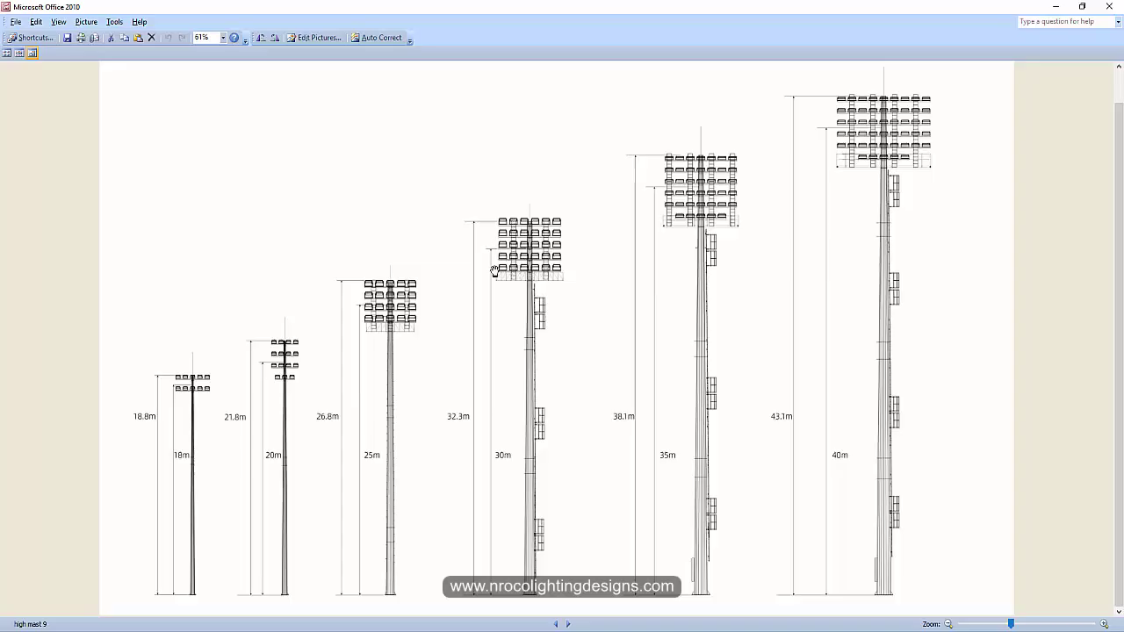
pyautogui.moveTo(613, 630)
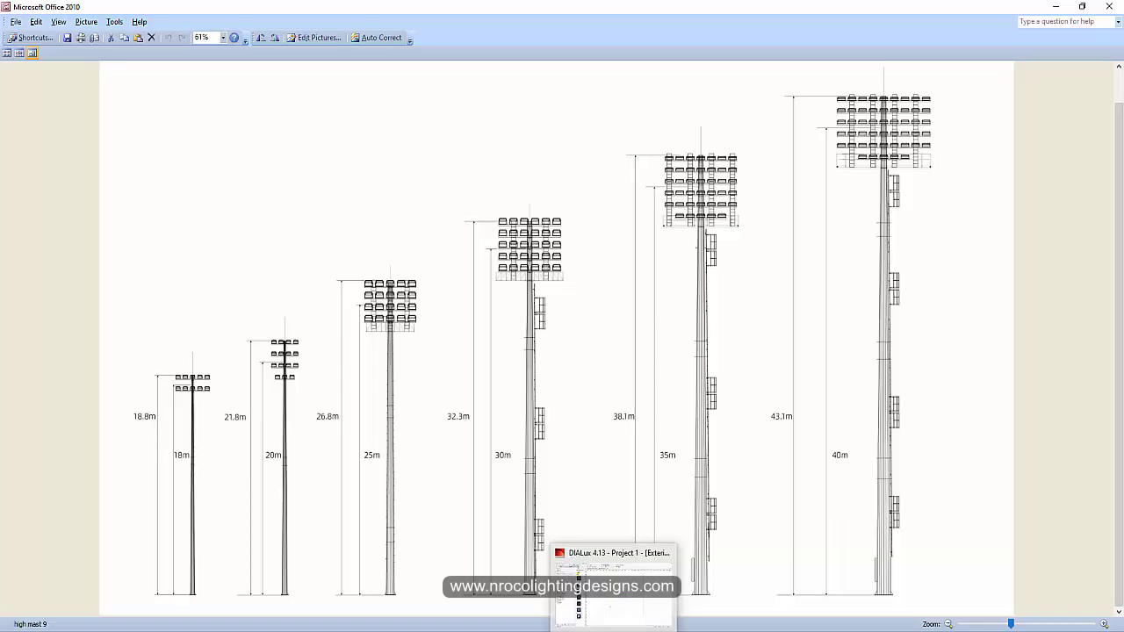
pyautogui.click(613, 597)
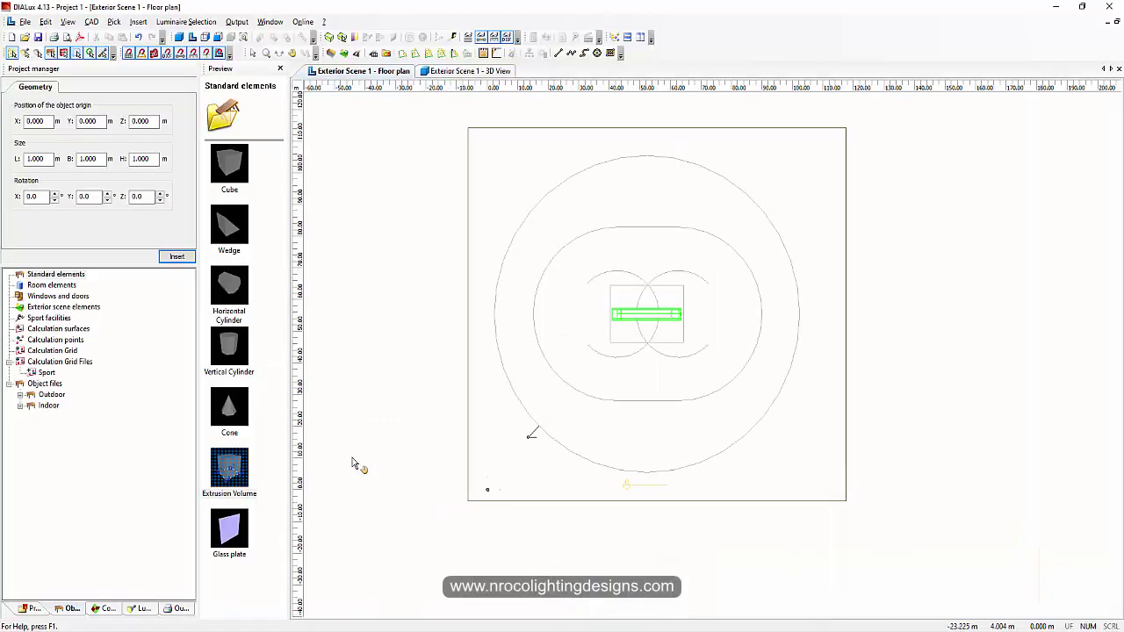
# Insert a standard cube in the floor plan near the mast pole, at about X 1.3 m, Y 9.5 m
pyautogui.scroll(3, 377, 492)
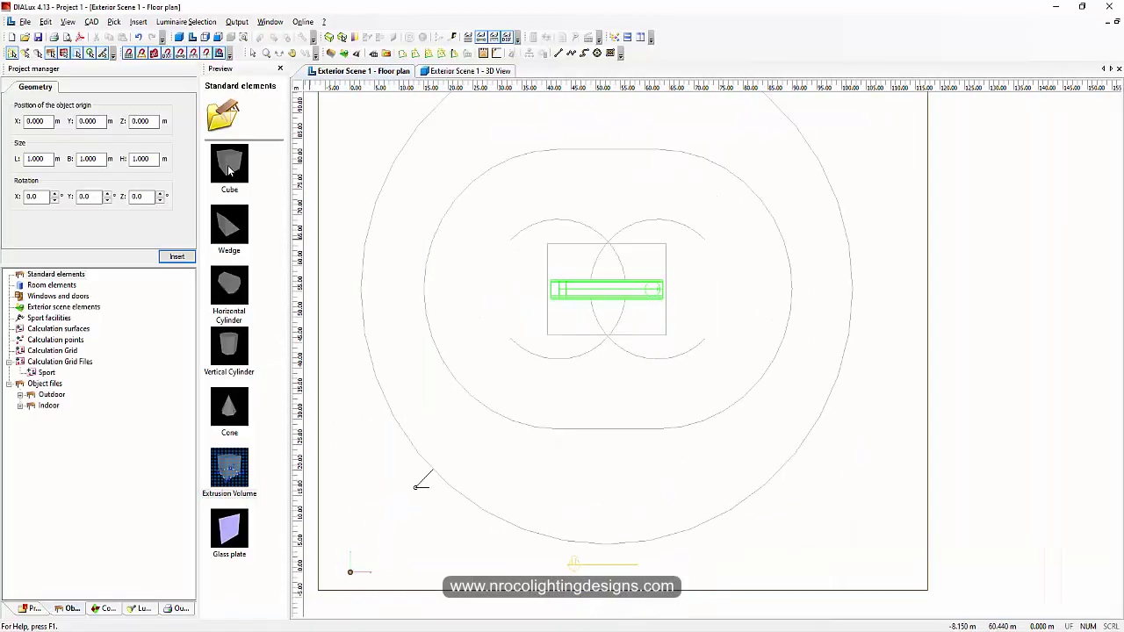
pyautogui.click(233, 170)
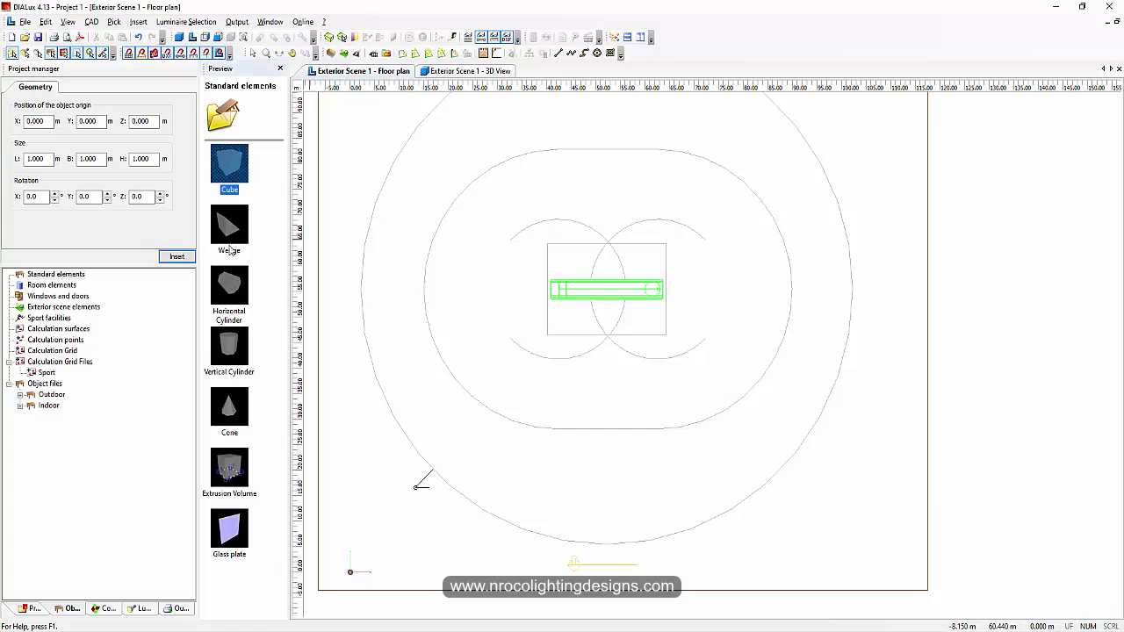
pyautogui.click(359, 531)
pyautogui.scroll(5, 373, 542)
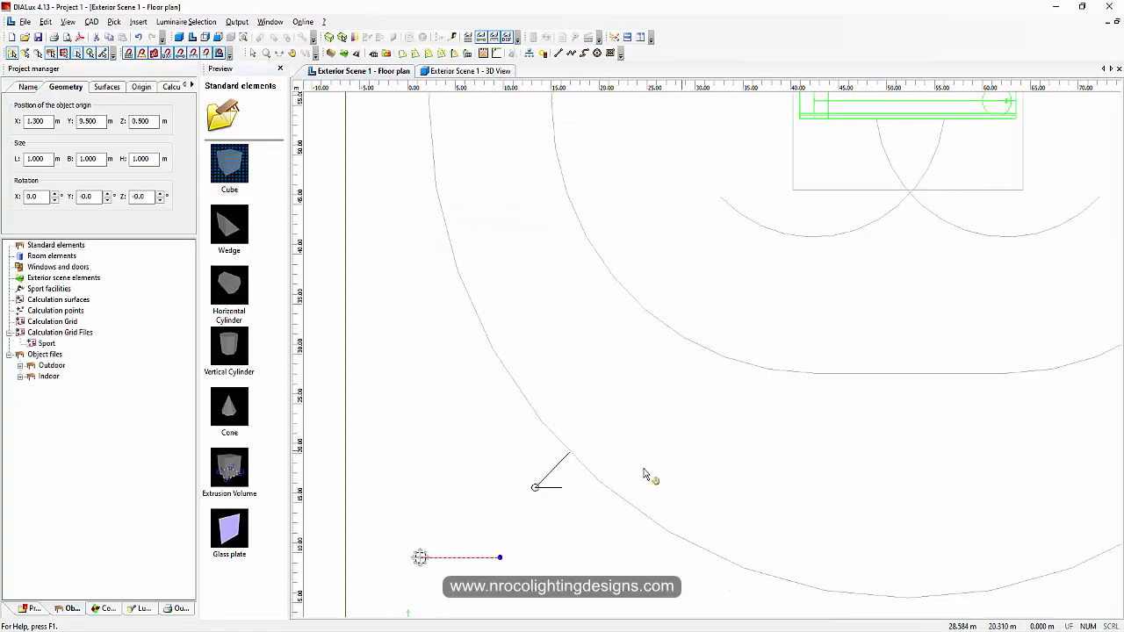
pyautogui.scroll(3, 373, 542)
pyautogui.scroll(3, 532, 477)
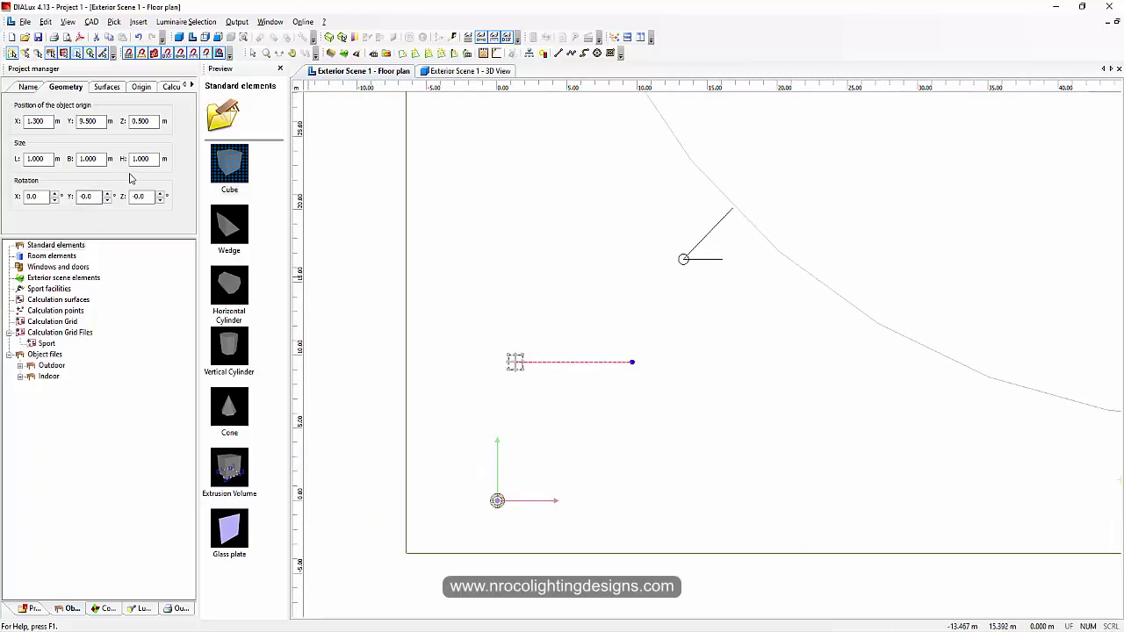
# Resize the cube into a thin horizontal bar with length 3 m, width 0.1 m and height 0.1 m
pyautogui.click(152, 159)
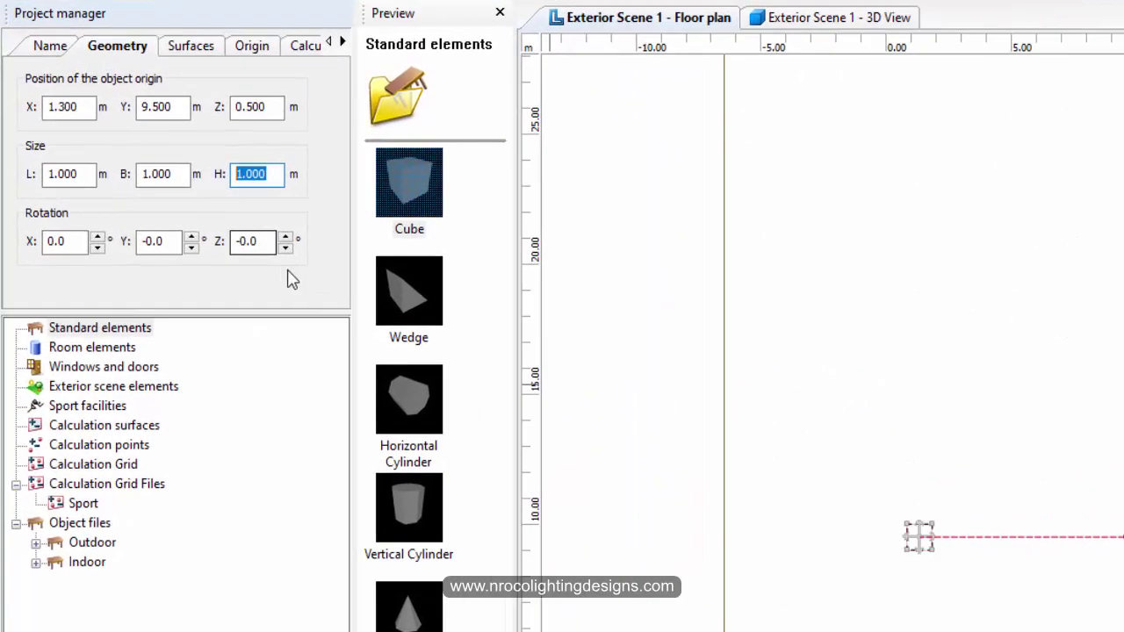
pyautogui.write('.')
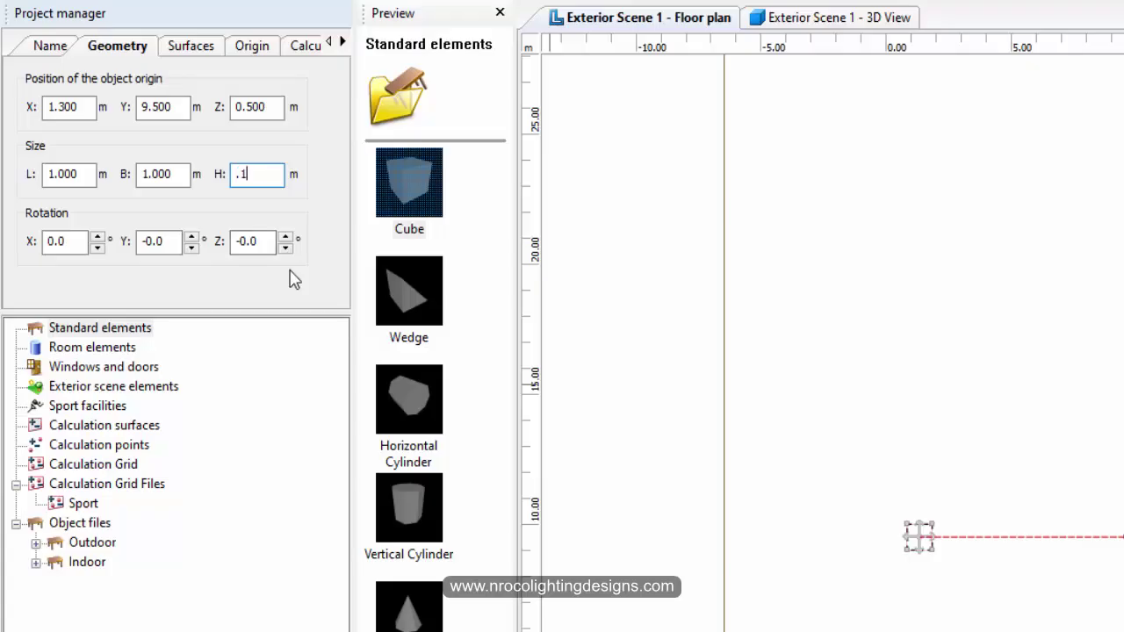
pyautogui.write('1')
pyautogui.click(152, 173)
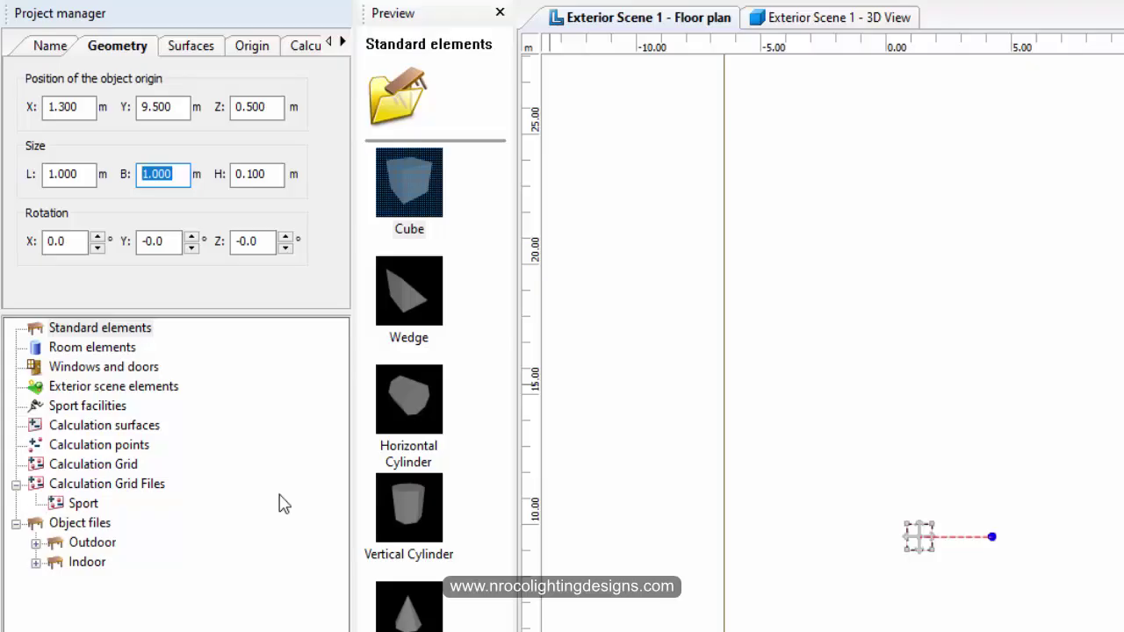
pyautogui.write('3')
pyautogui.click(152, 174)
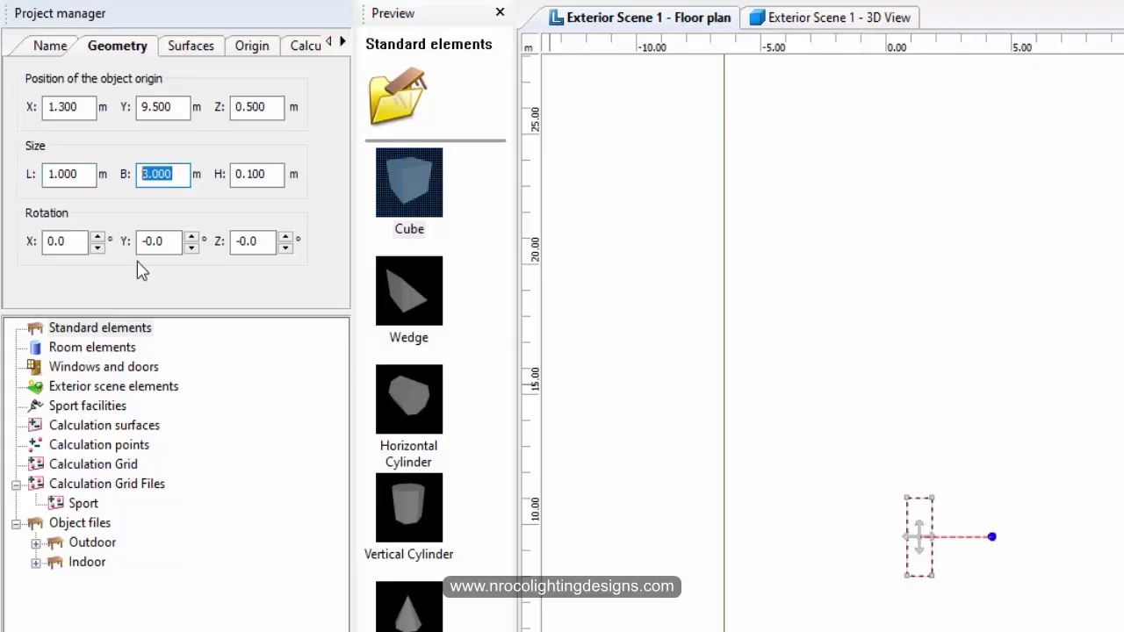
pyautogui.write('.1')
pyautogui.hotkey('shift', 'Tab')
pyautogui.write('3')
pyautogui.press('Return')
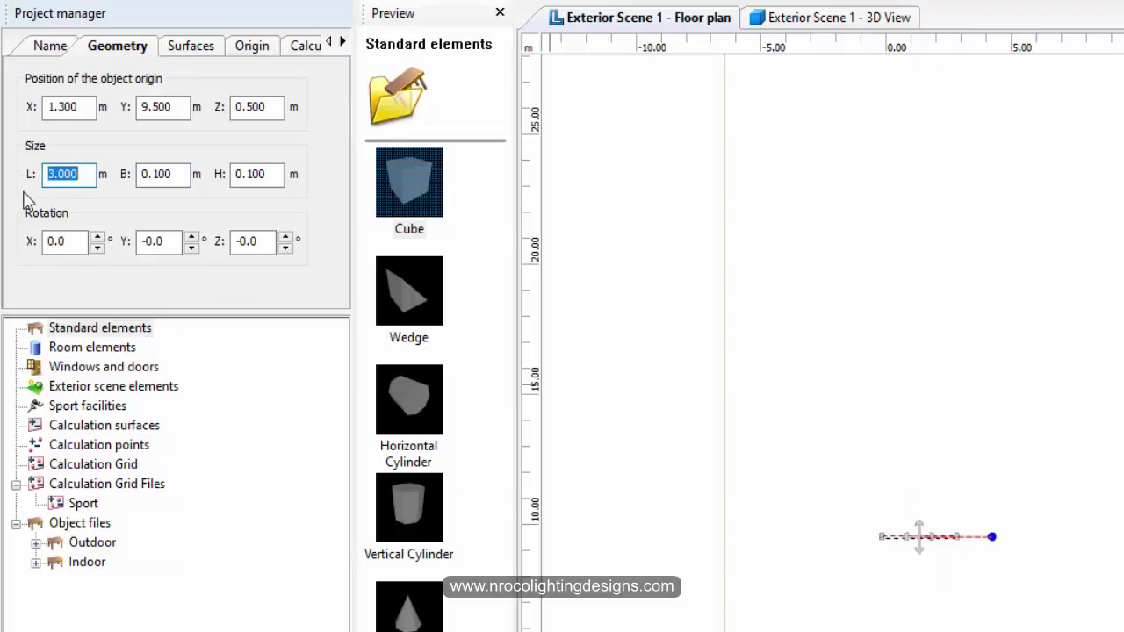
# Duplicate the bar and place the copy parallel to it, about 1 m further up in the floor plan
pyautogui.click(669, 474)
pyautogui.scroll(1, 895, 569)
pyautogui.scroll(1, 895, 569)
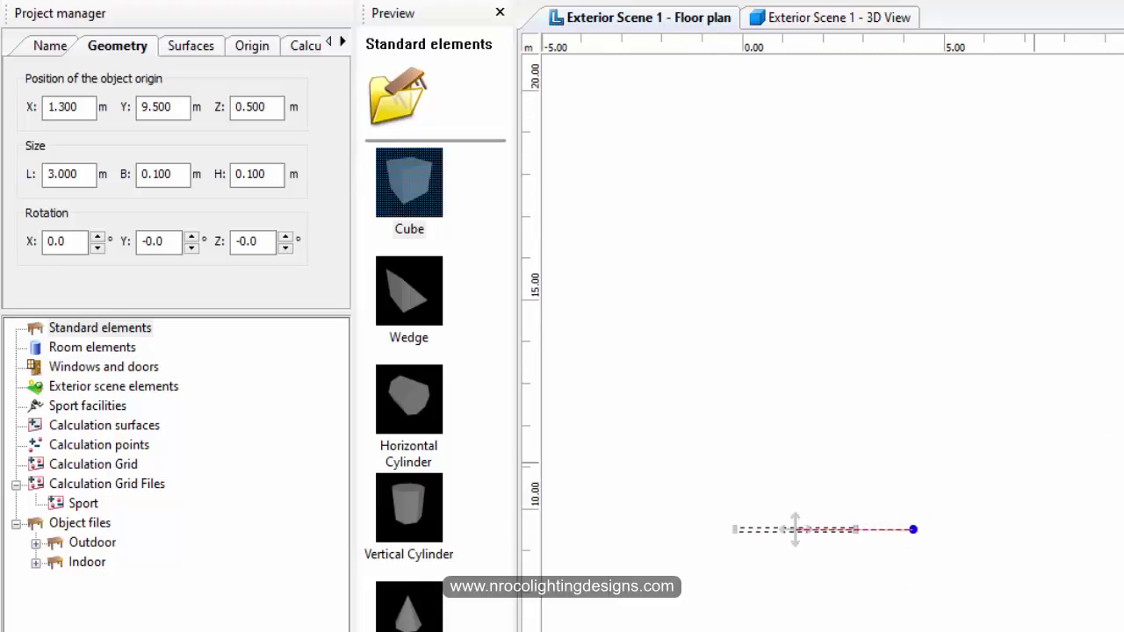
pyautogui.moveTo(683, 537); pyautogui.dragTo(1110, 375)
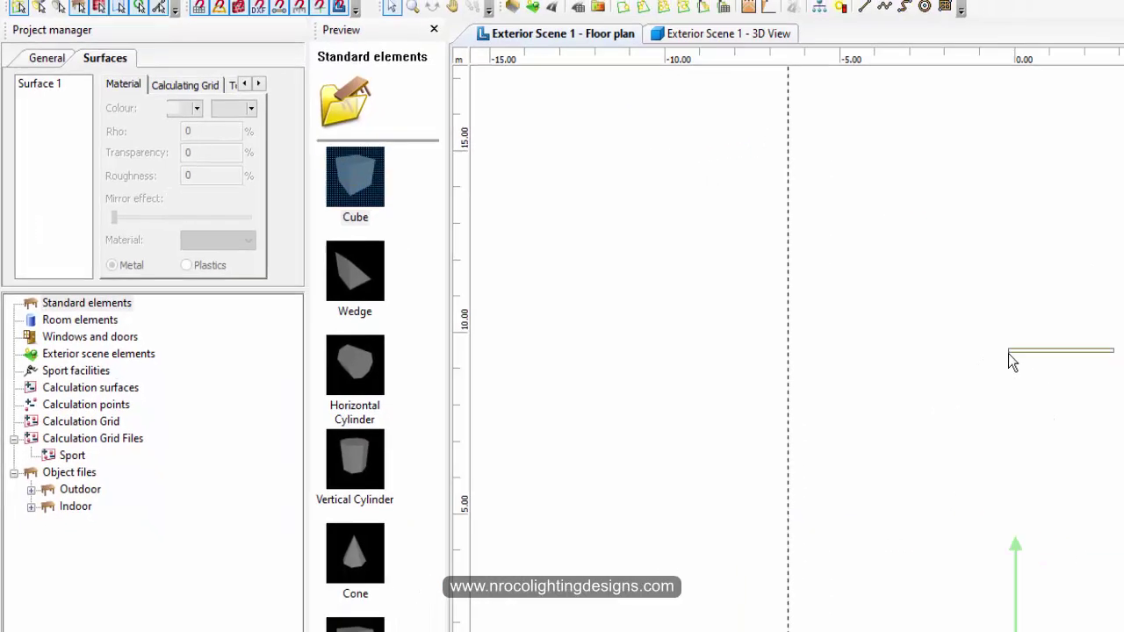
pyautogui.scroll(2, 694, 276)
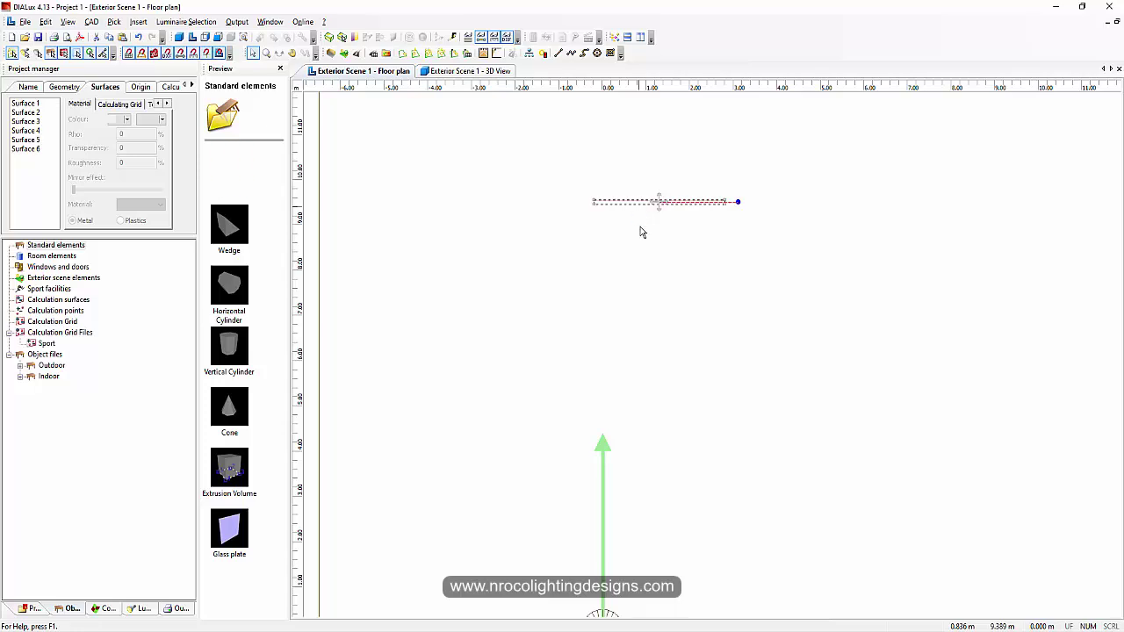
pyautogui.scroll(-2, 650, 220)
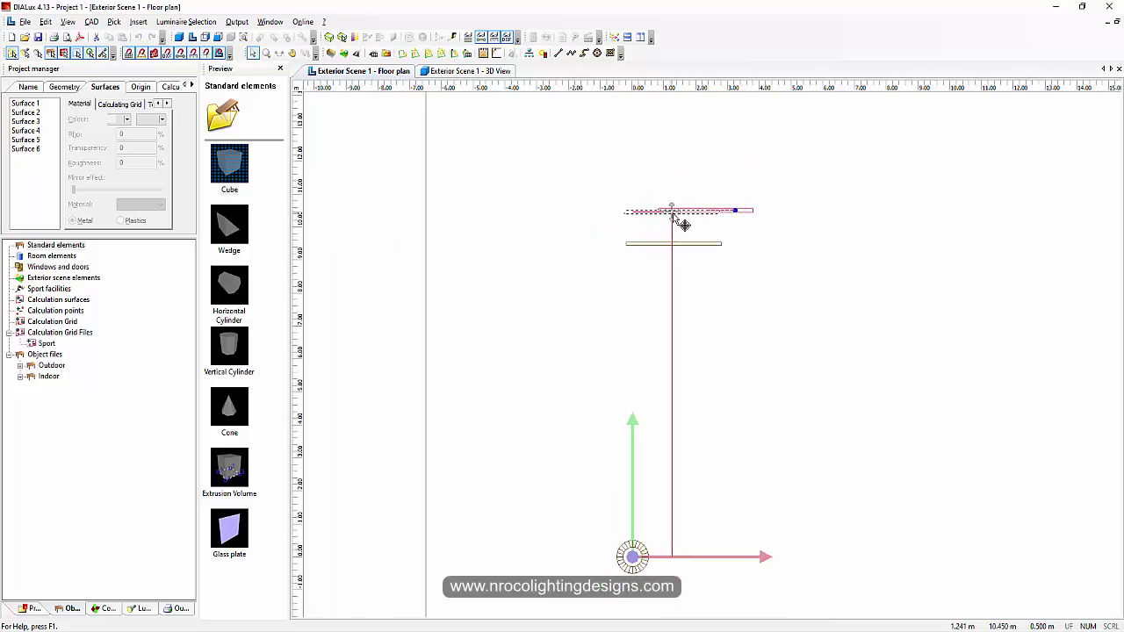
pyautogui.click(373, 207)
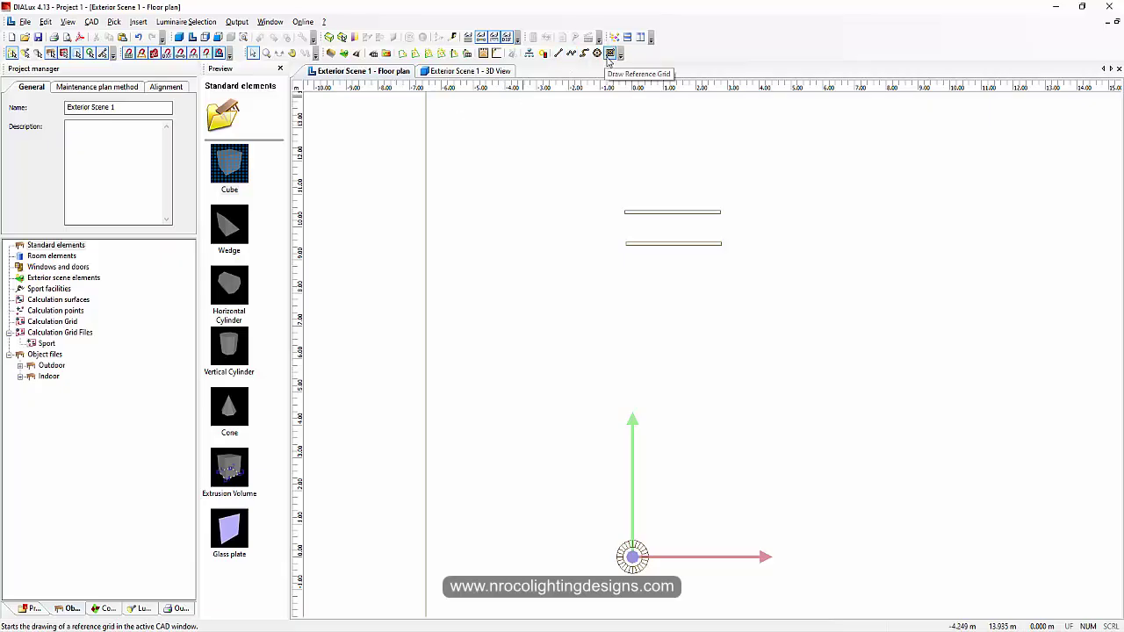
# Draw a horizontal reference line from X -1 m, Y 8.5 m to X 5.921 m, with 5 parallels spaced 1 m apart
pyautogui.click(558, 53)
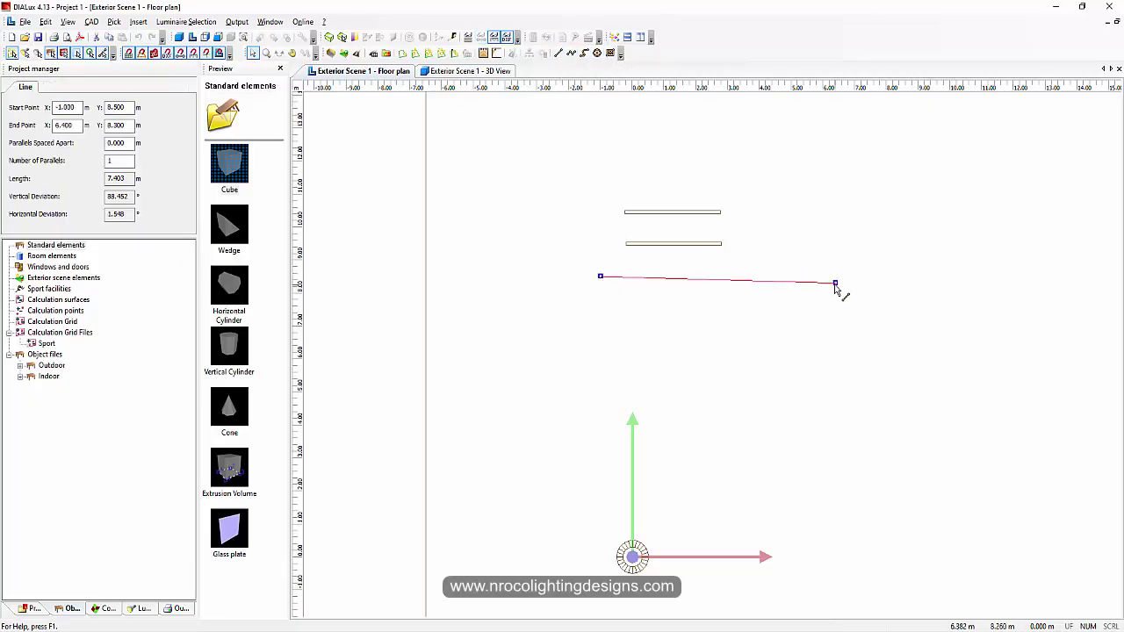
pyautogui.click(820, 276)
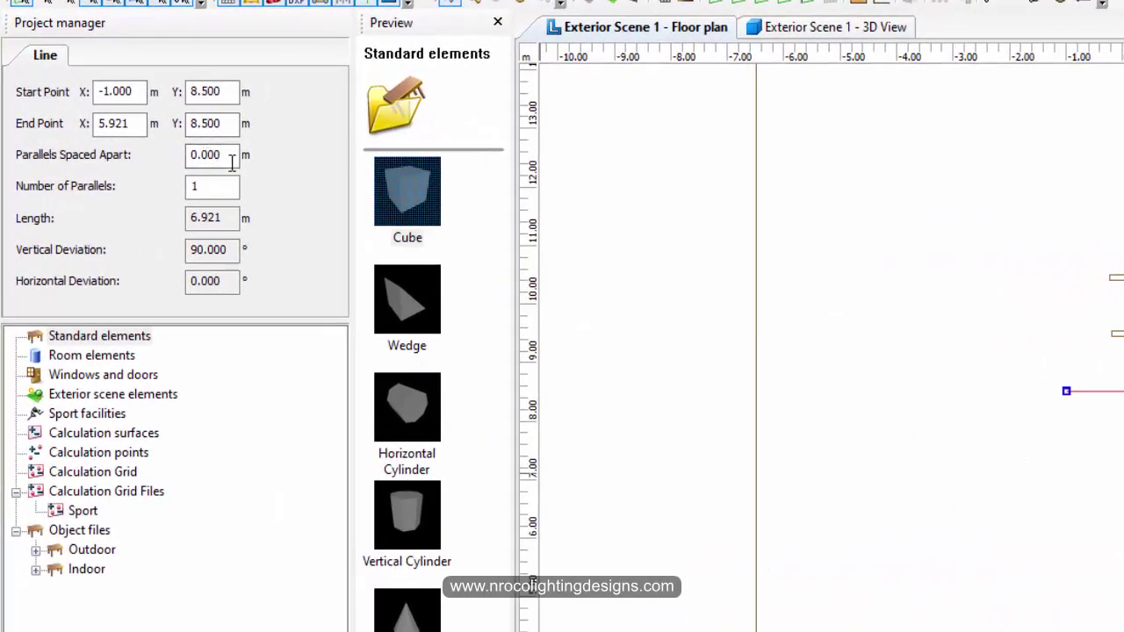
pyautogui.click(232, 163)
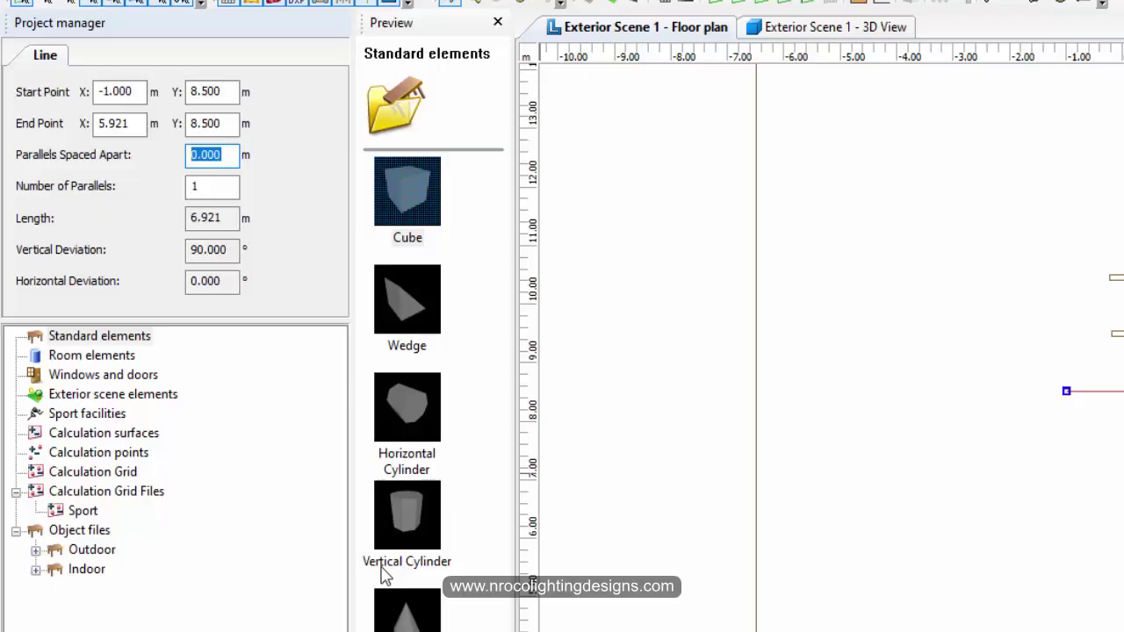
pyautogui.write('1')
pyautogui.click(220, 188)
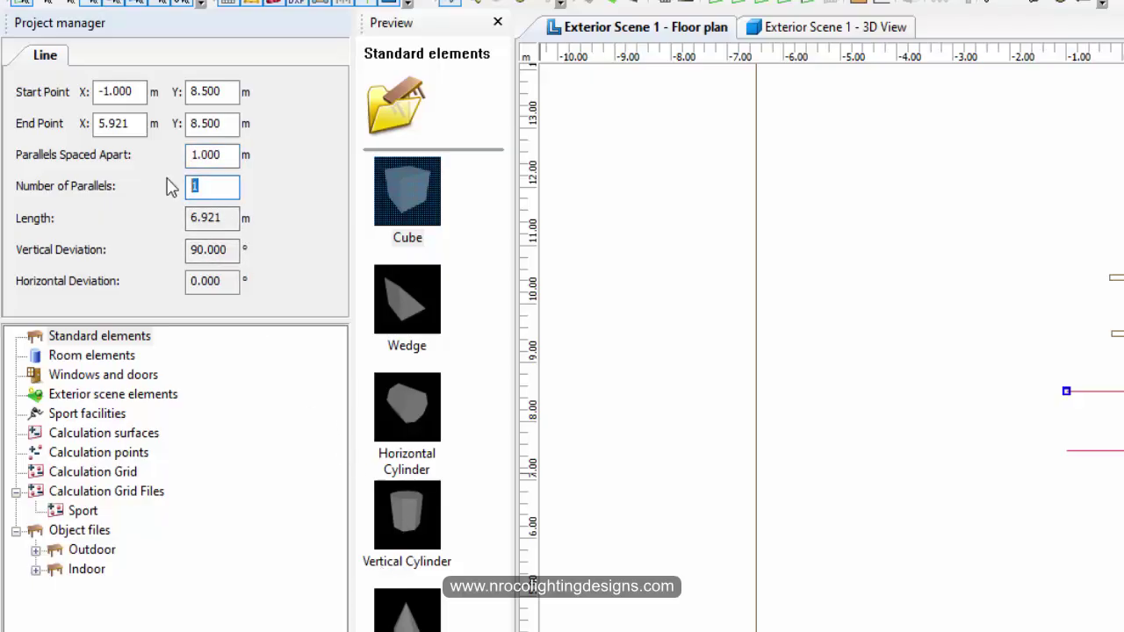
pyautogui.write('5')
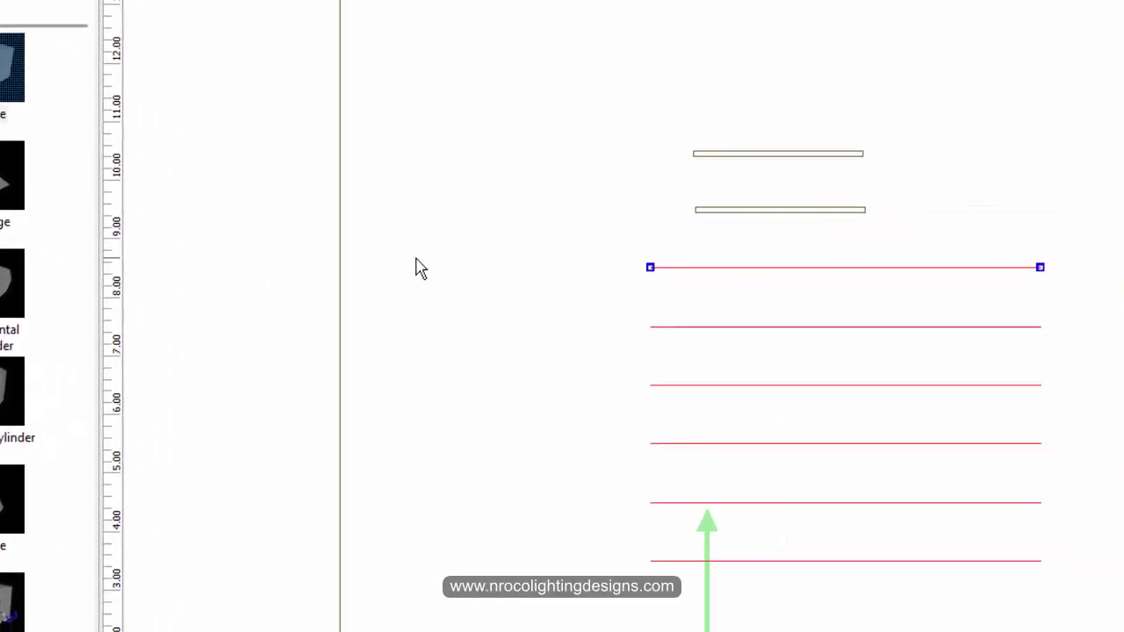
# Select both bars together and move them onto the two lowest reference lines, aligned with the lines' start
pyautogui.click(732, 201)
pyautogui.moveTo(640, 102); pyautogui.dragTo(1003, 298)
pyautogui.rightClick(762, 203)
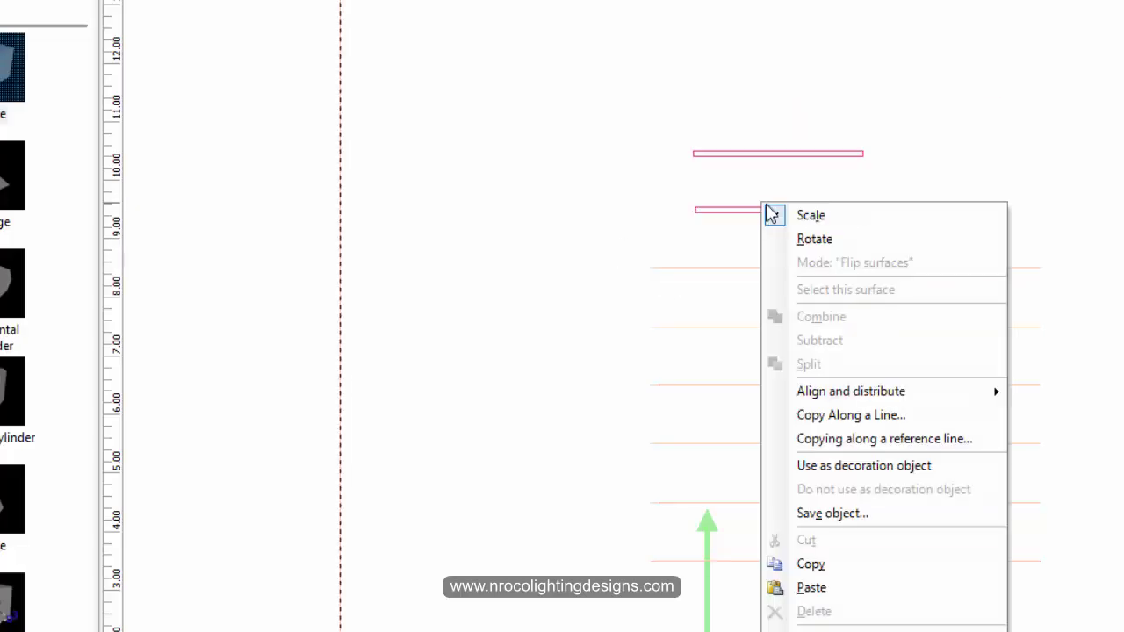
pyautogui.moveTo(655, 109); pyautogui.dragTo(910, 257)
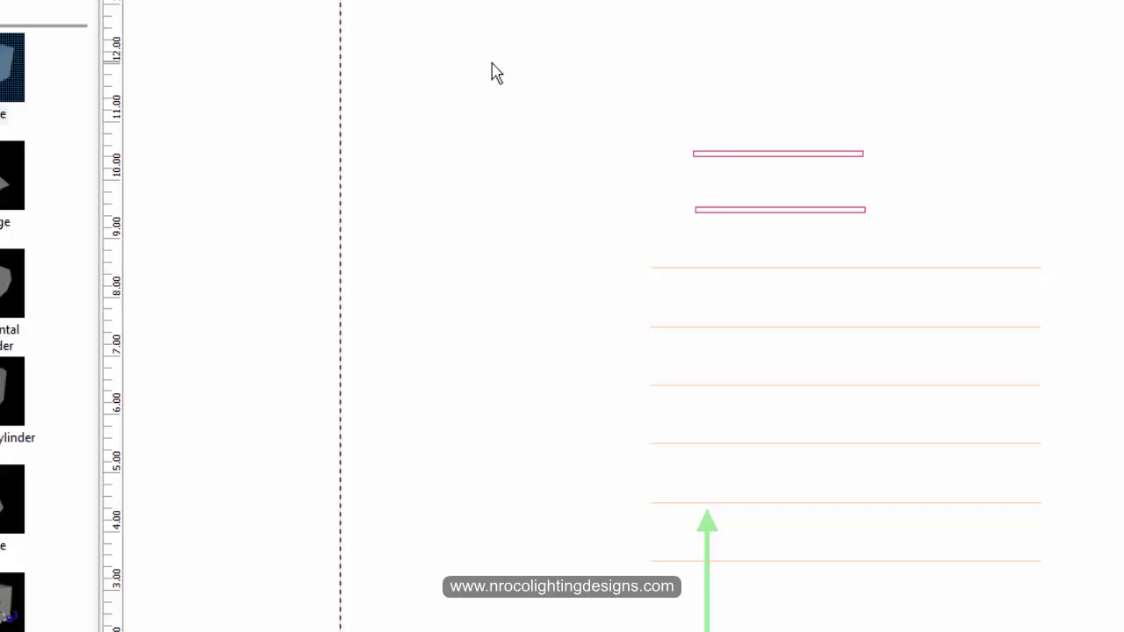
pyautogui.click(350, 216)
pyautogui.moveTo(778, 181); pyautogui.dragTo(763, 518)
pyautogui.scroll(3, 658, 580)
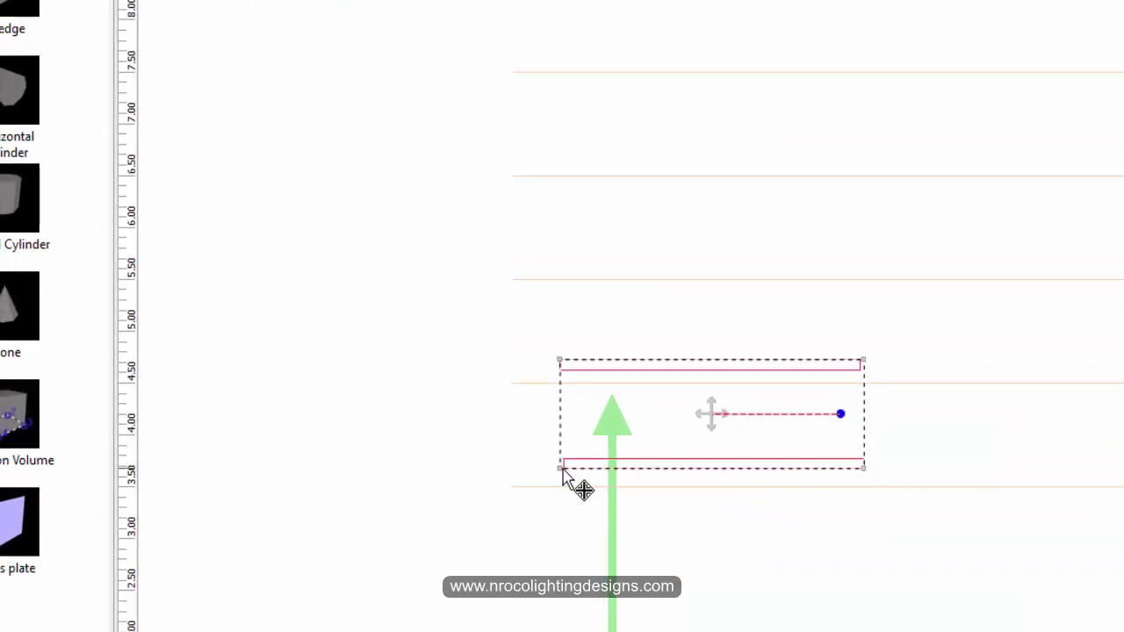
pyautogui.moveTo(562, 475); pyautogui.dragTo(532, 504)
pyautogui.click(441, 386)
pyautogui.click(542, 386)
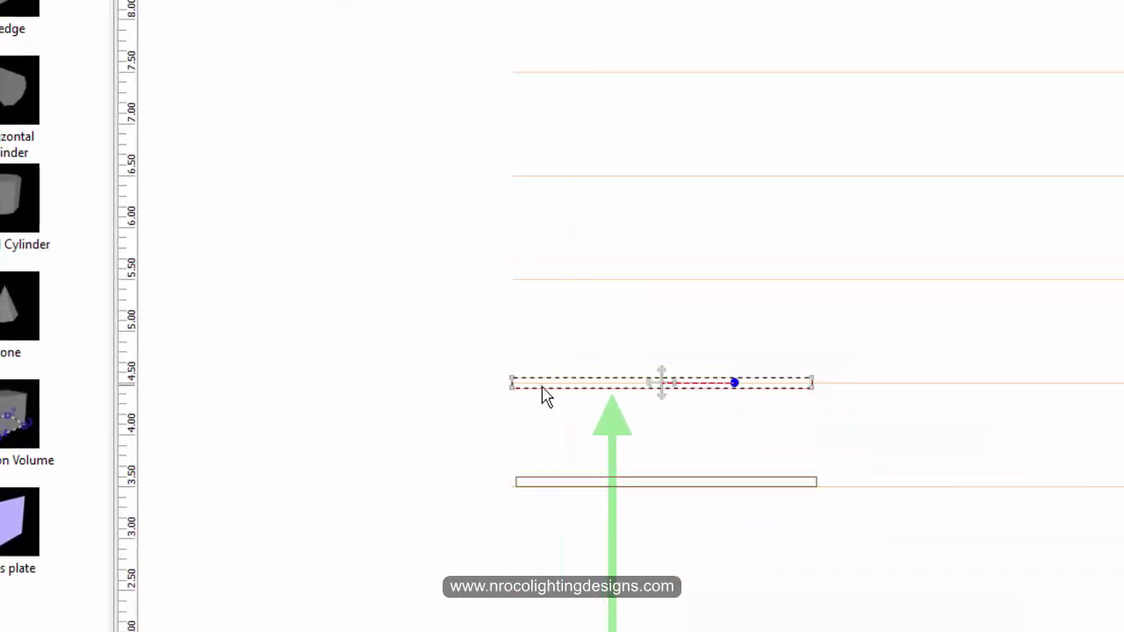
pyautogui.rightClick(542, 388)
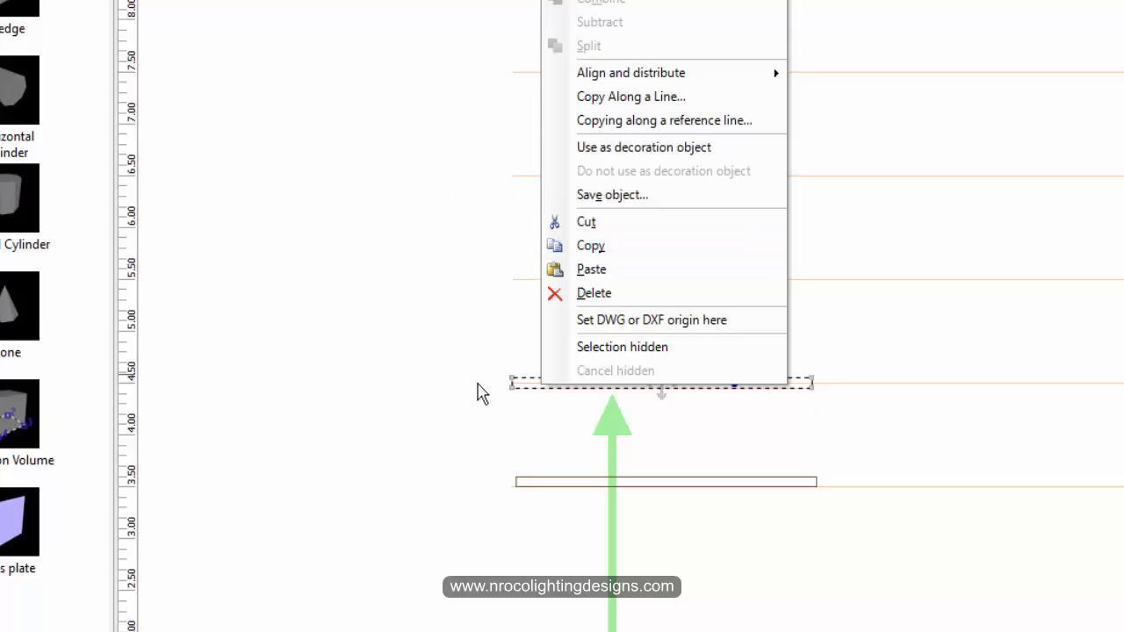
pyautogui.click(509, 395)
# Set the length of both bars to 4 m and realign them with the start of the reference lines
pyautogui.scroll(-2, 510, 394)
pyautogui.moveTo(522, 273); pyautogui.dragTo(923, 482)
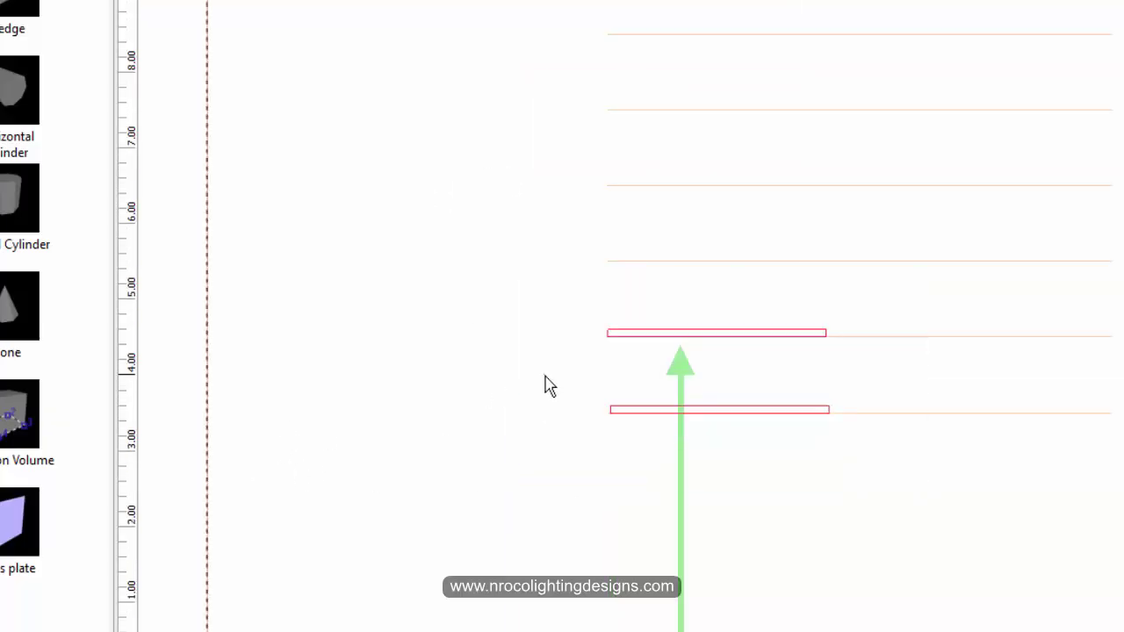
pyautogui.click(623, 337)
pyautogui.keyDown('shift'); pyautogui.click(623, 411); pyautogui.keyUp('shift')
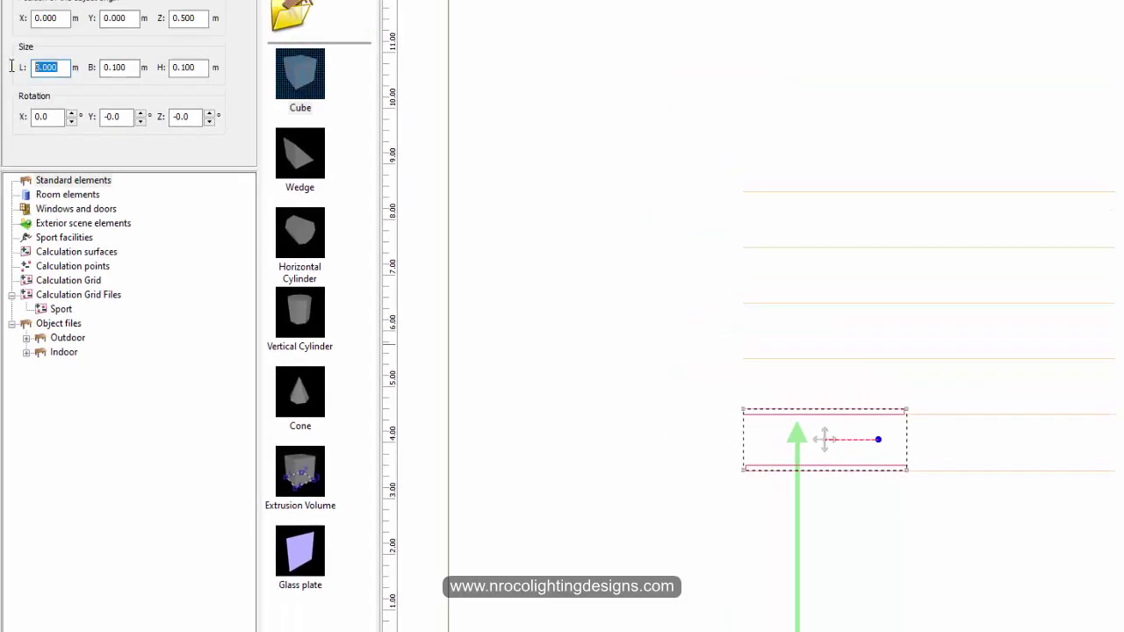
pyautogui.write('4')
pyautogui.press('Return')
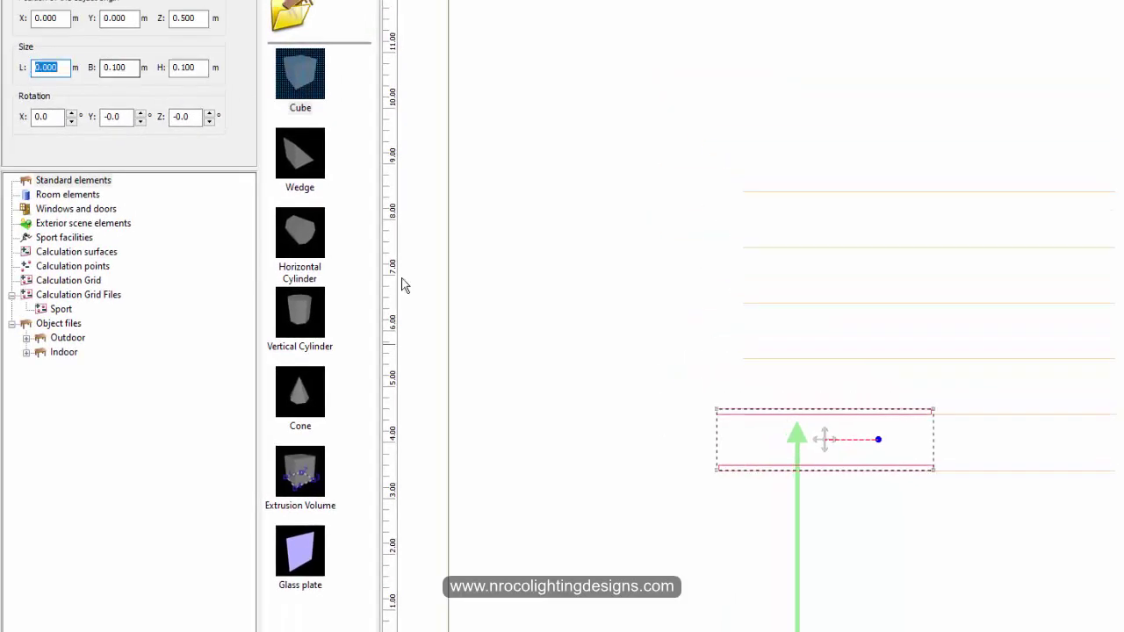
pyautogui.moveTo(717, 474); pyautogui.dragTo(743, 475)
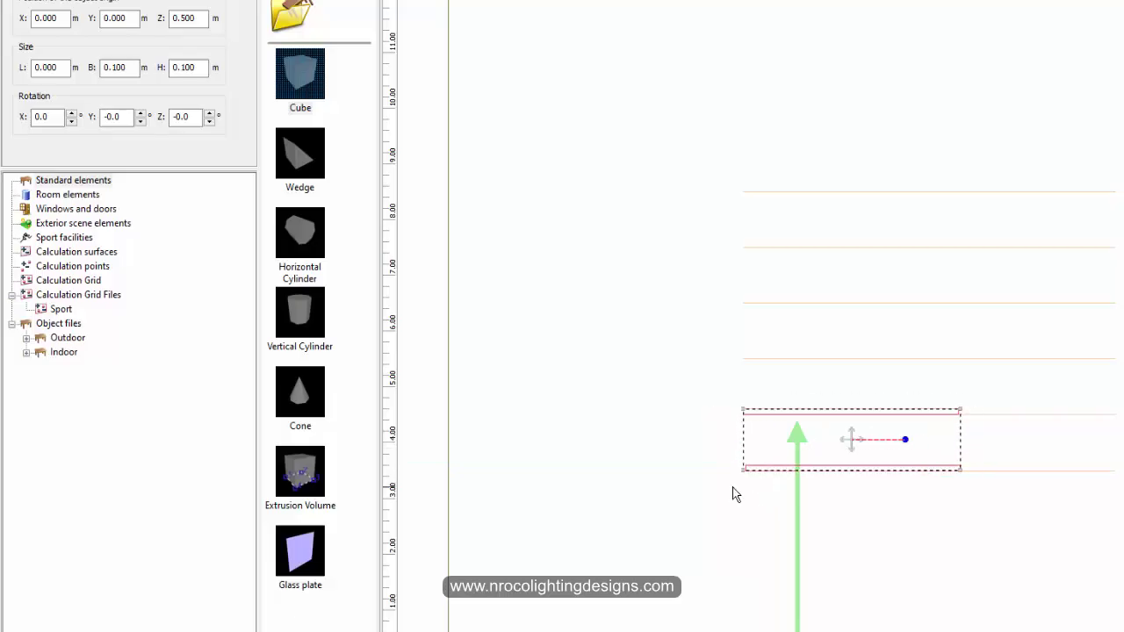
# Duplicate the pair of bars twice and place the copies on the four remaining reference lines
pyautogui.hotkey('ctrl', 'v')
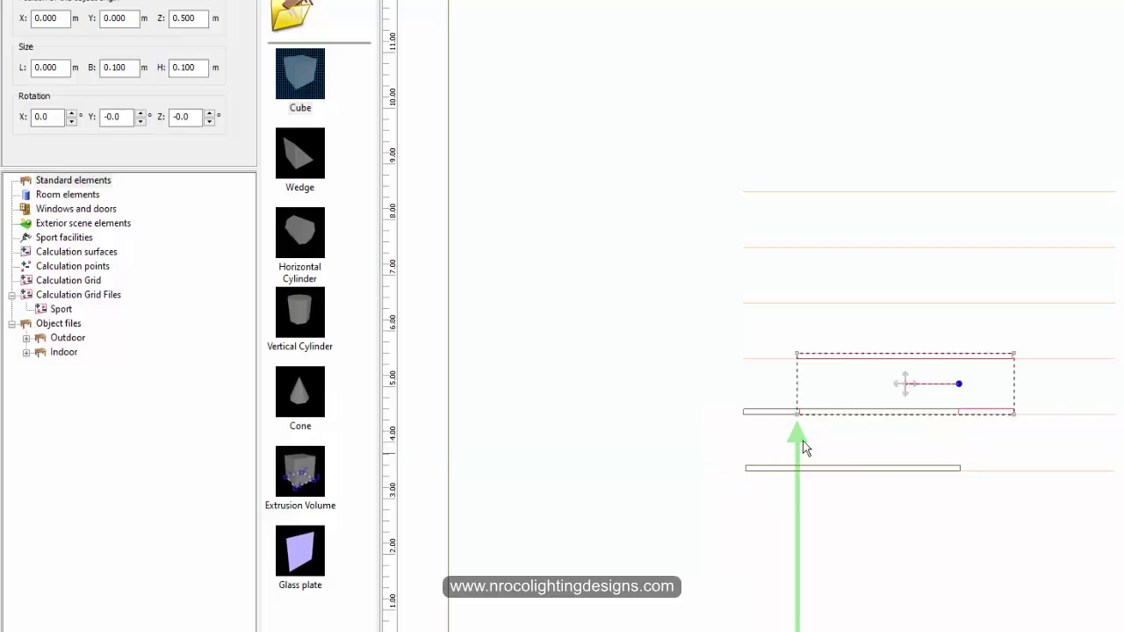
pyautogui.moveTo(799, 415); pyautogui.dragTo(752, 377)
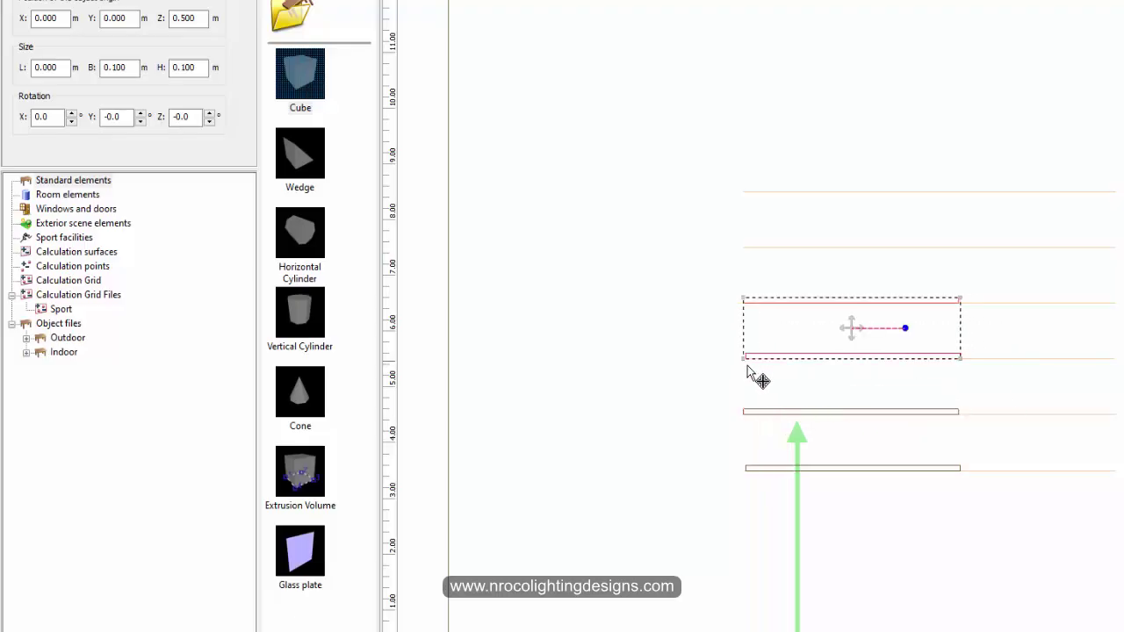
pyautogui.click(837, 415)
pyautogui.moveTo(813, 432); pyautogui.dragTo(743, 272)
pyautogui.click(644, 344)
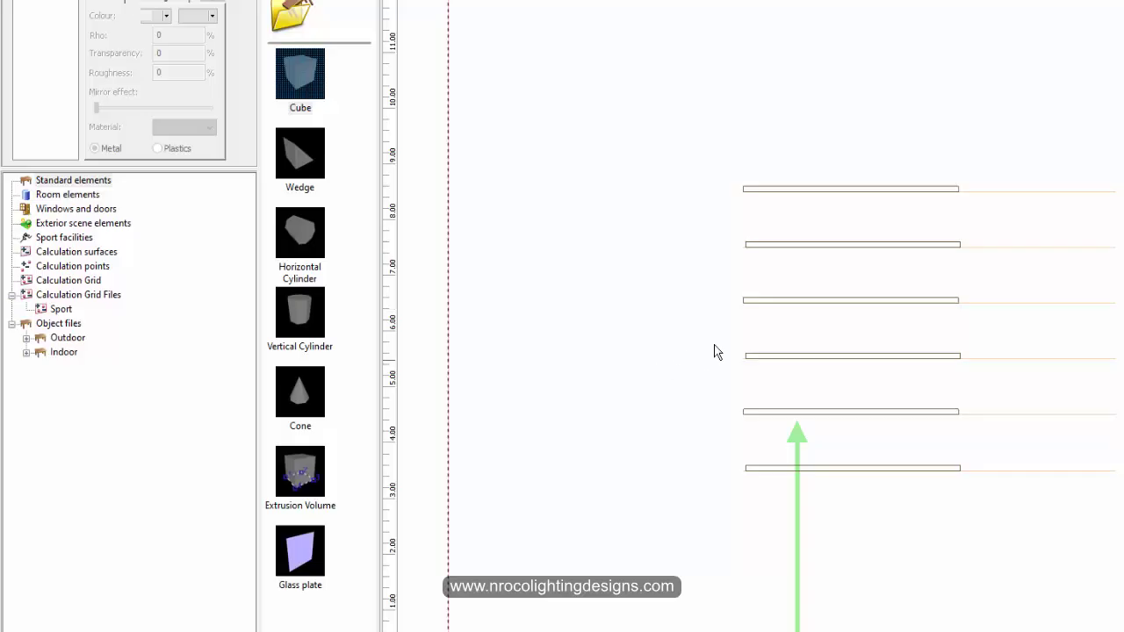
# Delete the uppermost bar and combine the remaining five bars into one object
pyautogui.click(788, 190)
pyautogui.click(657, 304)
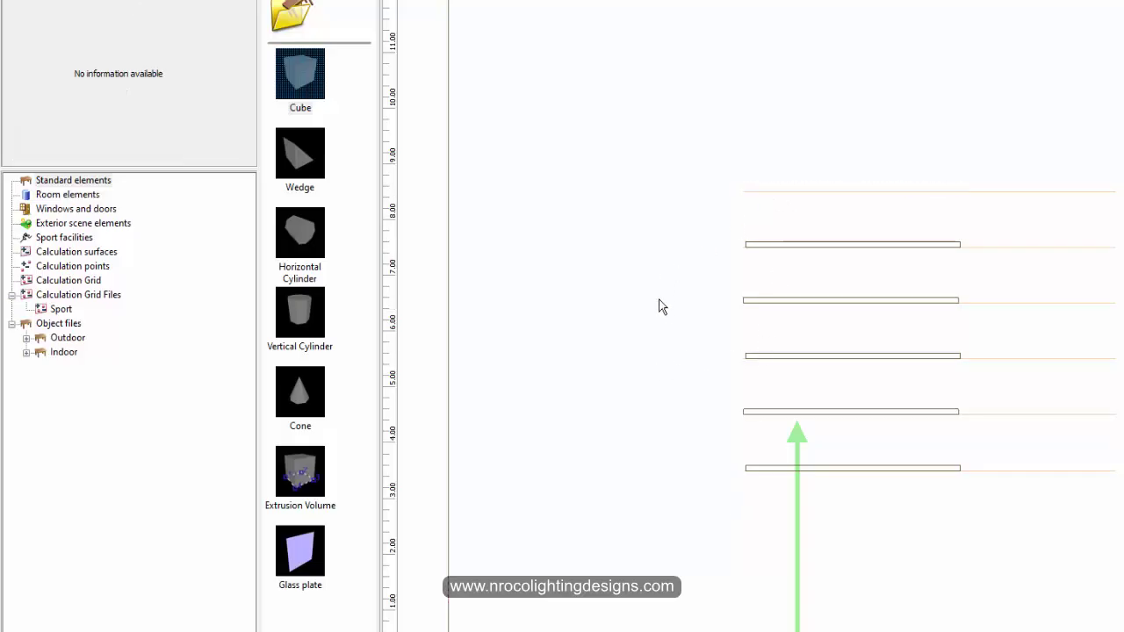
pyautogui.moveTo(641, 174); pyautogui.dragTo(987, 525)
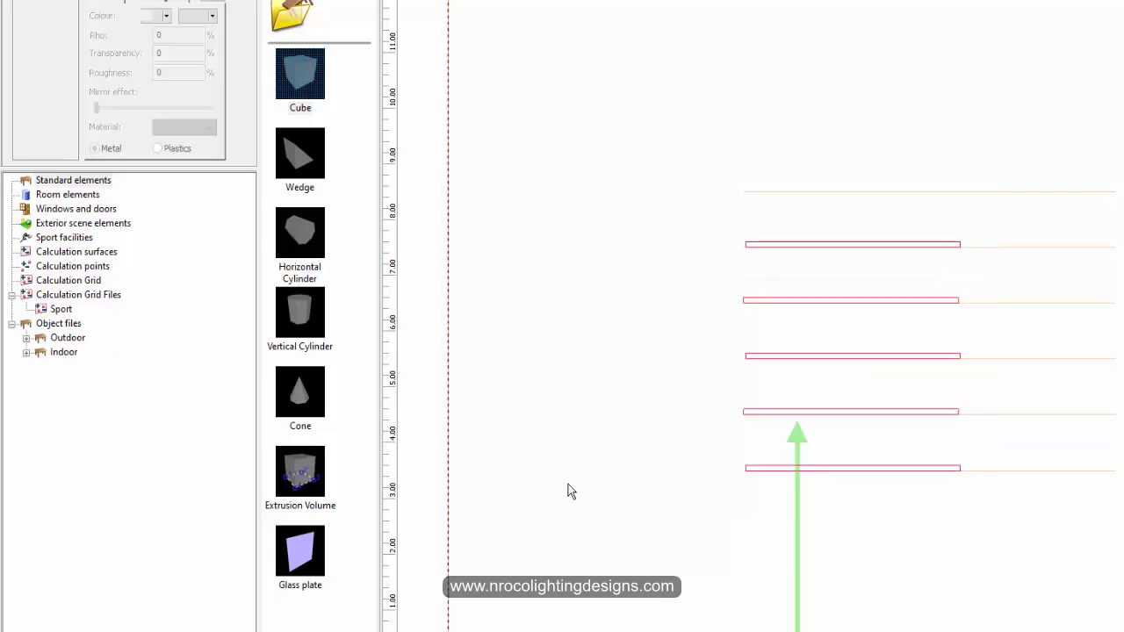
pyautogui.scroll(-3, 854, 364)
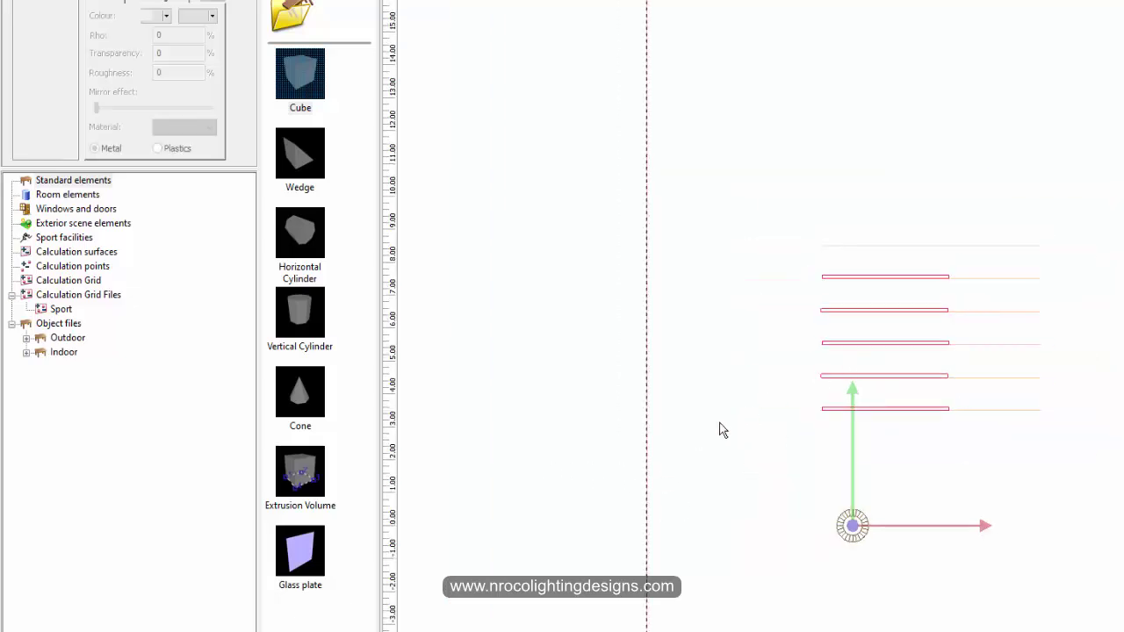
pyautogui.keyDown('shift'); pyautogui.moveTo(703, 424); pyautogui.dragTo(585, 354); pyautogui.keyUp('shift')
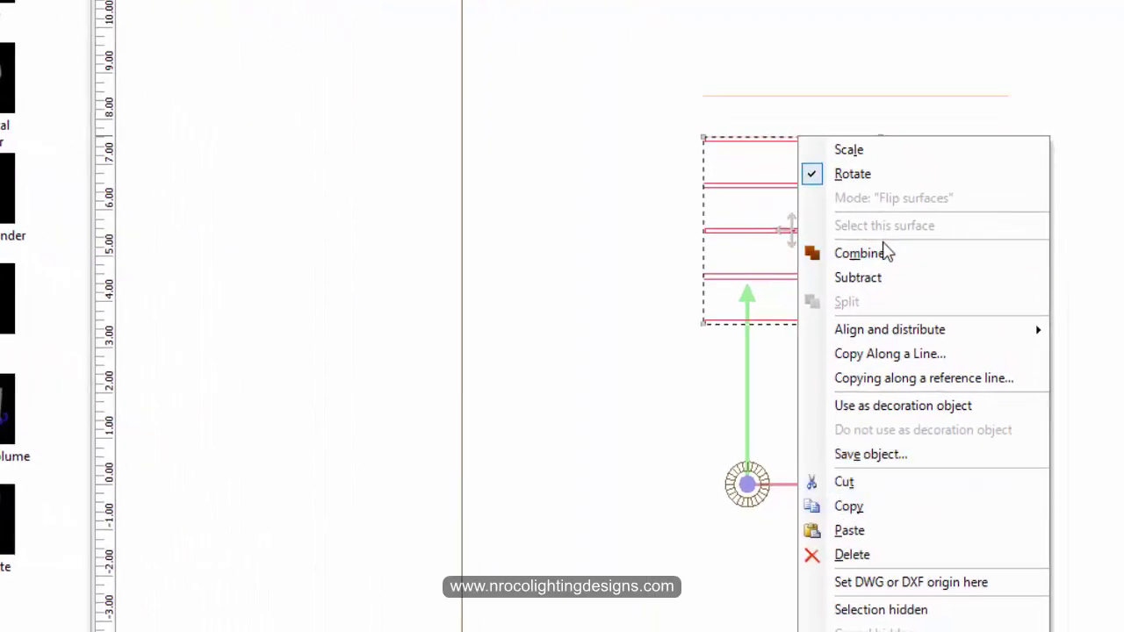
pyautogui.click(883, 258)
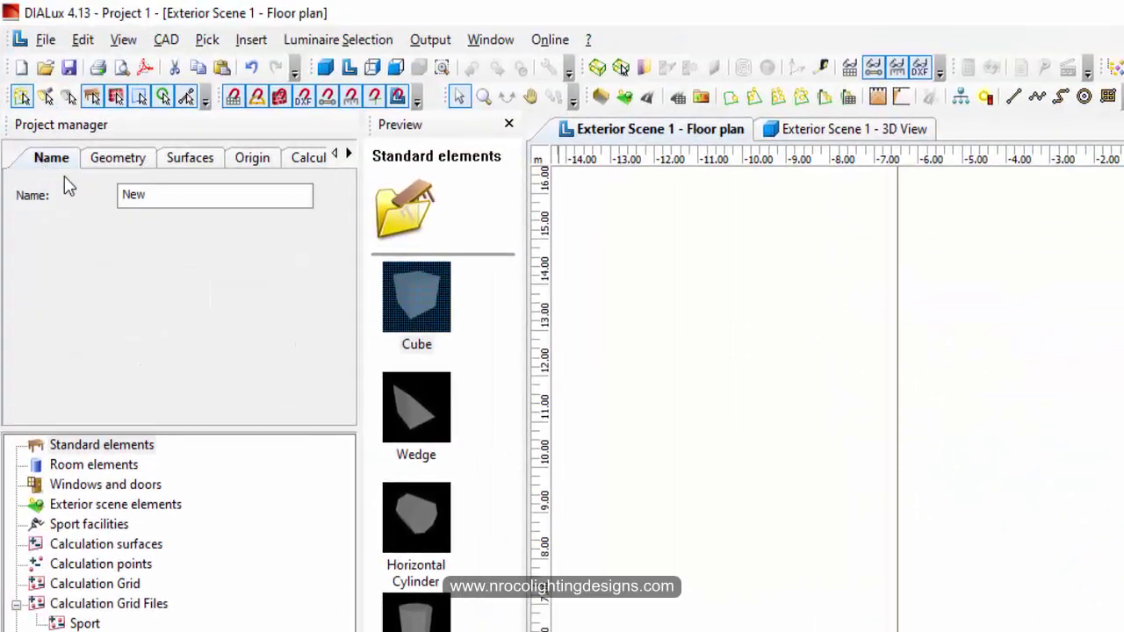
# Rename the combined object as Headframe
pyautogui.moveTo(151, 194); pyautogui.dragTo(72, 193)
pyautogui.write('Hea')
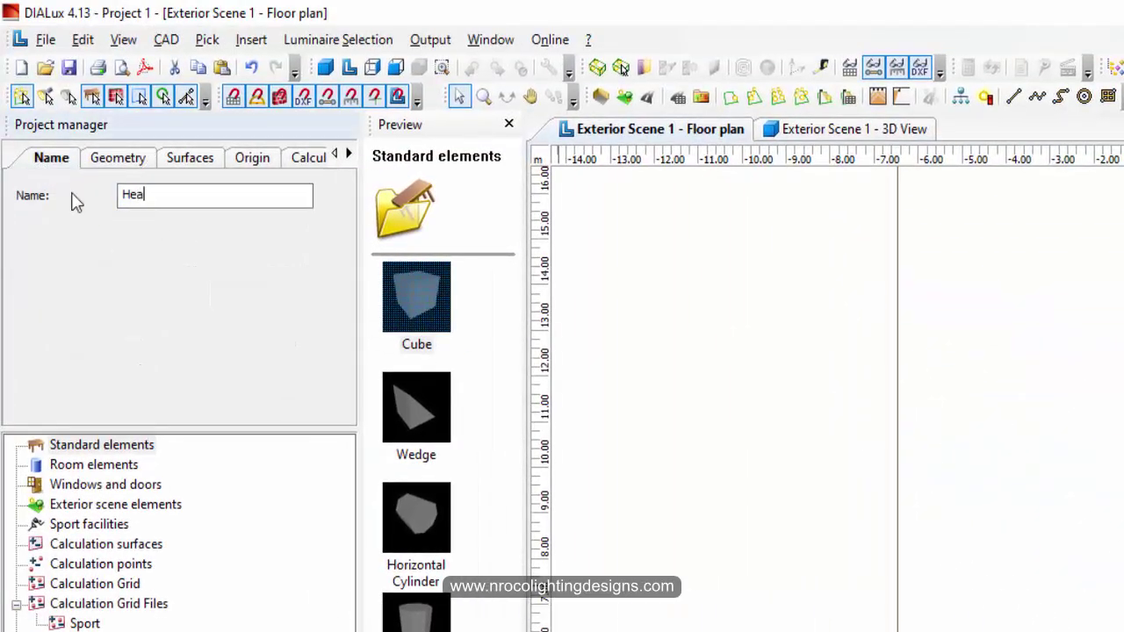
pyautogui.write('dframe')
pyautogui.press('Return')
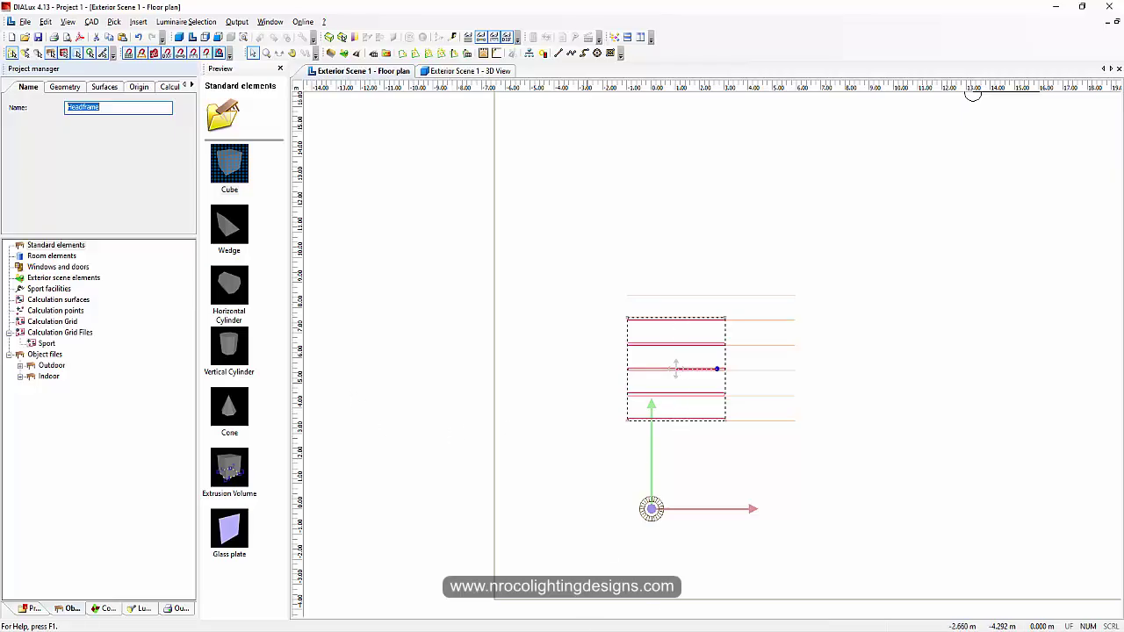
# Switch to the Microsoft Office picture viewer and look through the high mast reference drawings
pyautogui.click(648, 630)
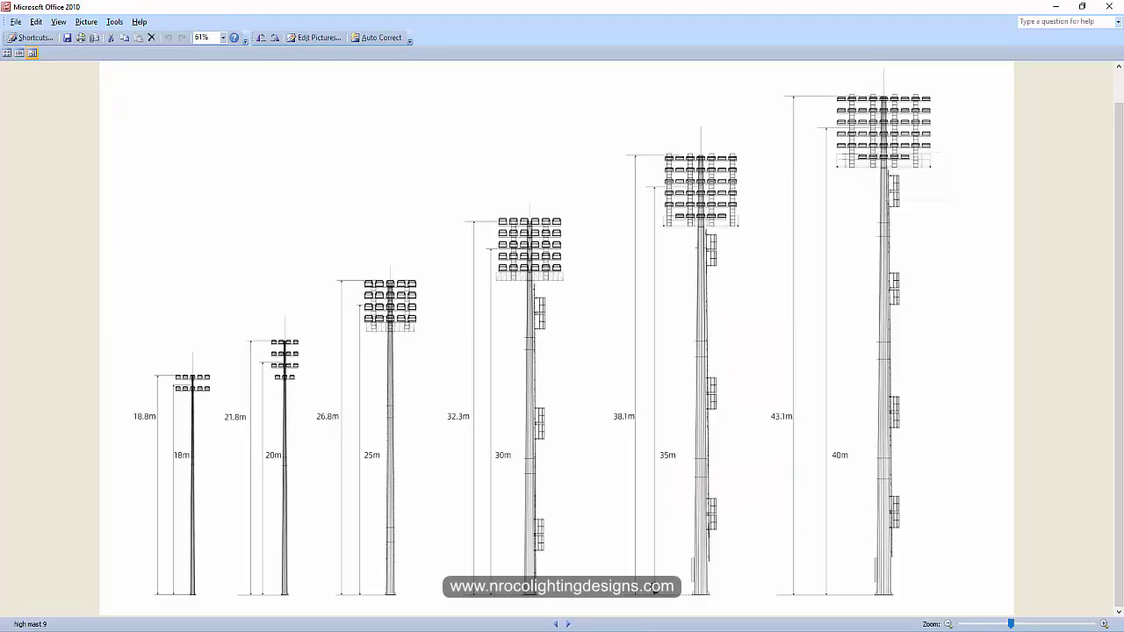
pyautogui.click(569, 624)
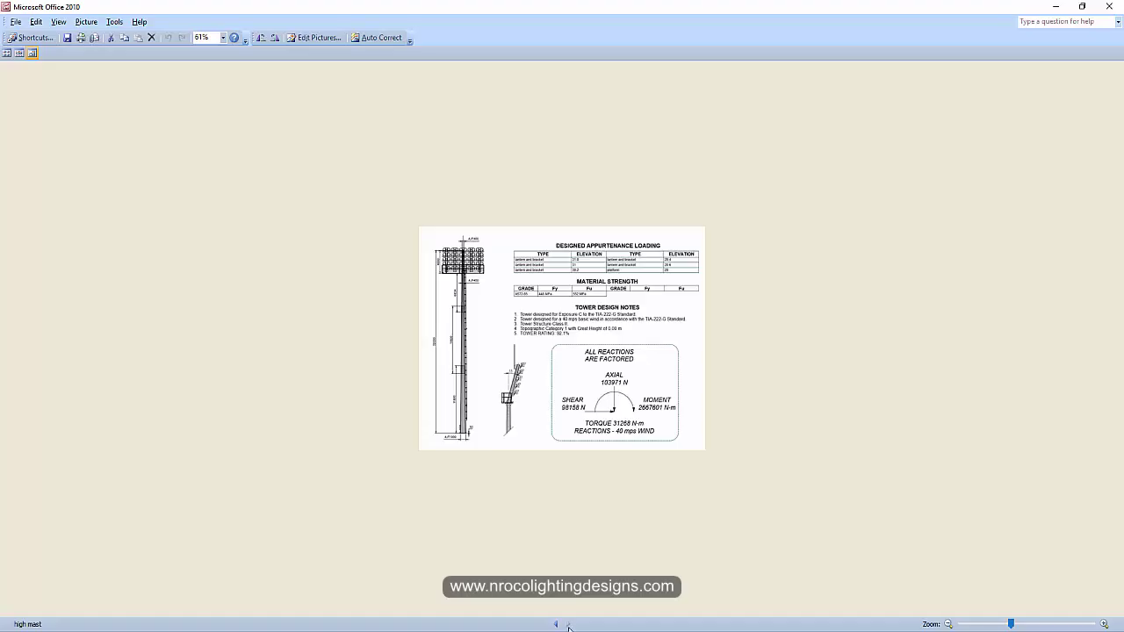
pyautogui.click(554, 624)
pyautogui.click(554, 624)
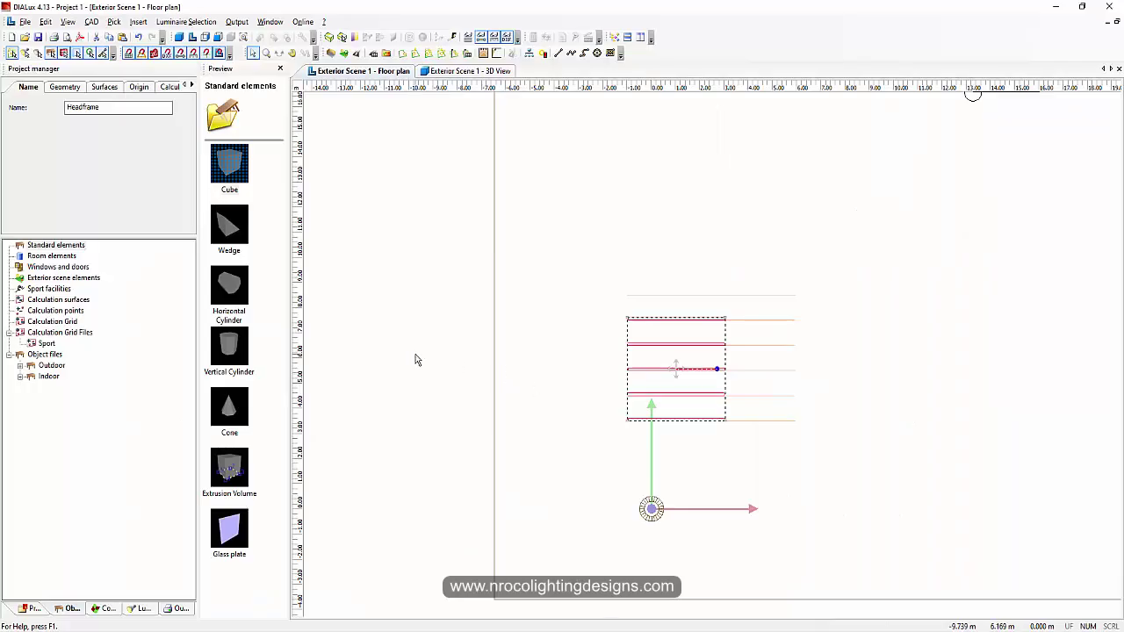
# Back in DIALux, insert a cube and reshape it into a bar about 0.2 m wide and 4.1 m long, crossing all five headframe bars
pyautogui.click(413, 356)
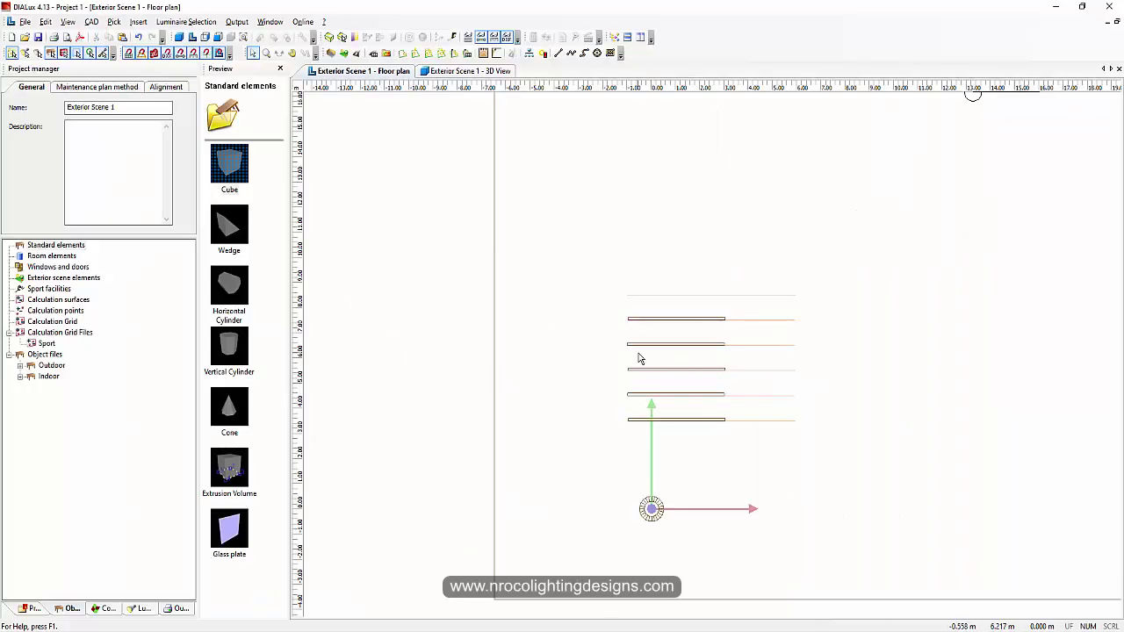
pyautogui.click(230, 167)
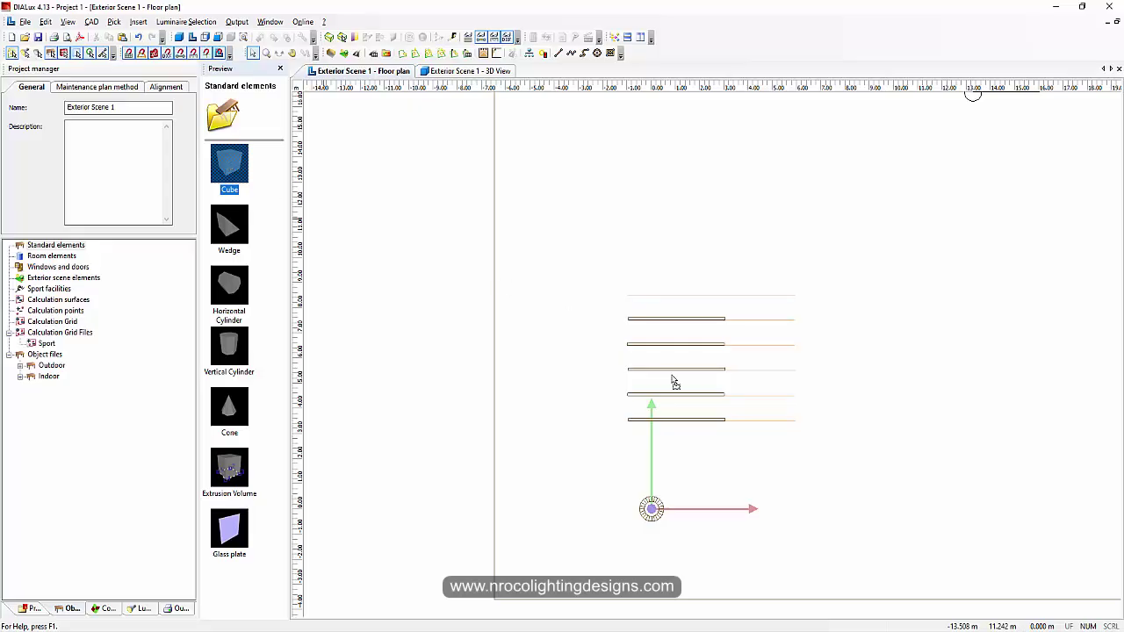
pyautogui.click(677, 418)
pyautogui.scroll(2, 677, 418)
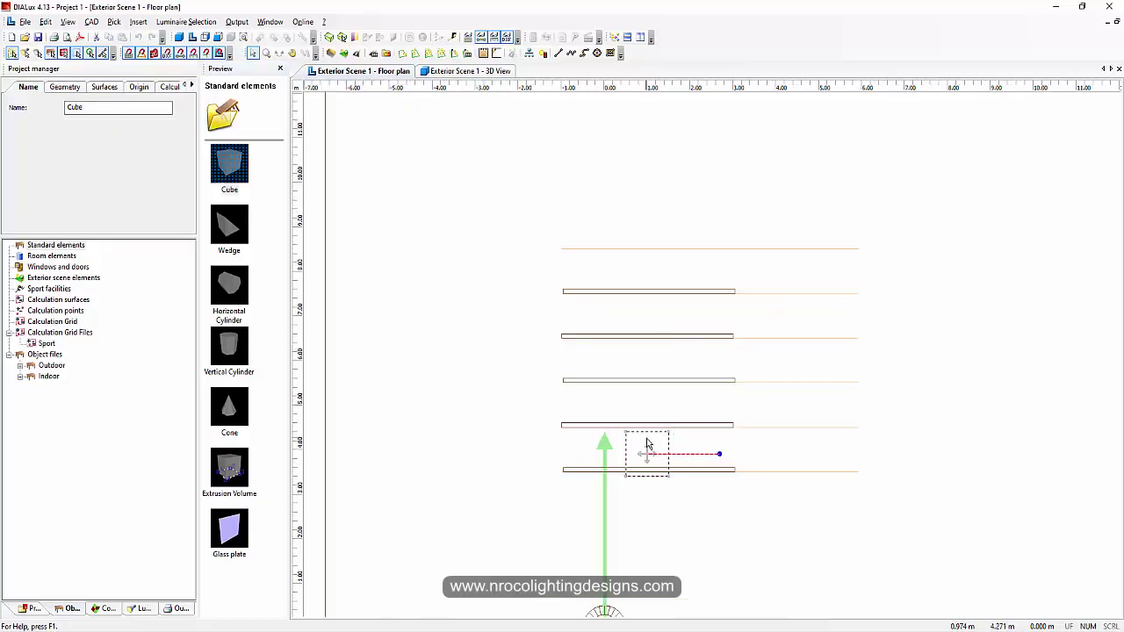
pyautogui.rightClick(648, 446)
pyautogui.click(673, 162)
pyautogui.moveTo(648, 431); pyautogui.dragTo(648, 292)
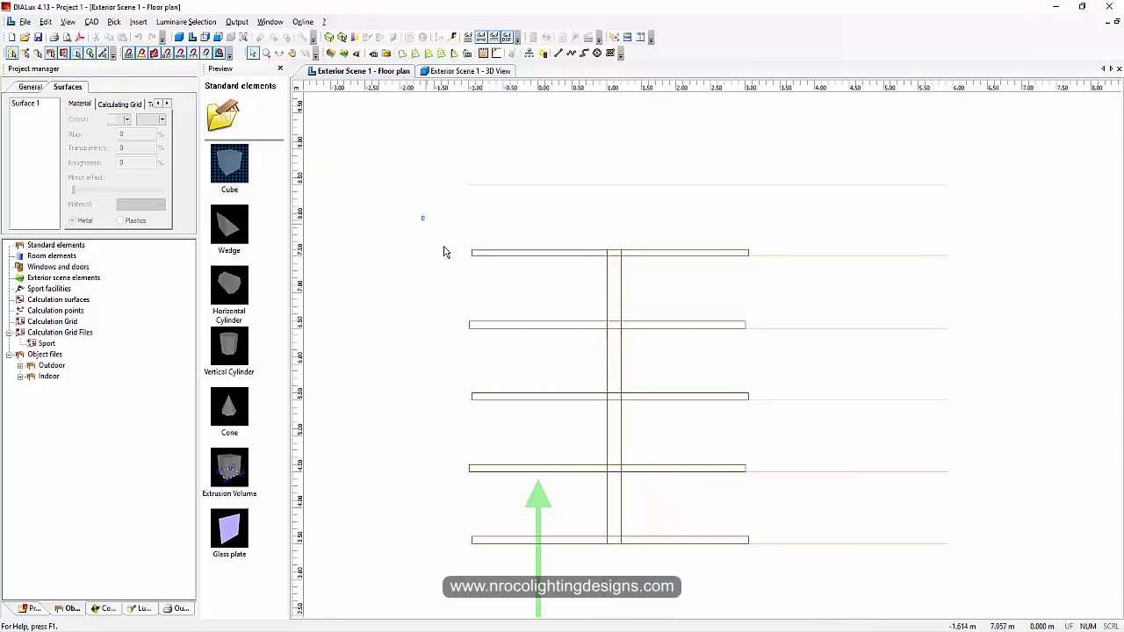
# Select the crossing bar together with the headframe bars and combine them into one object
pyautogui.moveTo(421, 215); pyautogui.dragTo(829, 557)
pyautogui.scroll(-2, 807, 557)
pyautogui.scroll(-2, 453, 439)
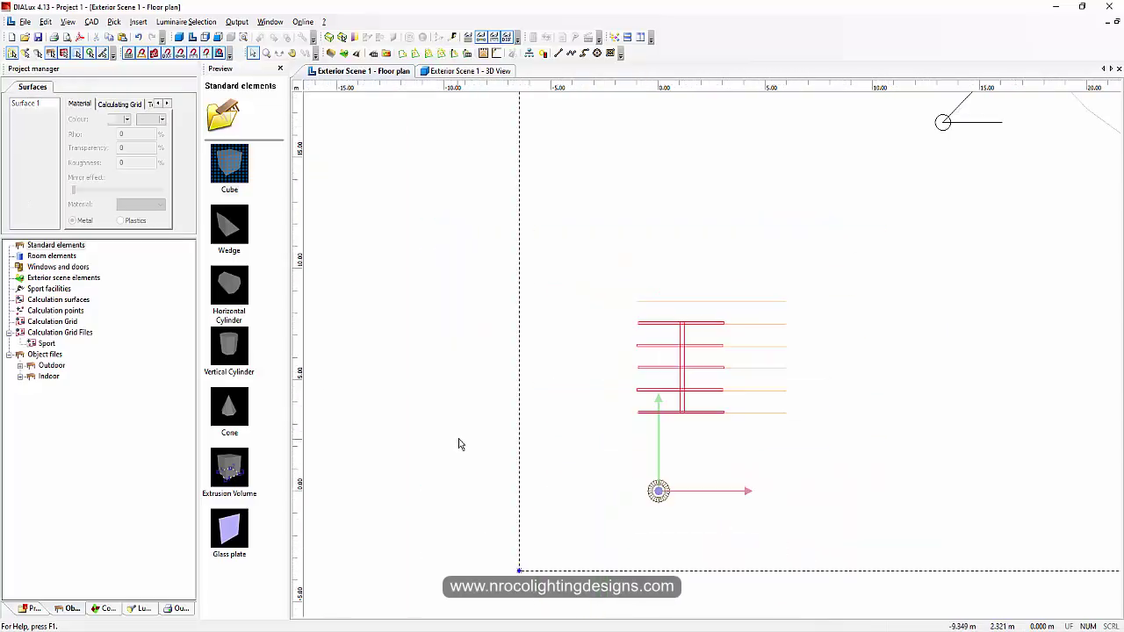
pyautogui.scroll(1, 673, 389)
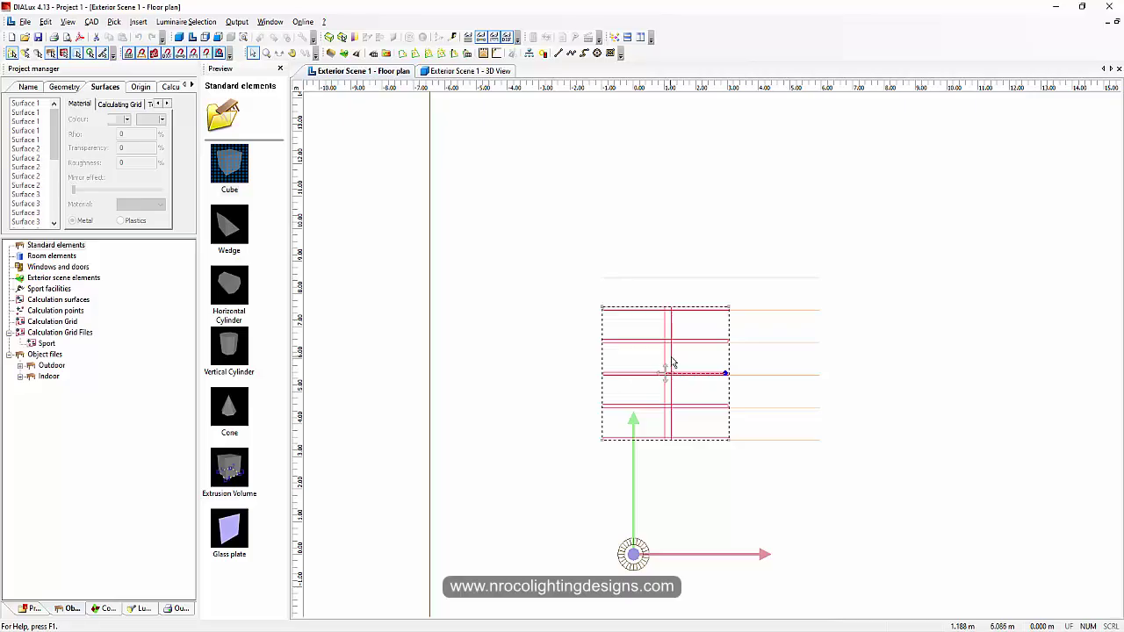
pyautogui.rightClick(671, 364)
pyautogui.click(704, 138)
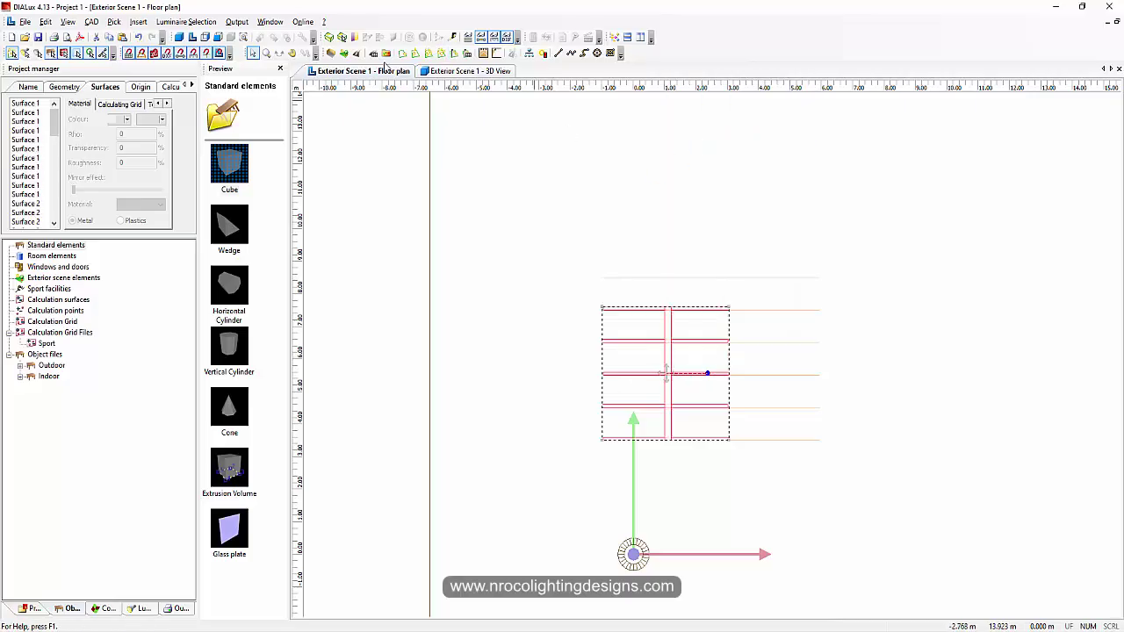
# Show the headframe and pole base in the 3D view and open the 9xxx Black/White colours
pyautogui.click(463, 72)
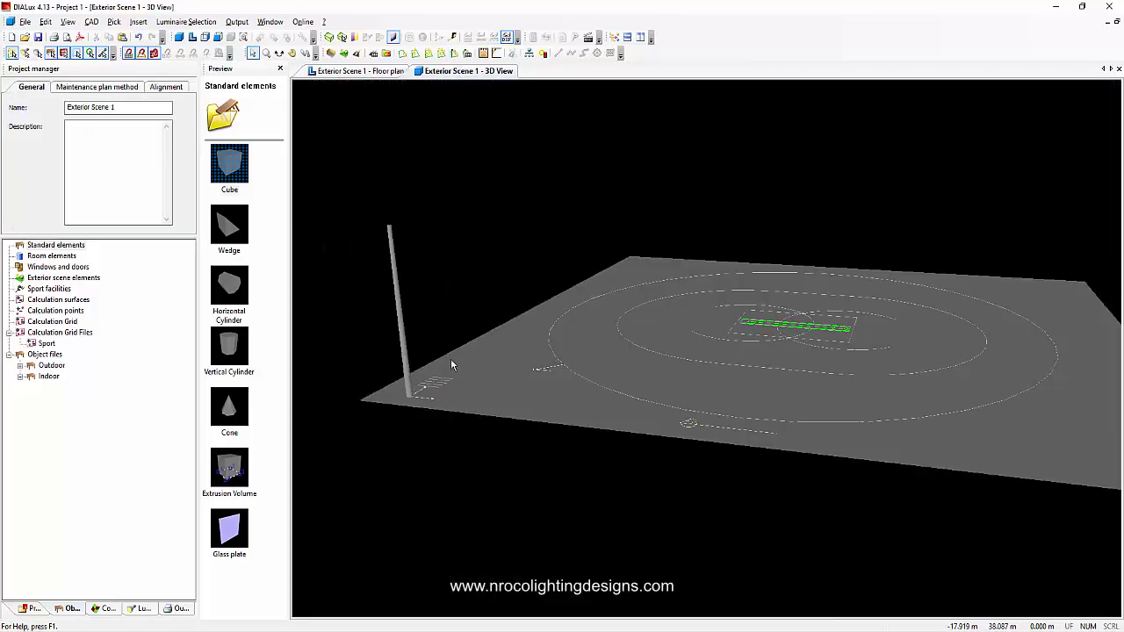
pyautogui.click(280, 53)
pyautogui.moveTo(439, 255); pyautogui.dragTo(691, 215)
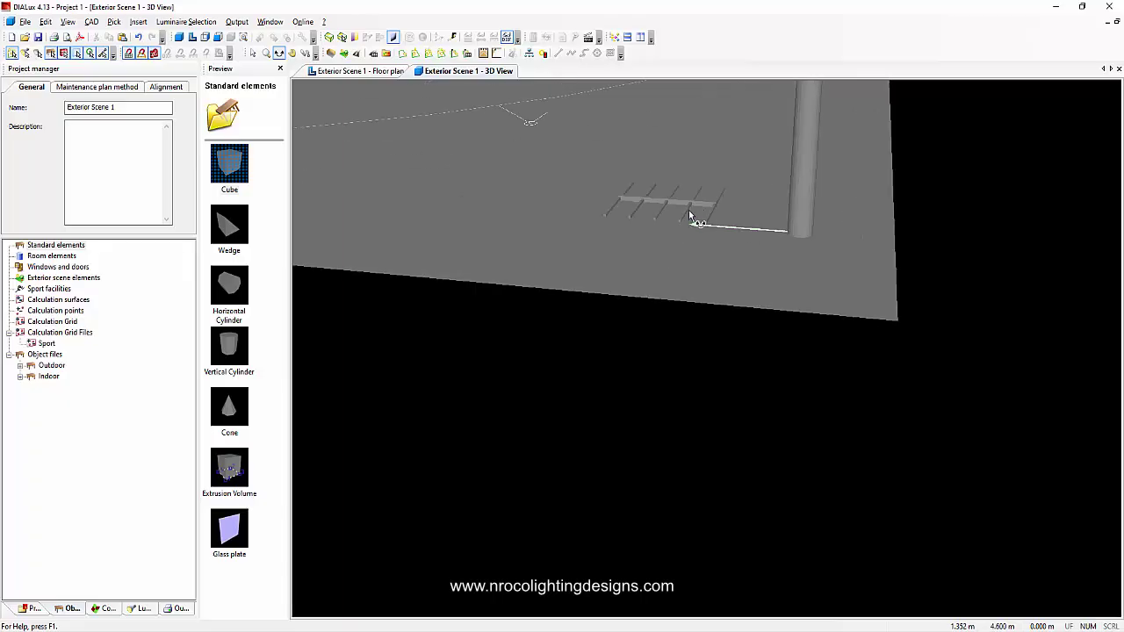
pyautogui.click(93, 609)
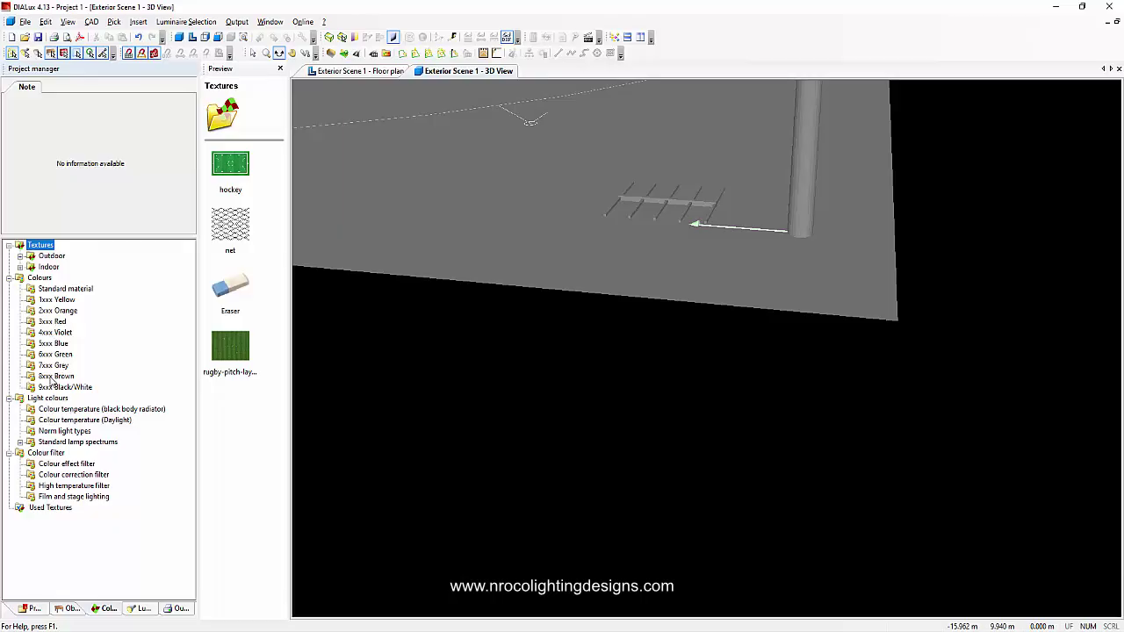
pyautogui.click(65, 388)
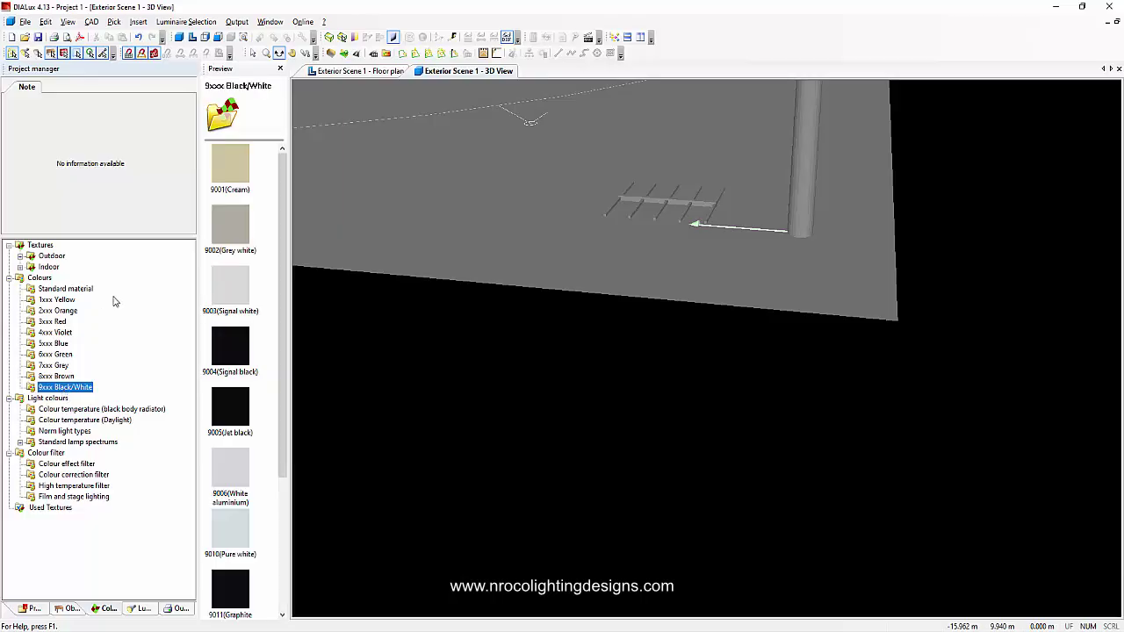
# Apply the 9005 (Jet black) colour to the headframe and the pole
pyautogui.moveTo(219, 416); pyautogui.dragTo(685, 286)
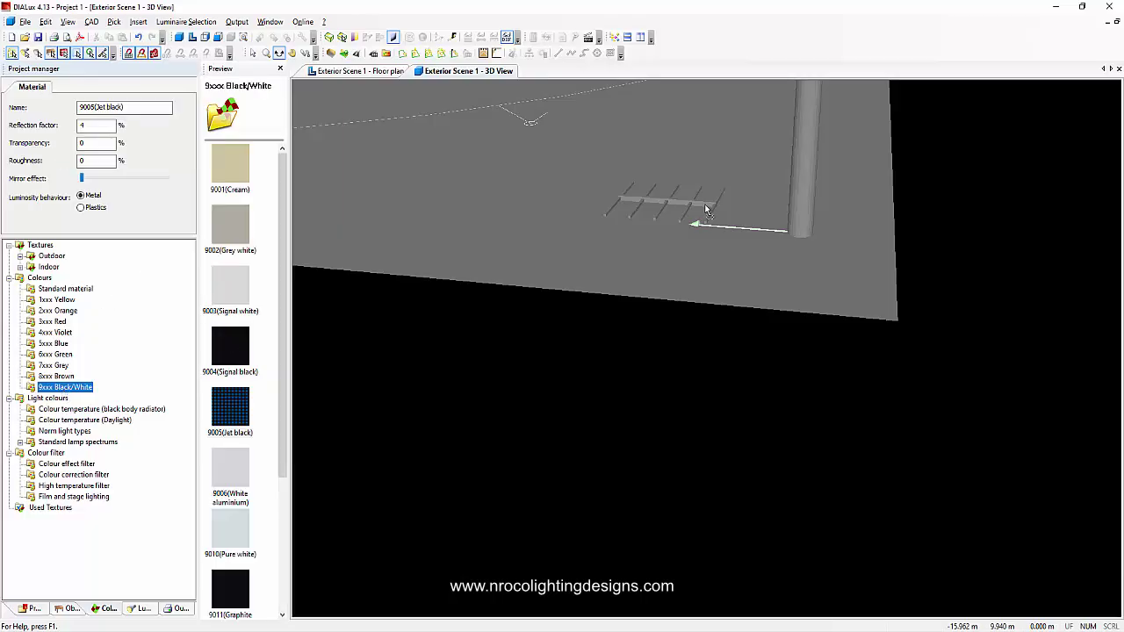
pyautogui.moveTo(708, 211); pyautogui.dragTo(699, 210)
pyautogui.moveTo(819, 237); pyautogui.dragTo(796, 223)
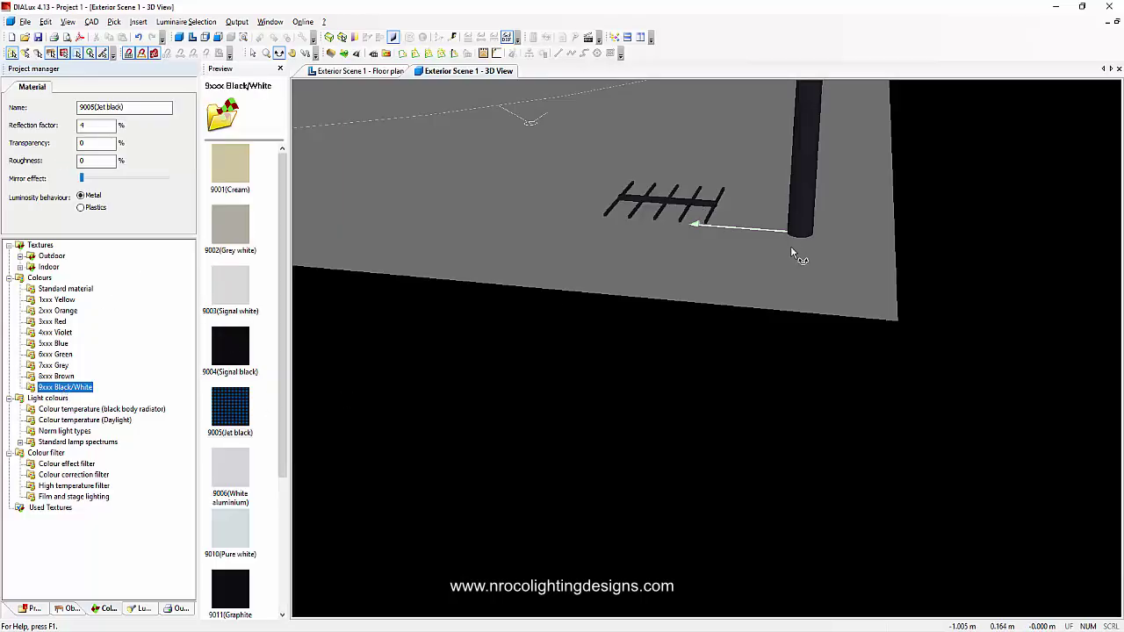
pyautogui.scroll(-3, 753, 312)
pyautogui.moveTo(752, 312); pyautogui.dragTo(740, 482, button='middle')
pyautogui.scroll(-2, 729, 487)
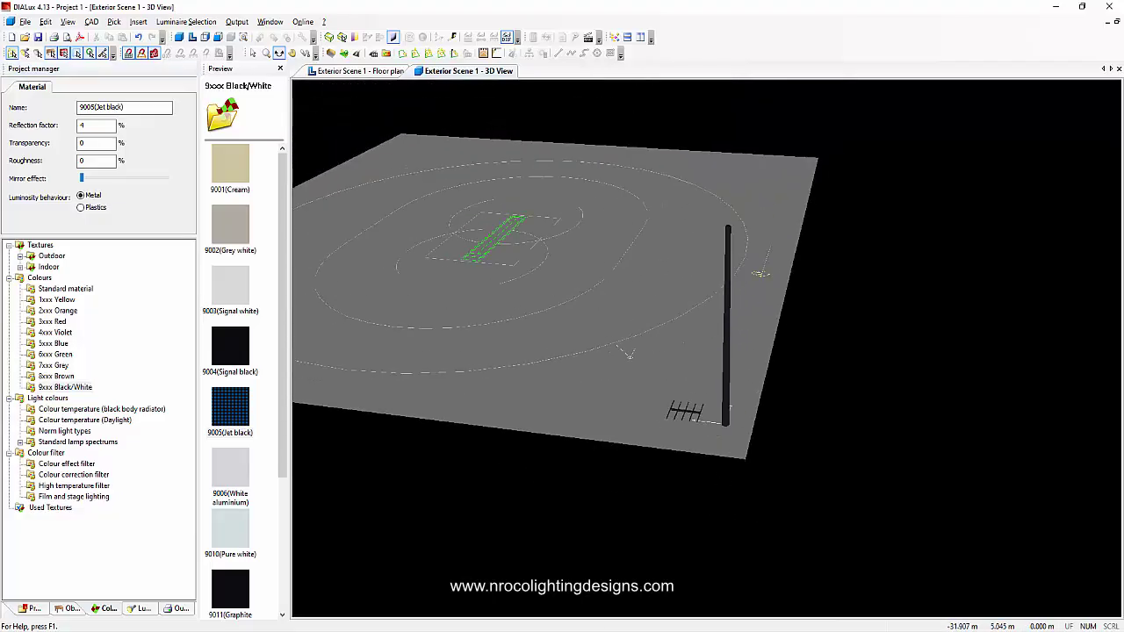
# Switch to the picture viewer and compare the pole and headframe colours in the high mast reference photos
pyautogui.hotkey('alt', 'Tab')
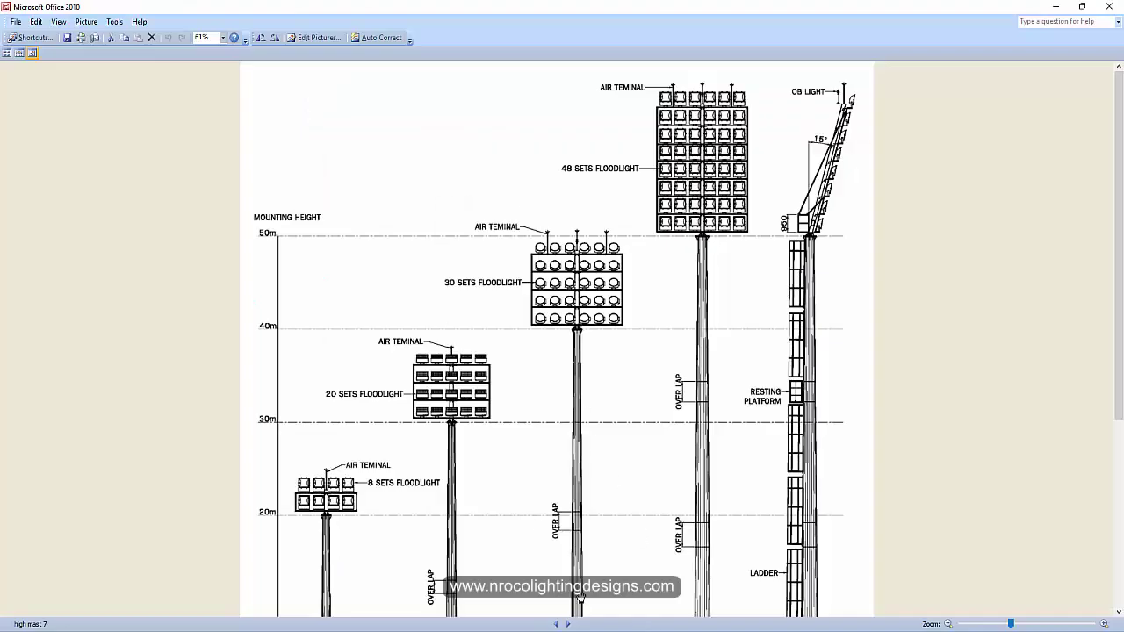
pyautogui.click(555, 625)
pyautogui.click(556, 624)
pyautogui.click(556, 625)
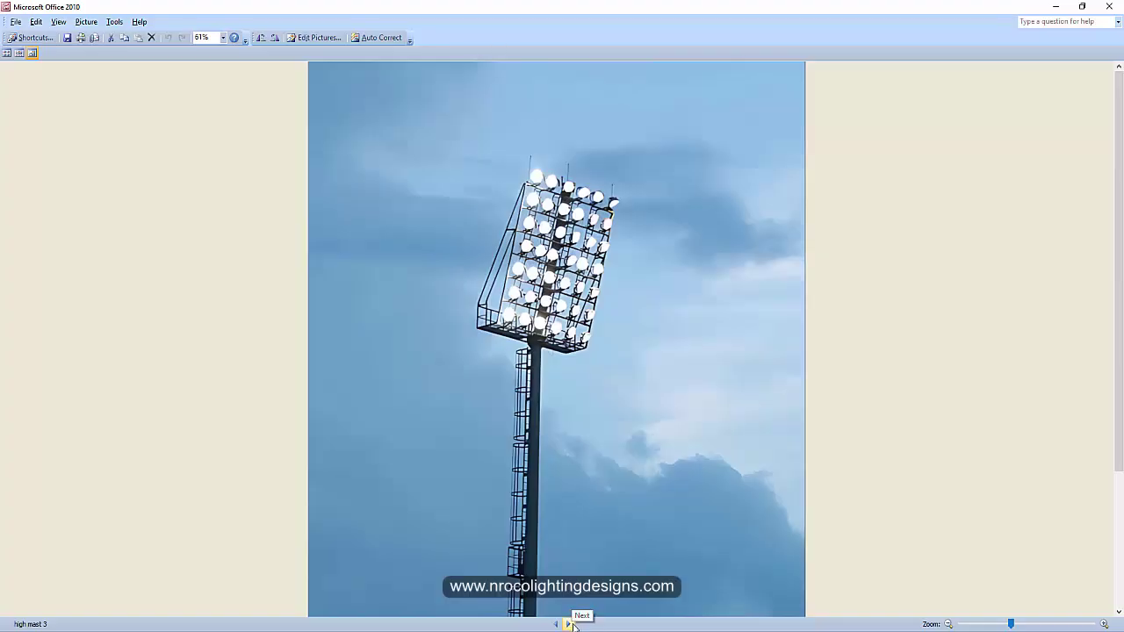
pyautogui.click(568, 625)
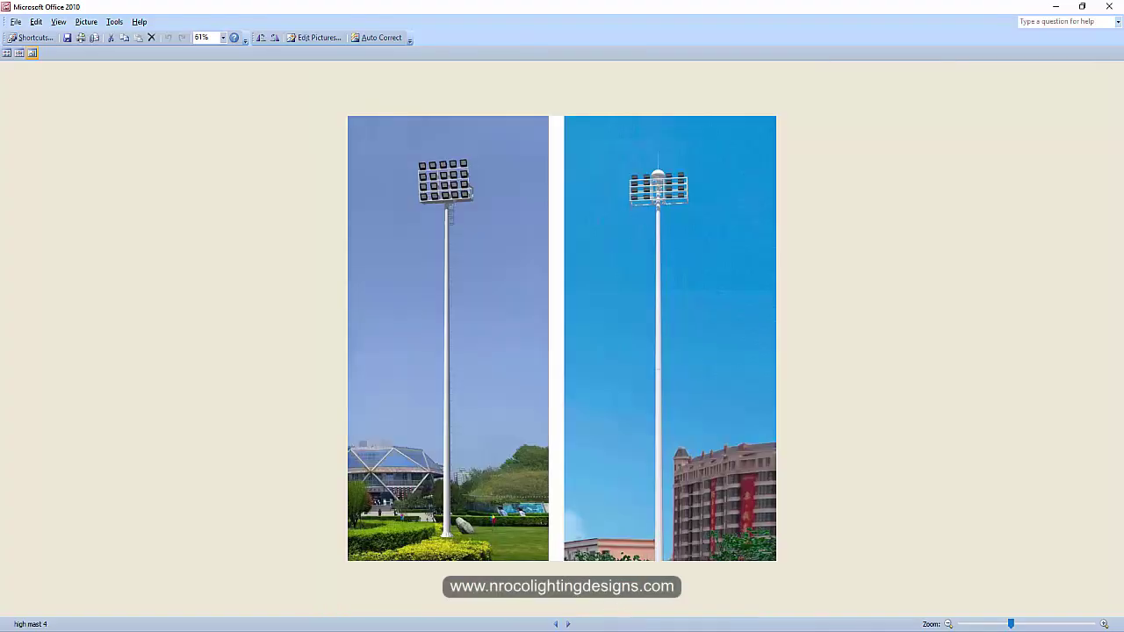
pyautogui.hotkey('alt', 'Tab')
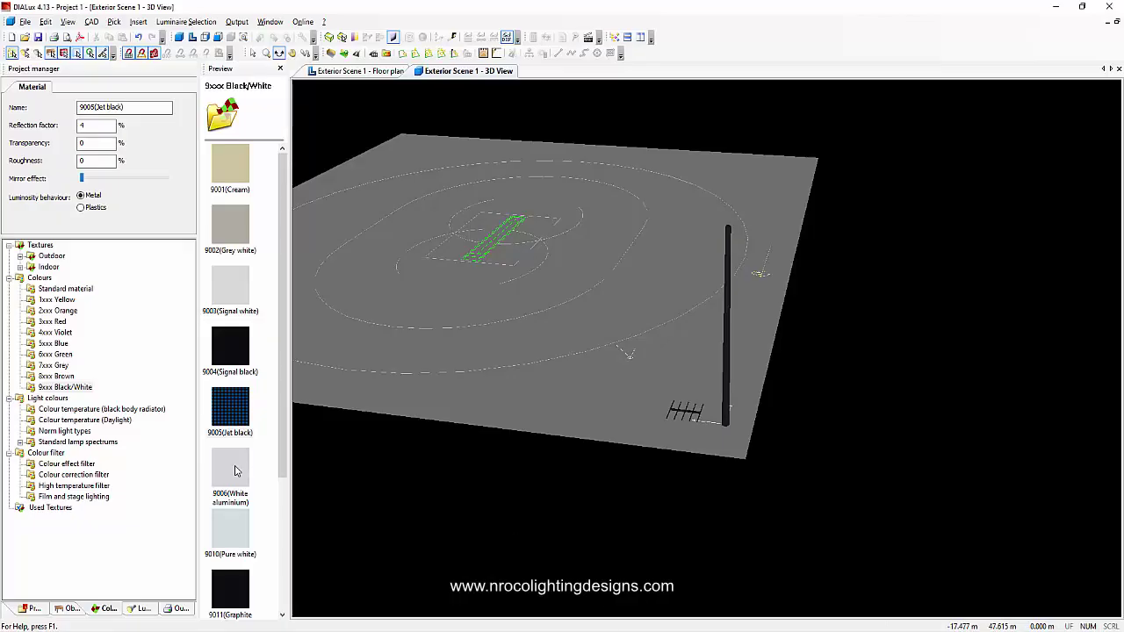
# In DIALux, apply the 9006 (White aluminium) colour to the pole and the headframe
pyautogui.moveTo(236, 471); pyautogui.dragTo(716, 439)
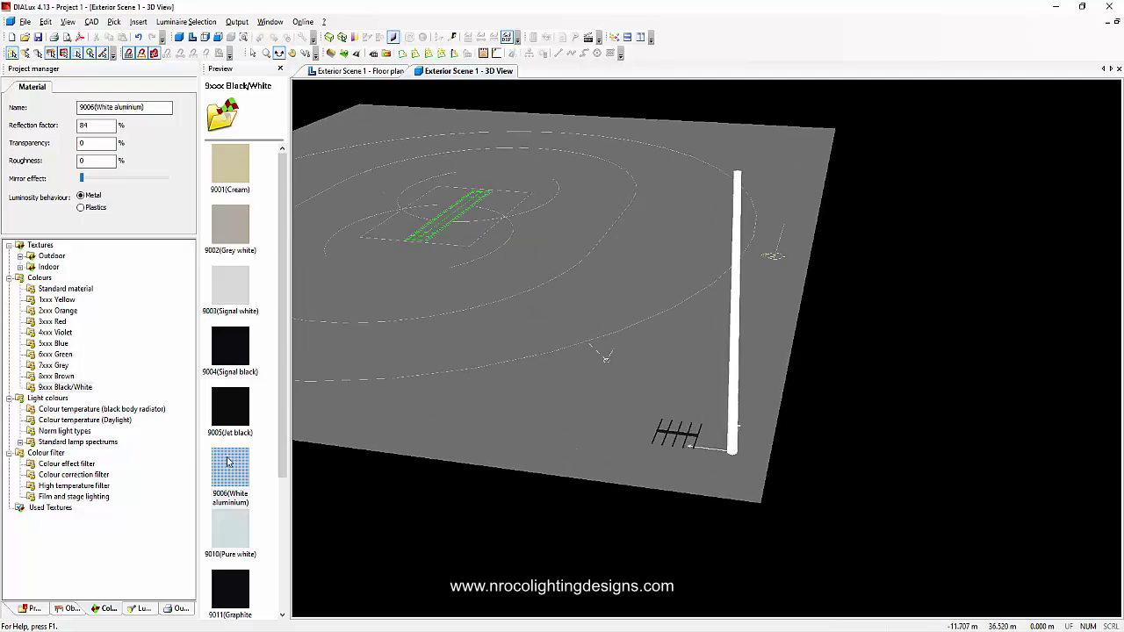
pyautogui.moveTo(665, 435); pyautogui.dragTo(664, 435)
pyautogui.scroll(-3, 641, 458)
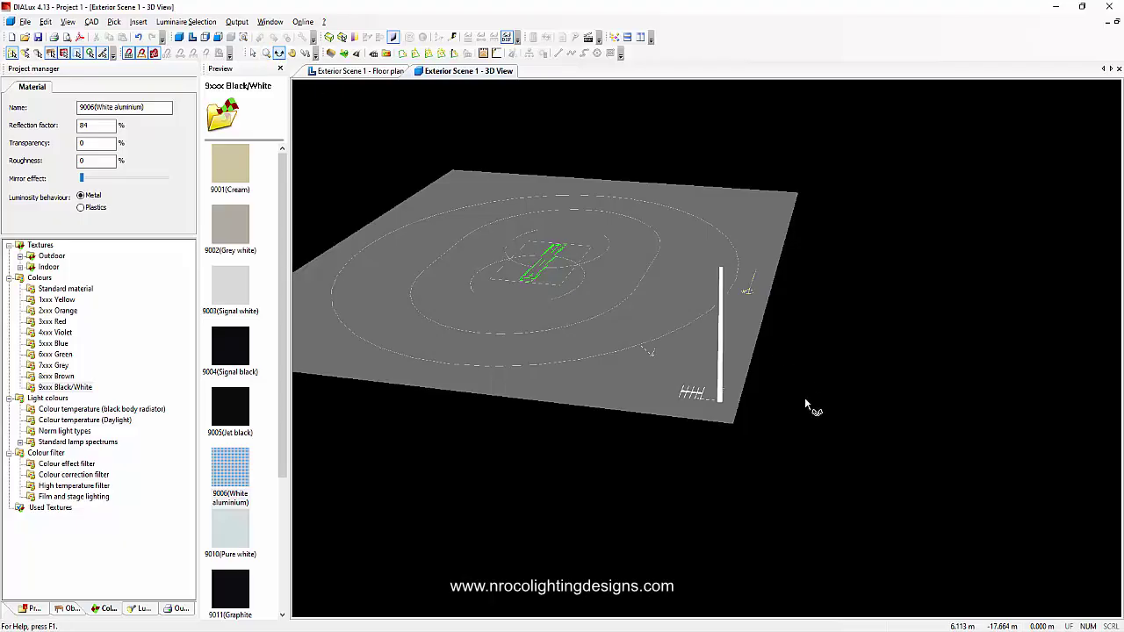
pyautogui.moveTo(806, 400); pyautogui.dragTo(691, 361)
pyautogui.scroll(1, 637, 409)
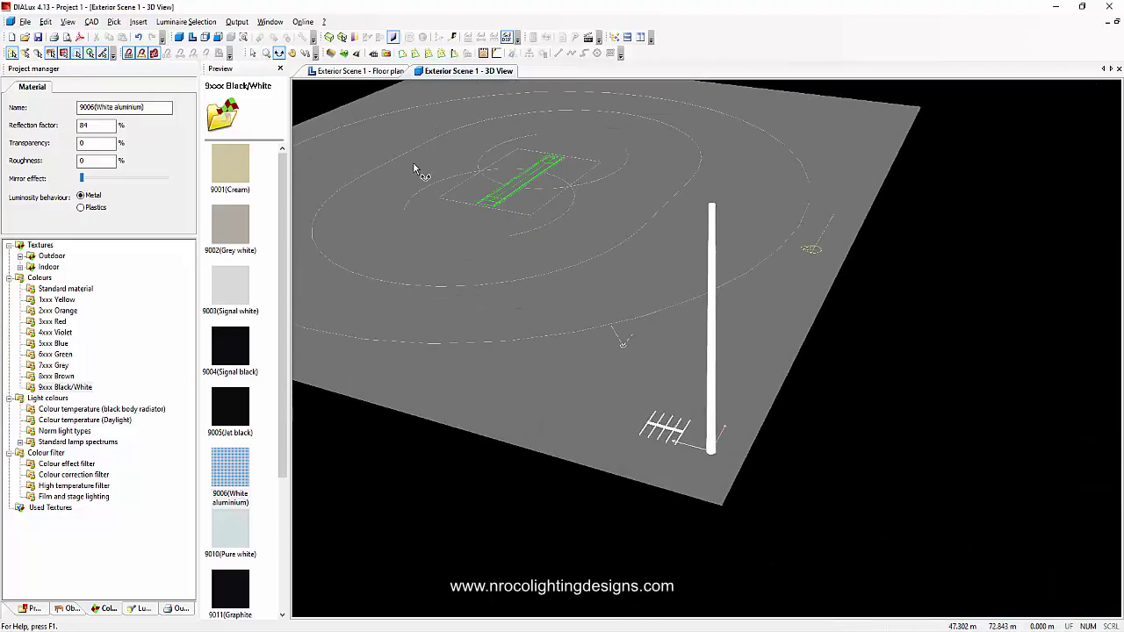
# Stand the headframe upright by setting its rotation about the X axis to 90°
pyautogui.click(252, 53)
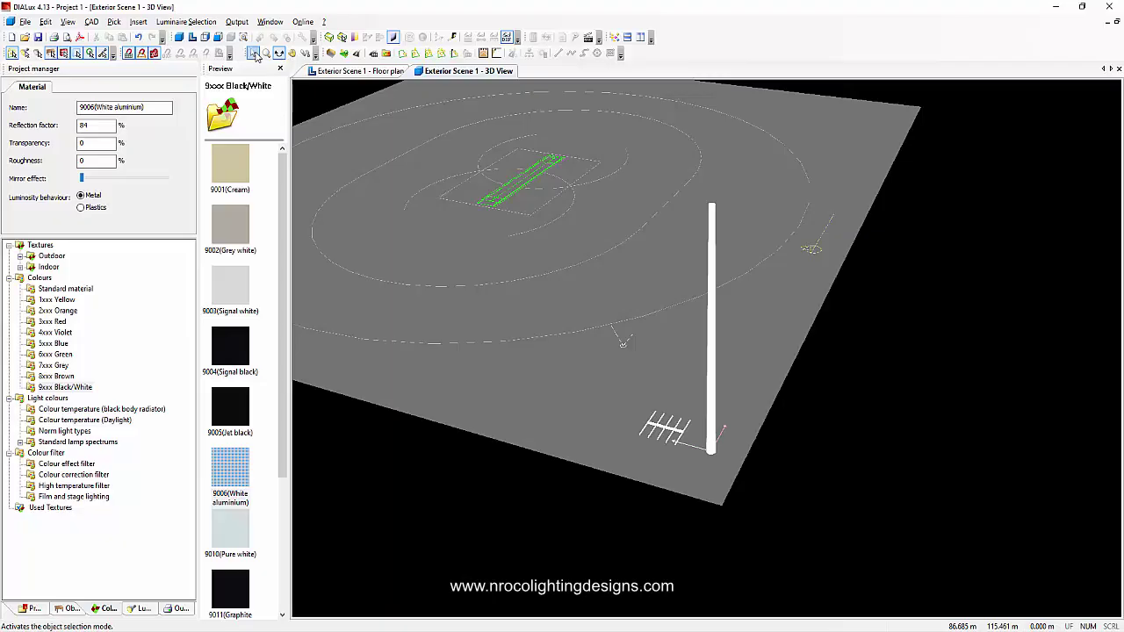
pyautogui.click(666, 431)
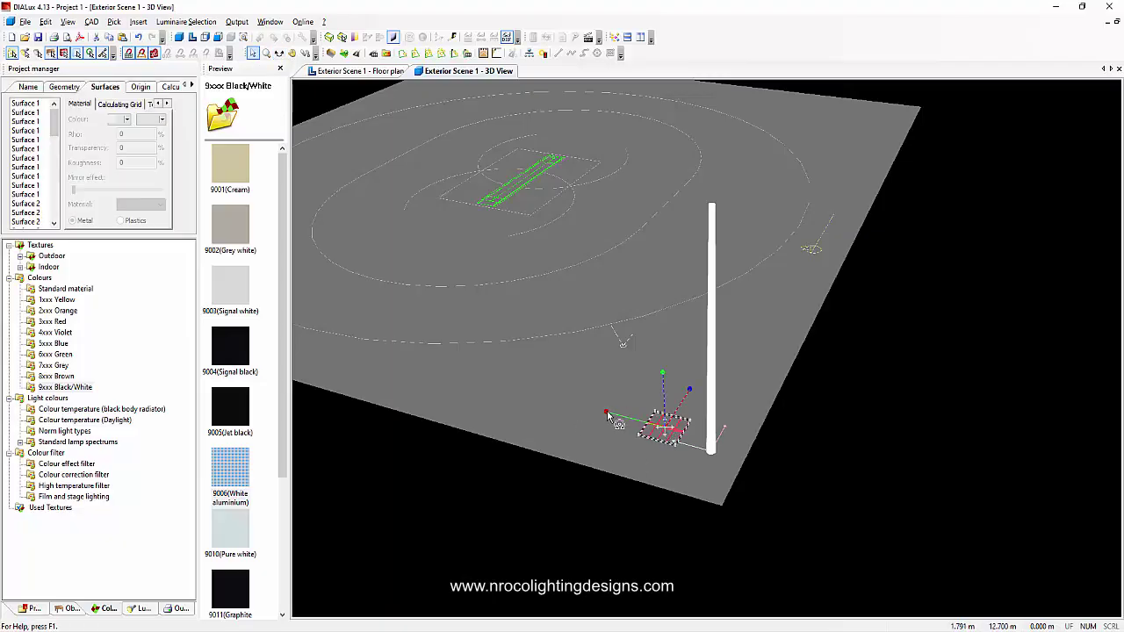
pyautogui.moveTo(613, 410); pyautogui.dragTo(635, 371)
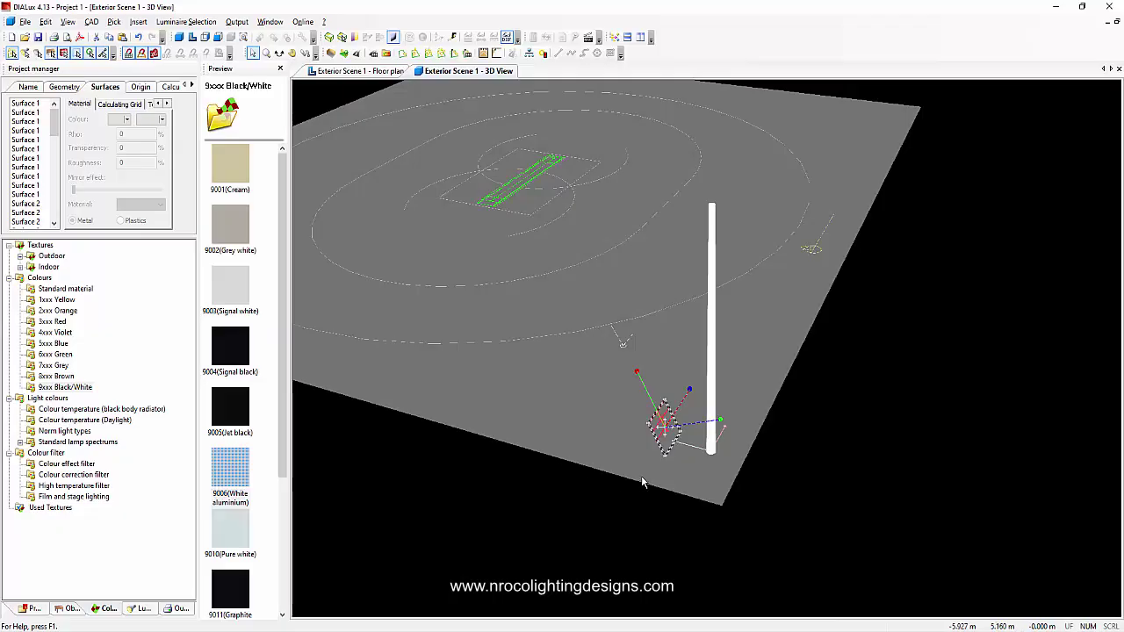
pyautogui.scroll(2, 647, 394)
pyautogui.scroll(2, 559, 449)
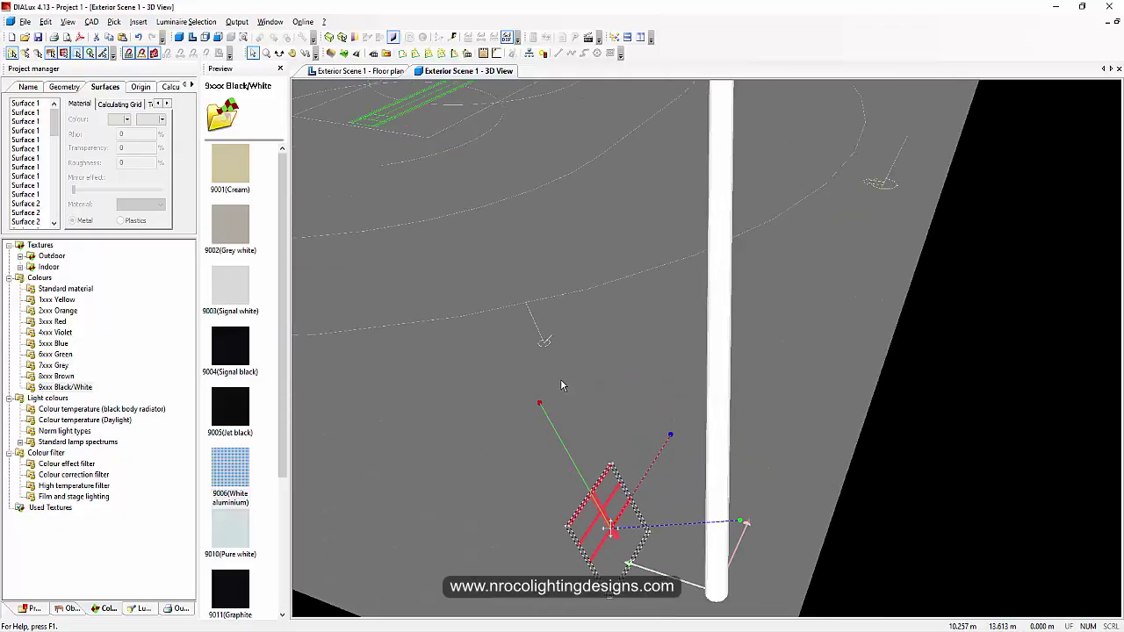
pyautogui.click(64, 86)
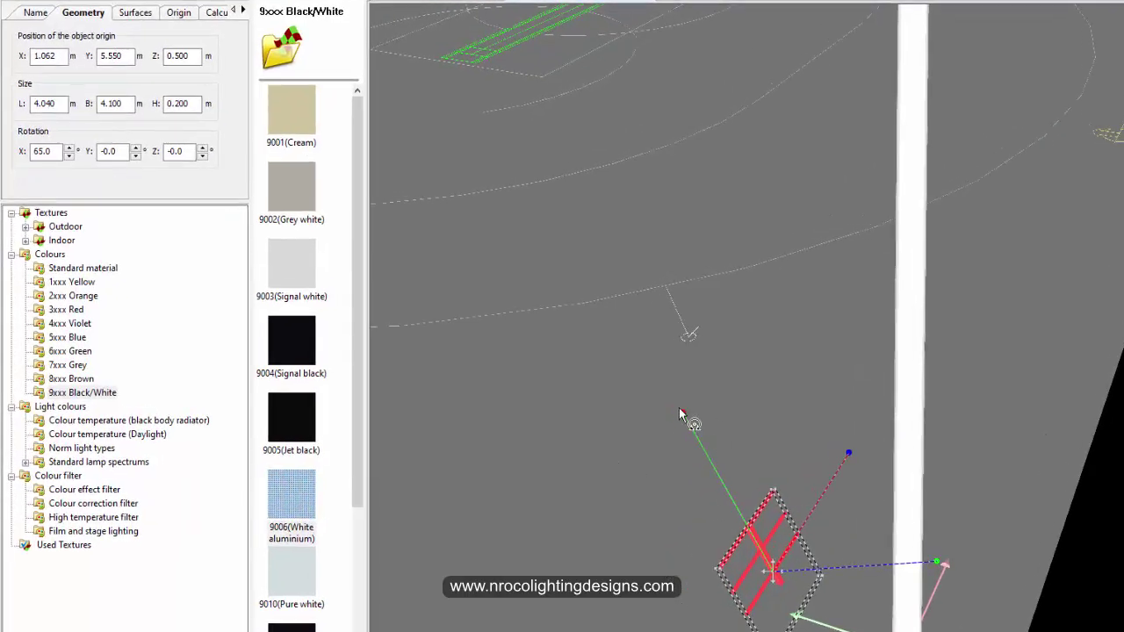
pyautogui.moveTo(681, 413); pyautogui.dragTo(741, 414)
pyautogui.moveTo(53, 154); pyautogui.dragTo(3, 147)
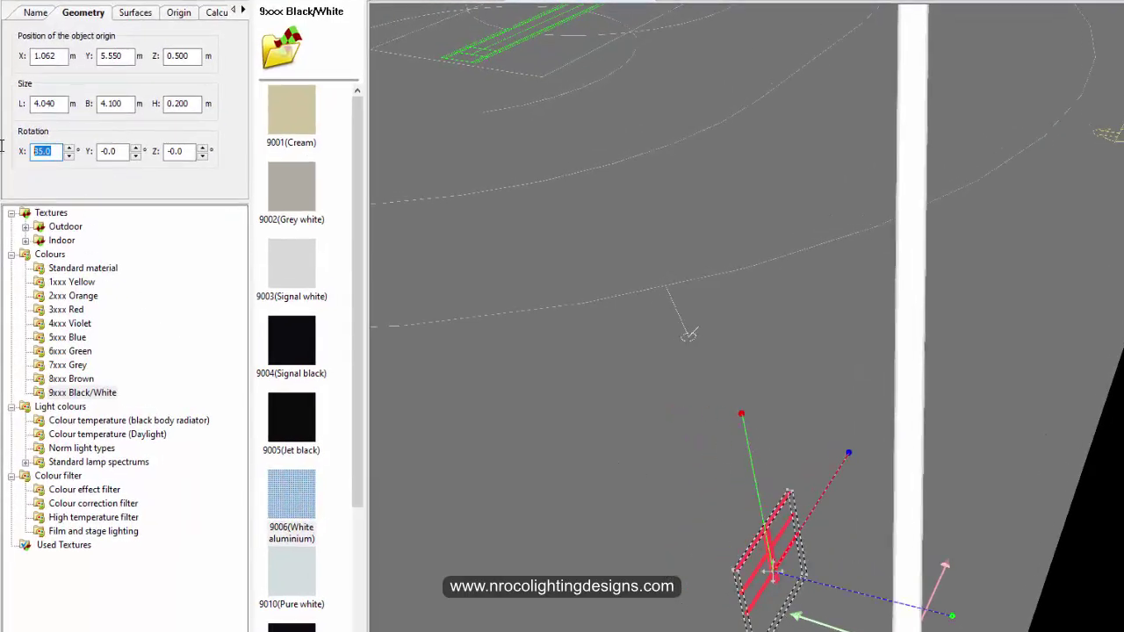
pyautogui.write('90')
pyautogui.press('Return')
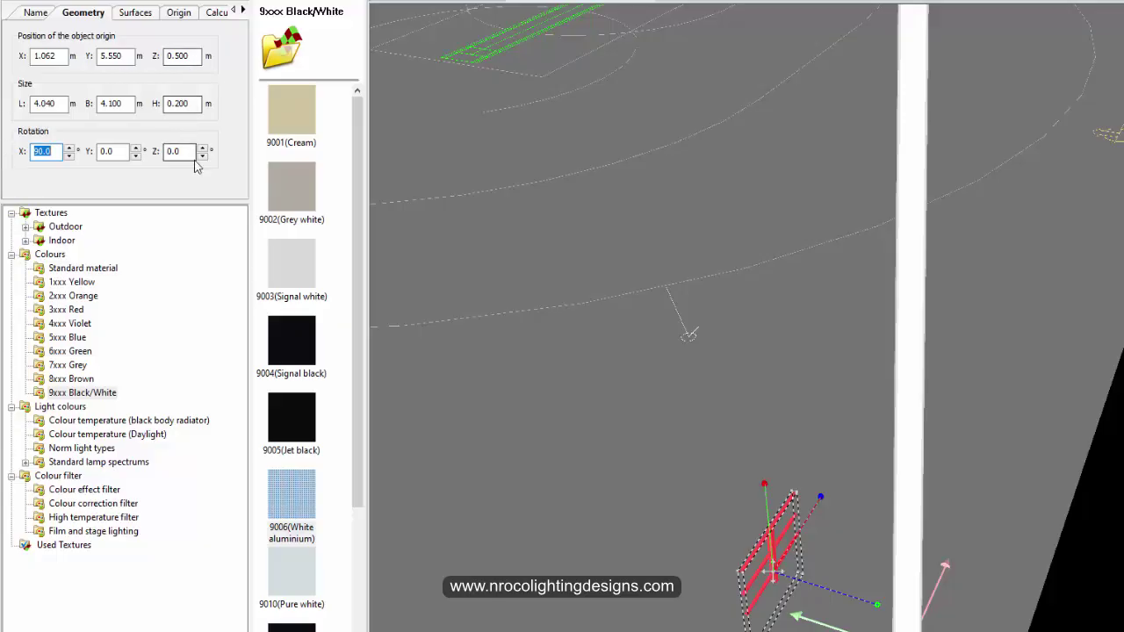
# Raise the headframe by setting the Z position of its origin to 26 m
pyautogui.moveTo(186, 56); pyautogui.dragTo(138, 55)
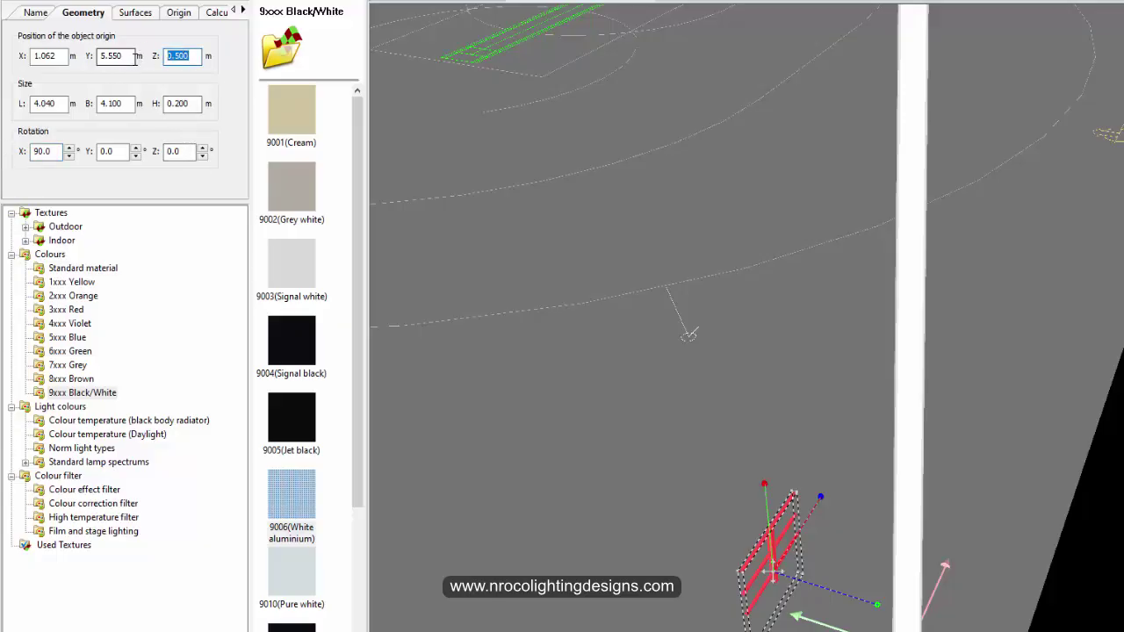
pyautogui.write('26')
pyautogui.press('Return')
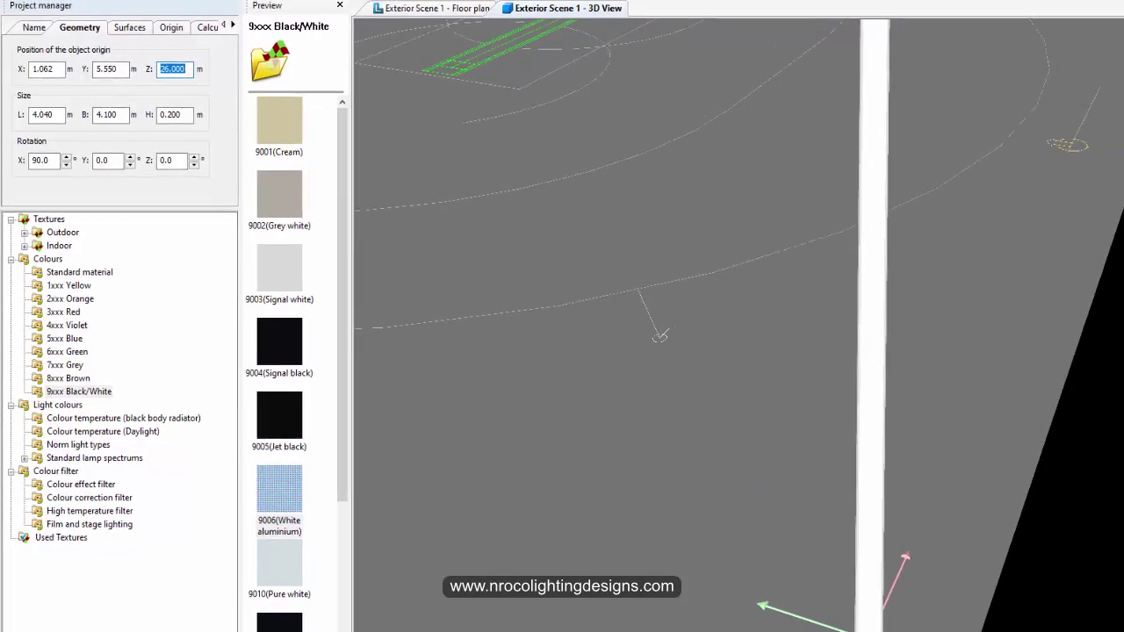
# Open the Y-Z side view of the scene and check the headframe's position against the pole top
pyautogui.click(219, 10)
pyautogui.scroll(-1, 366, 260)
pyautogui.moveTo(366, 260); pyautogui.dragTo(615, 261, button='middle')
pyautogui.scroll(4, 571, 262)
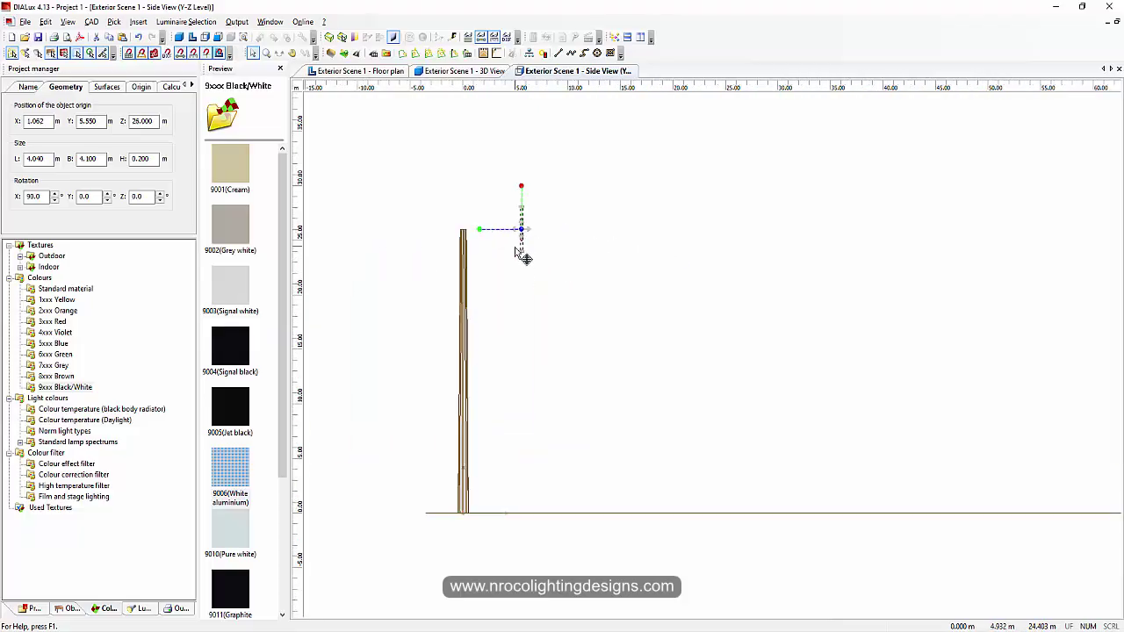
pyautogui.scroll(2, 436, 208)
pyautogui.scroll(-2, 411, 117)
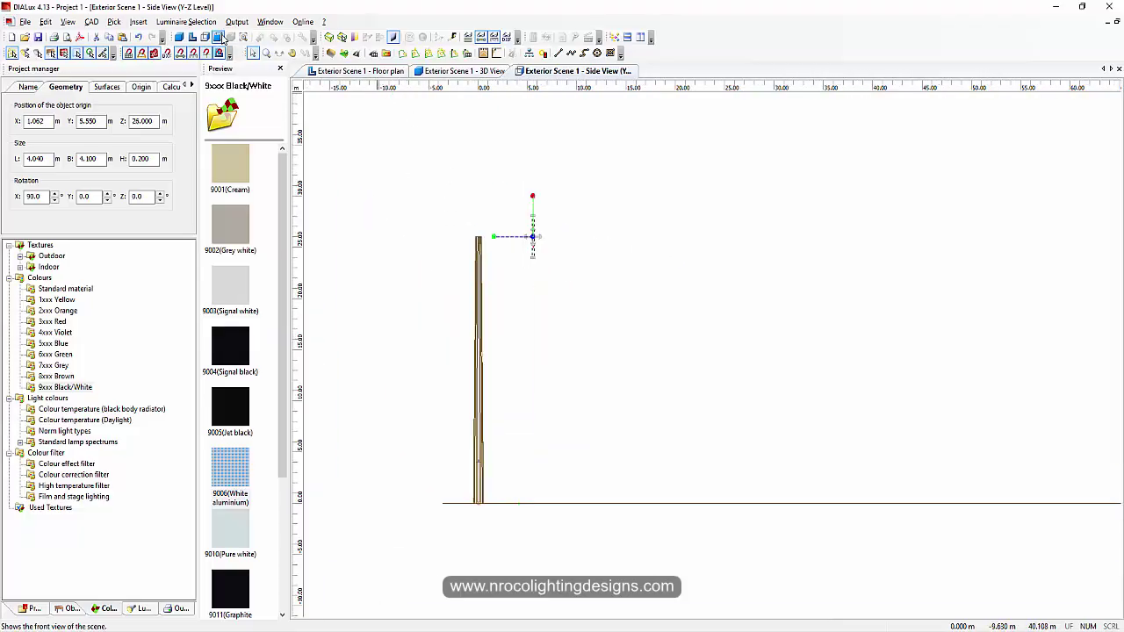
# In the front X-Z view, move the headframe onto the pole top, with its origin at X 0.122 m and Z 28.050 m
pyautogui.click(218, 37)
pyautogui.scroll(4, 392, 216)
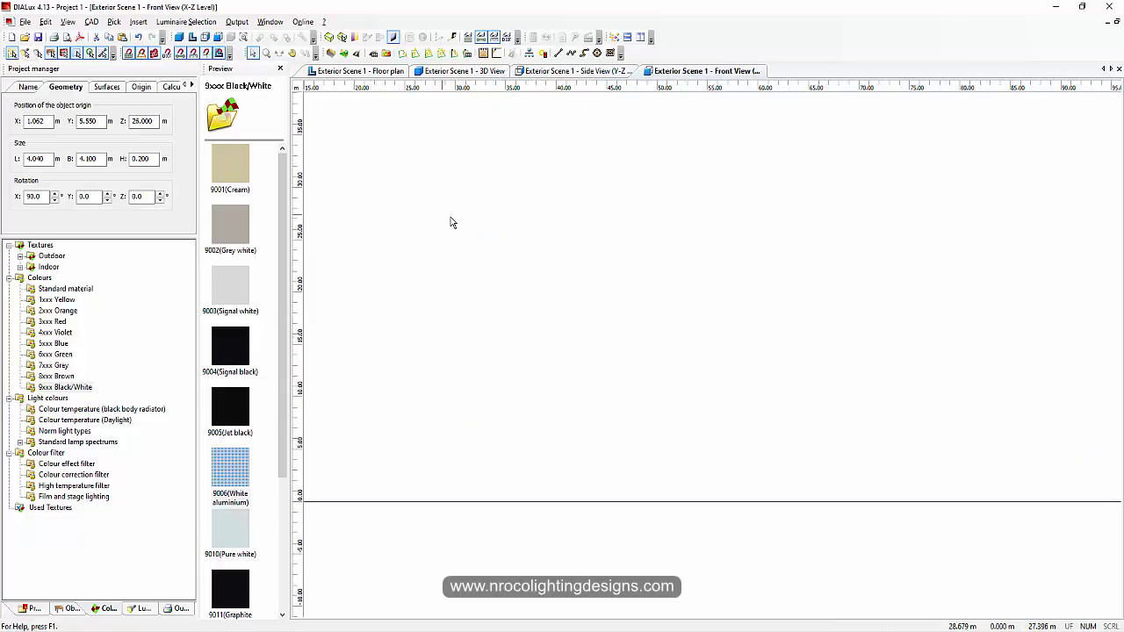
pyautogui.moveTo(451, 223); pyautogui.dragTo(835, 343, button='middle')
pyautogui.scroll(4, 800, 251)
pyautogui.scroll(4, 791, 189)
pyautogui.scroll(-4, 798, 169)
pyautogui.scroll(4, 788, 192)
pyautogui.scroll(-5, 841, 300)
pyautogui.scroll(2, 836, 344)
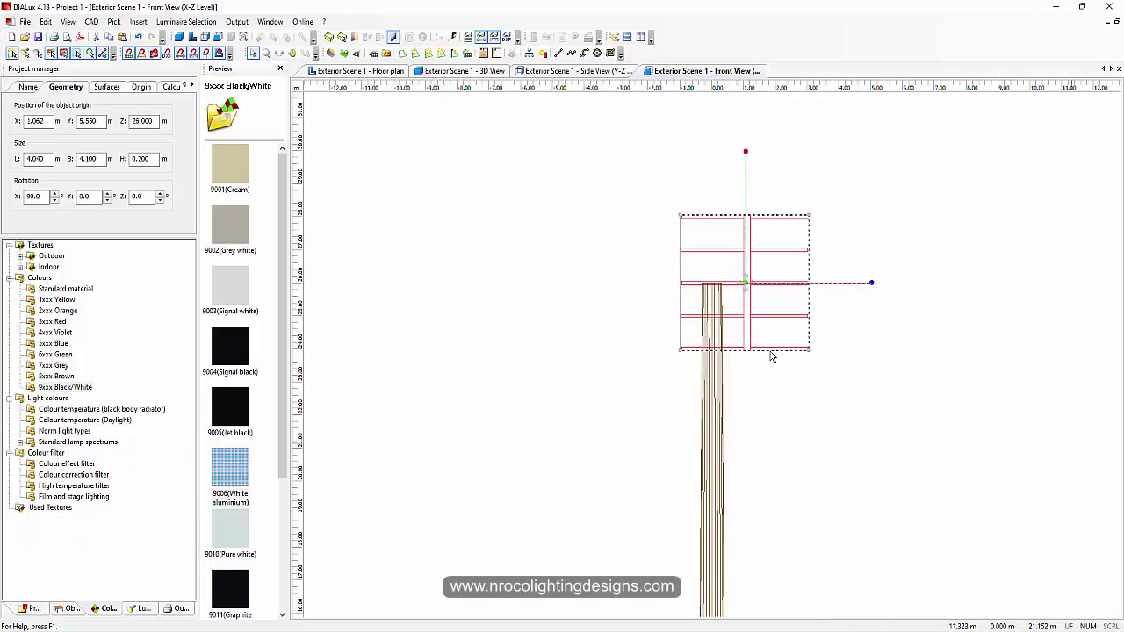
pyautogui.moveTo(813, 361); pyautogui.dragTo(778, 286)
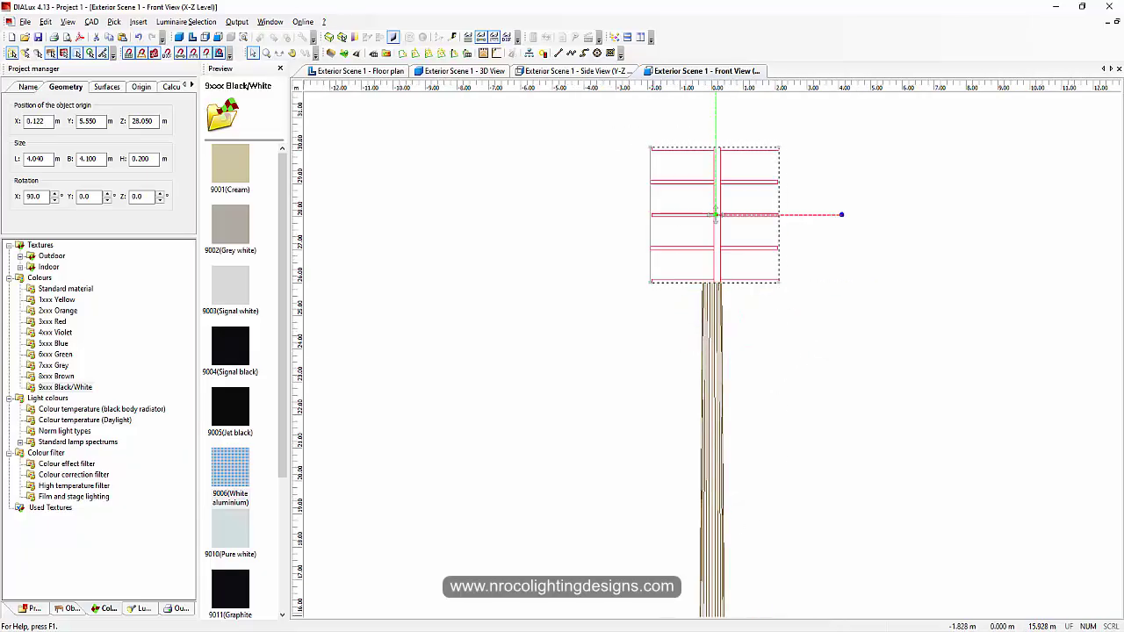
# Switch to the reference pictures and study the headframe's tilt and dimensions in the high mast 5 and high mast 6 drawings
pyautogui.hotkey('alt', 'Tab')
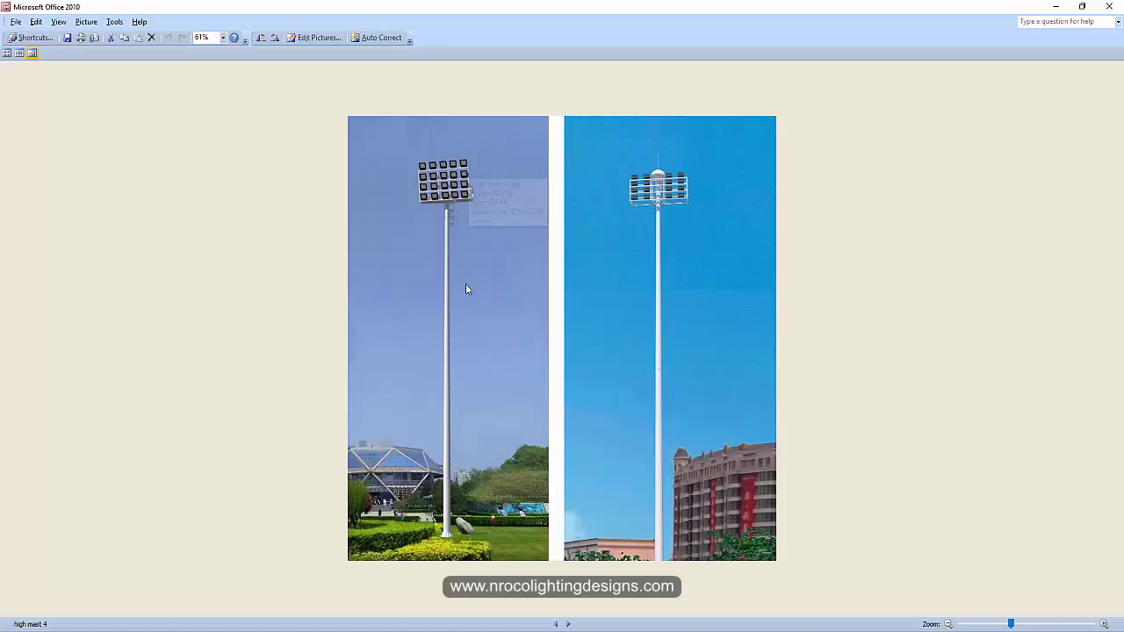
pyautogui.click(568, 624)
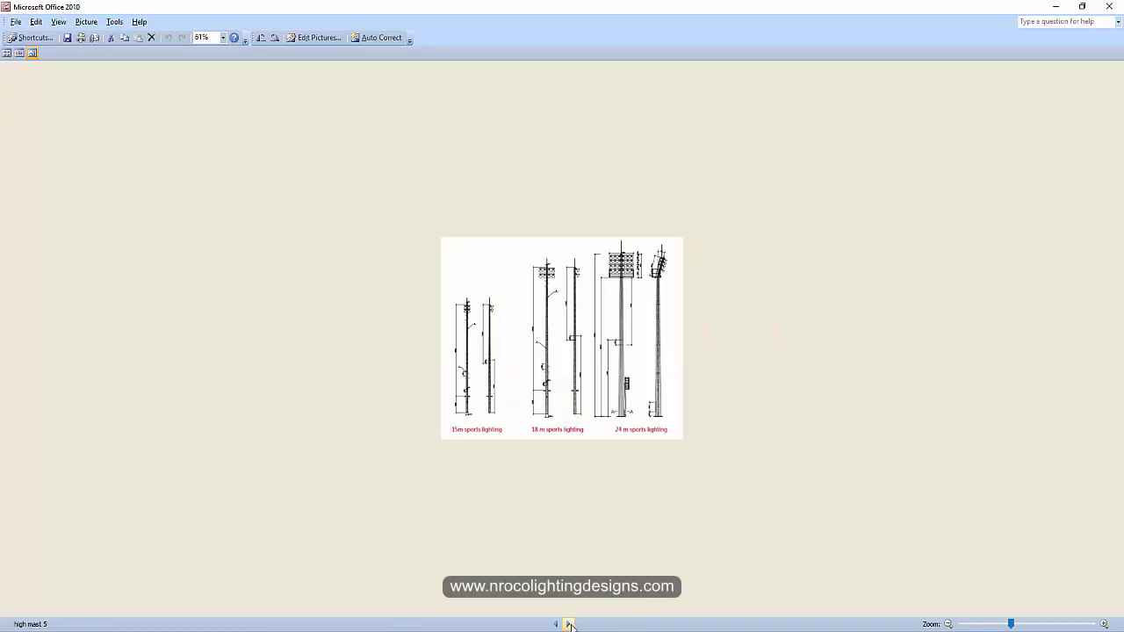
pyautogui.click(568, 624)
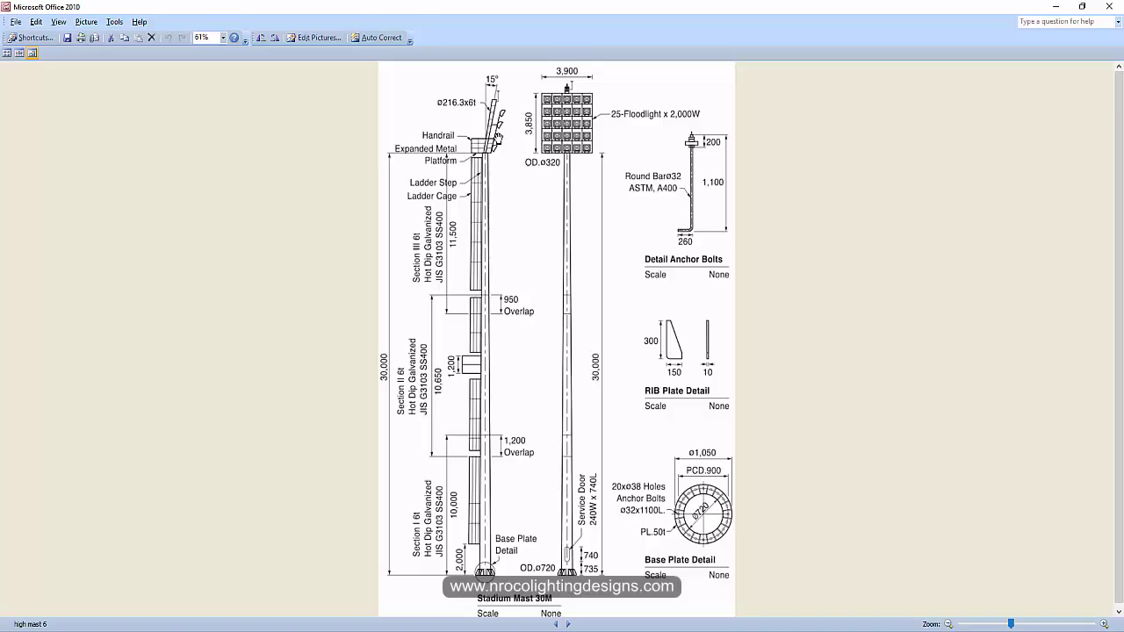
# Back in DIALux, centre the headframe over the pole in the floor plan, with its origin at X 0 and Y 0 m
pyautogui.hotkey('alt', 'Tab')
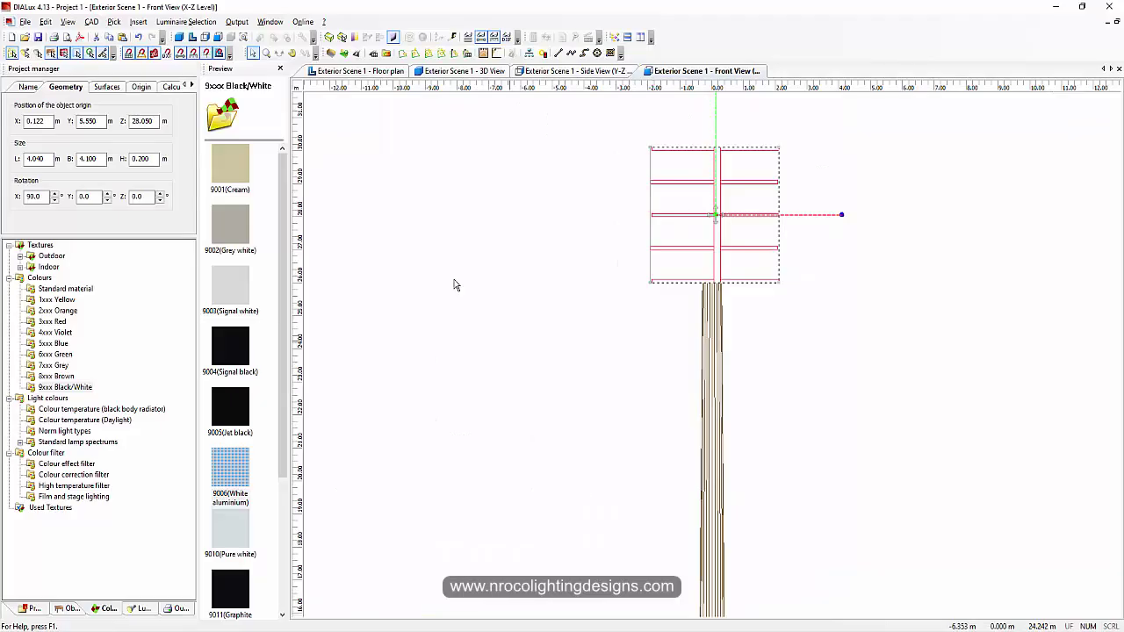
pyautogui.scroll(1, 719, 215)
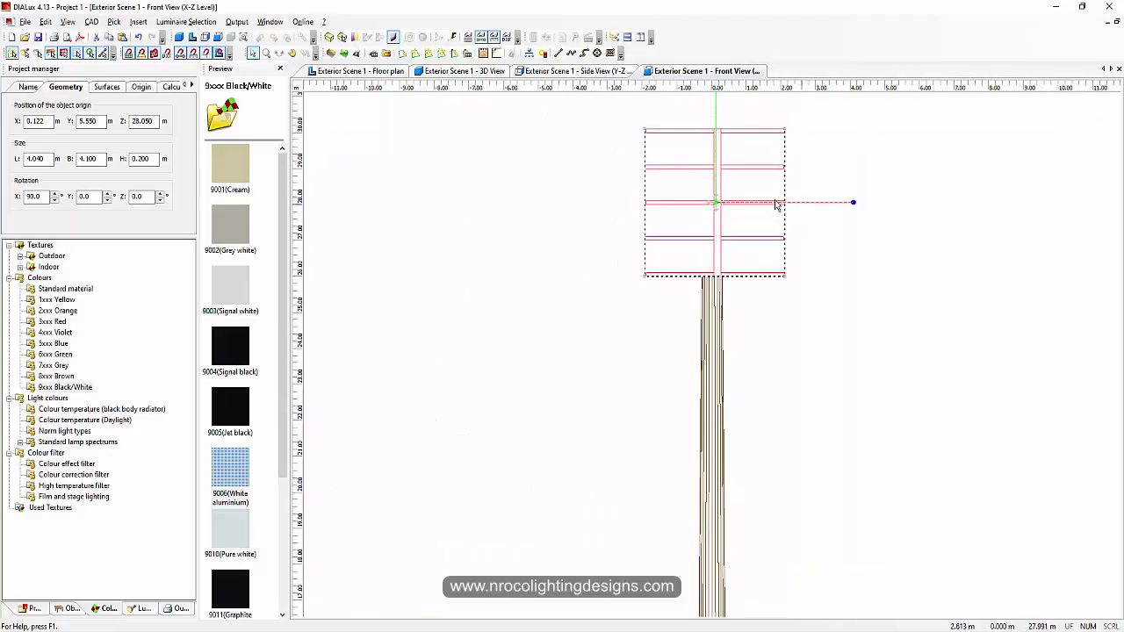
pyautogui.moveTo(717, 203); pyautogui.dragTo(715, 201)
pyautogui.click(372, 71)
pyautogui.scroll(2, 636, 419)
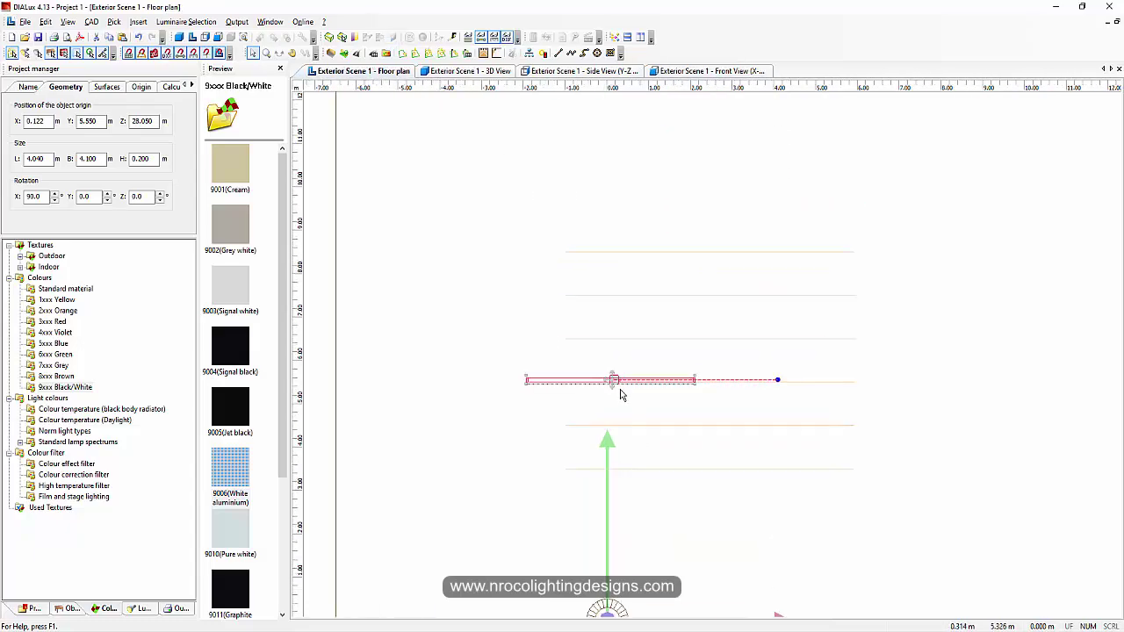
pyautogui.scroll(-2, 622, 386)
pyautogui.moveTo(630, 375); pyautogui.dragTo(629, 565)
# Check the headframe's alignment with the pole in the side and front views and by rotating the 3D view
pyautogui.click(438, 72)
pyautogui.click(572, 72)
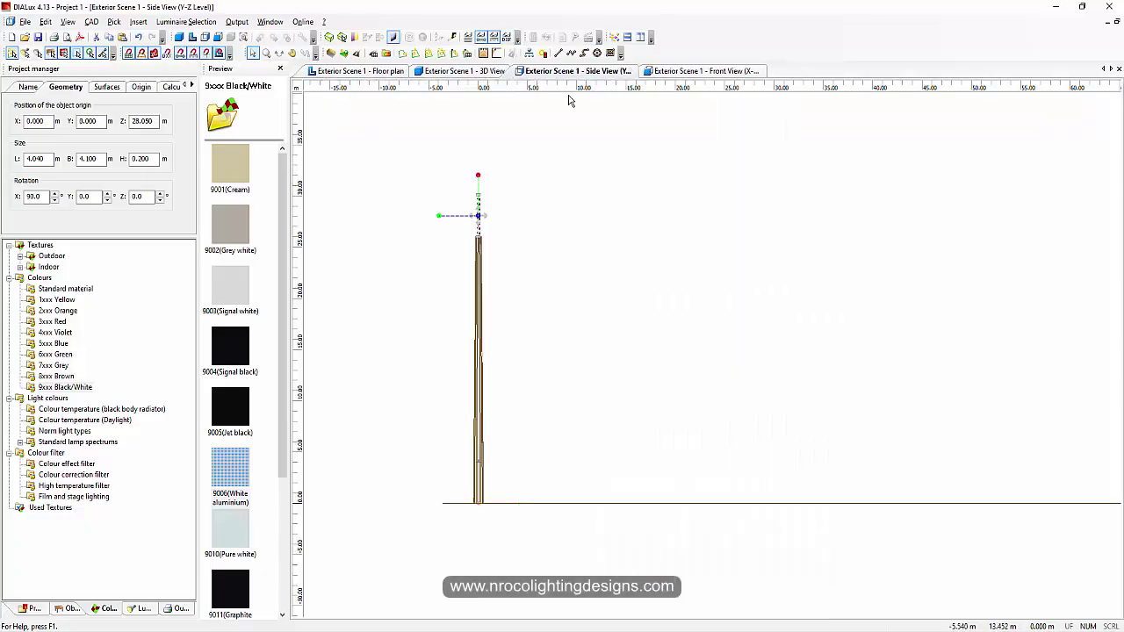
pyautogui.click(663, 71)
pyautogui.scroll(-2, 607, 143)
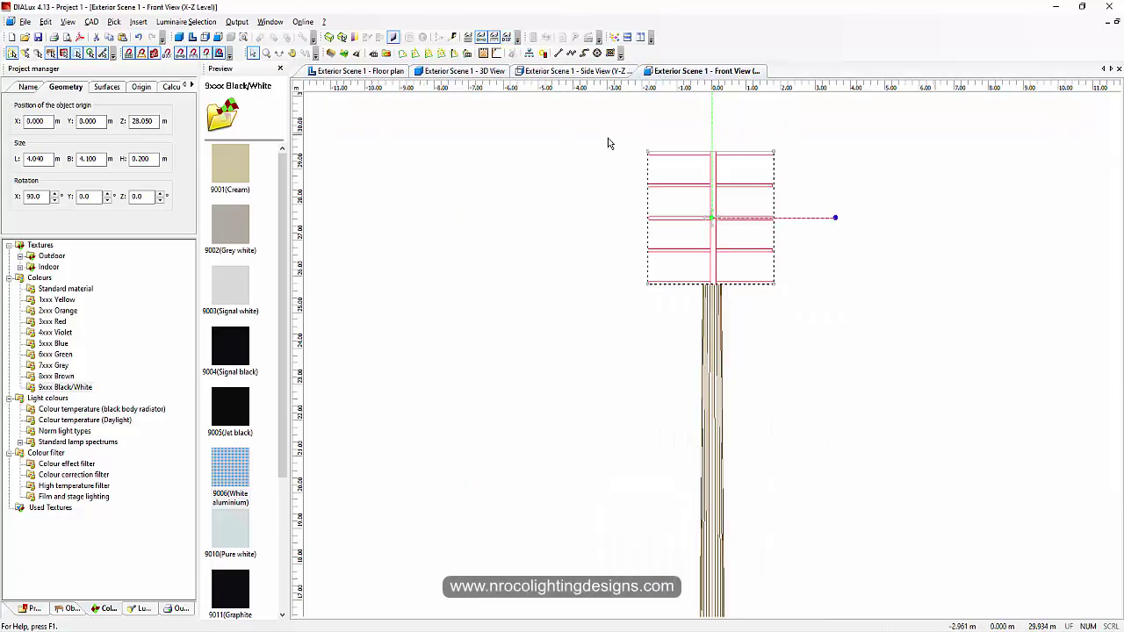
pyautogui.click(457, 72)
pyautogui.scroll(-3, 519, 198)
pyautogui.click(838, 389)
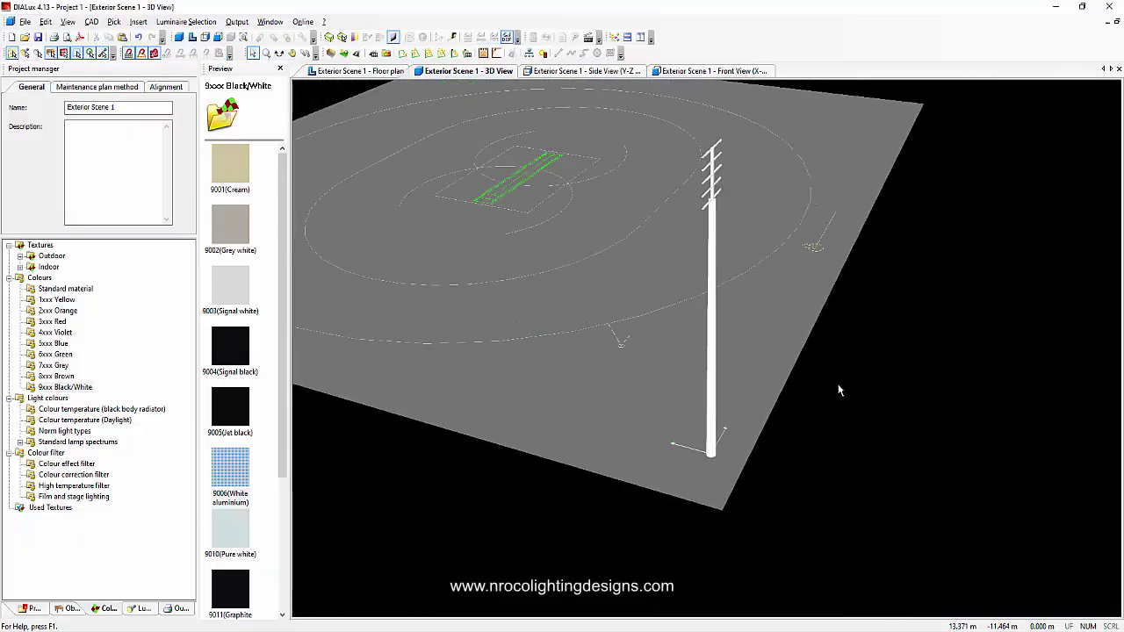
pyautogui.click(281, 53)
pyautogui.moveTo(362, 142); pyautogui.dragTo(409, 268)
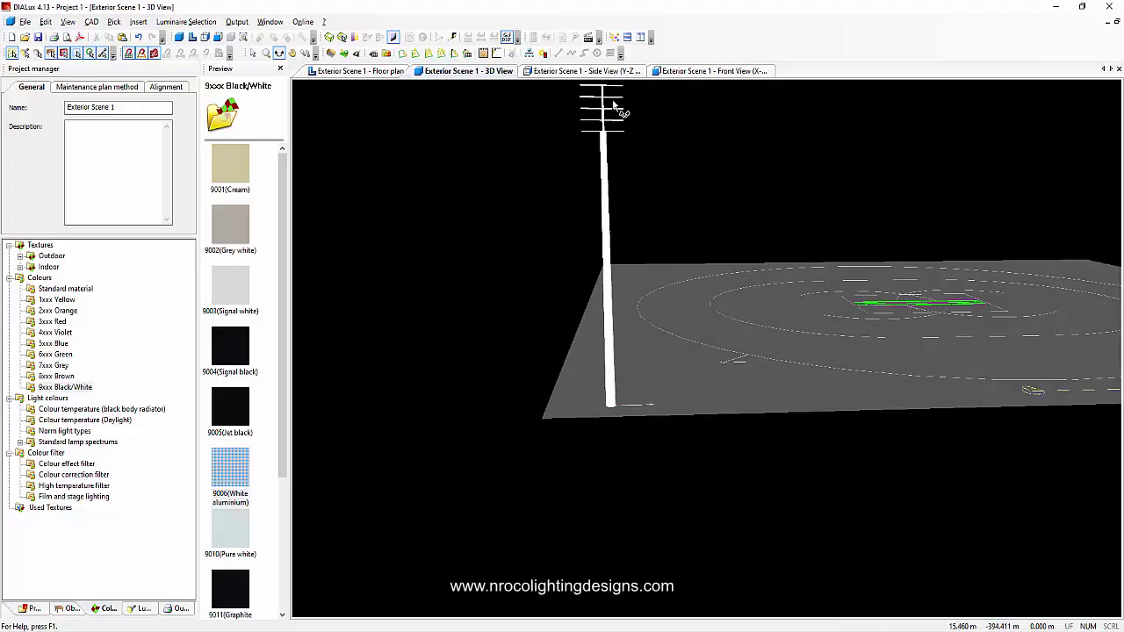
# In the Y-Z side view, tilt the headframe by setting its rotation about the X axis to 75°
pyautogui.click(540, 73)
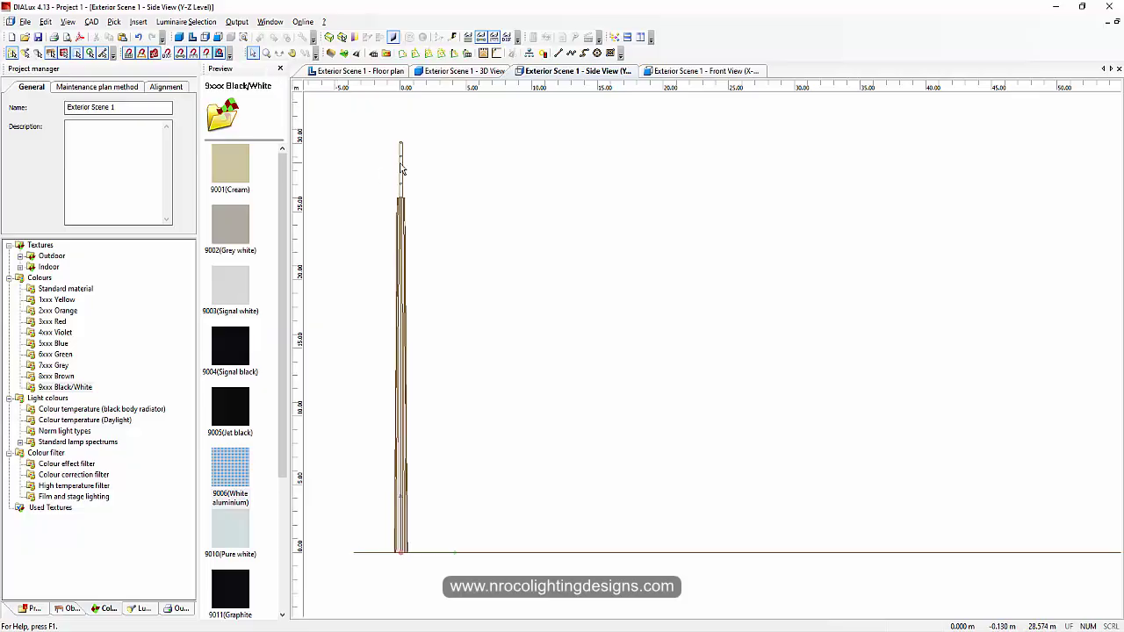
pyautogui.click(401, 169)
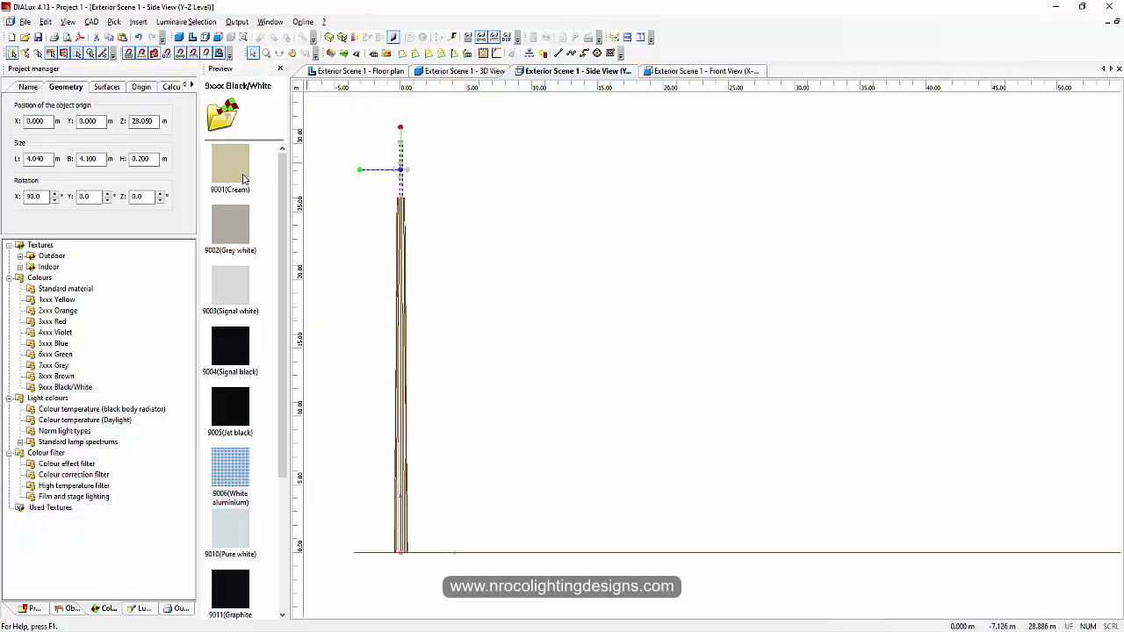
pyautogui.moveTo(389, 146); pyautogui.dragTo(518, 241, button='middle')
pyautogui.scroll(2, 452, 256)
pyautogui.moveTo(582, 215); pyautogui.dragTo(808, 322, button='middle')
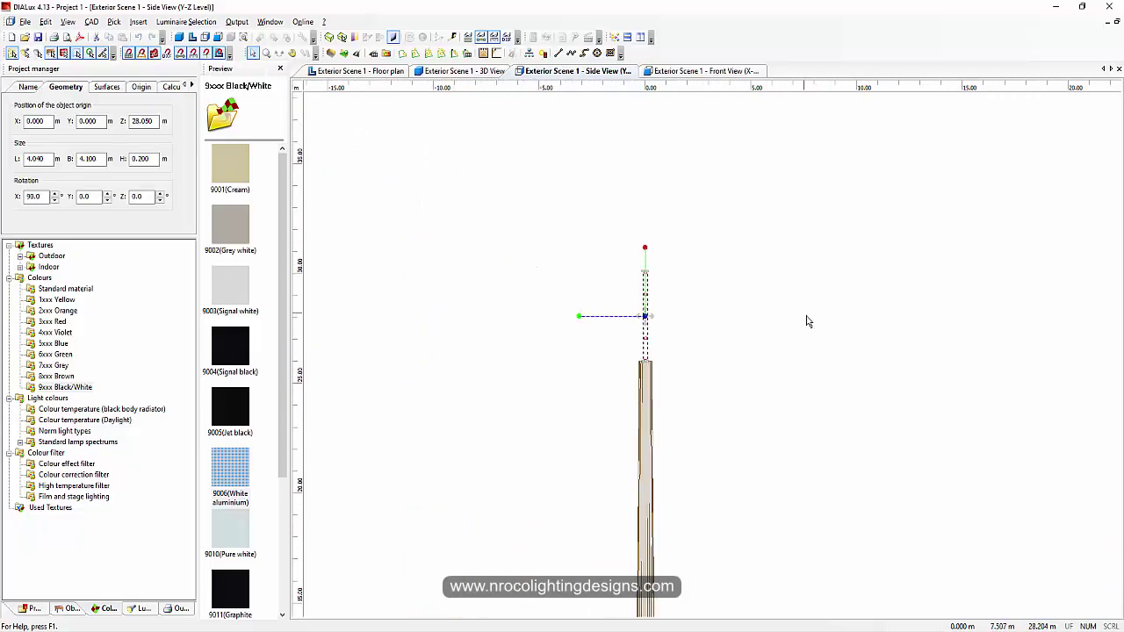
pyautogui.scroll(1, 545, 305)
pyautogui.scroll(1, 524, 306)
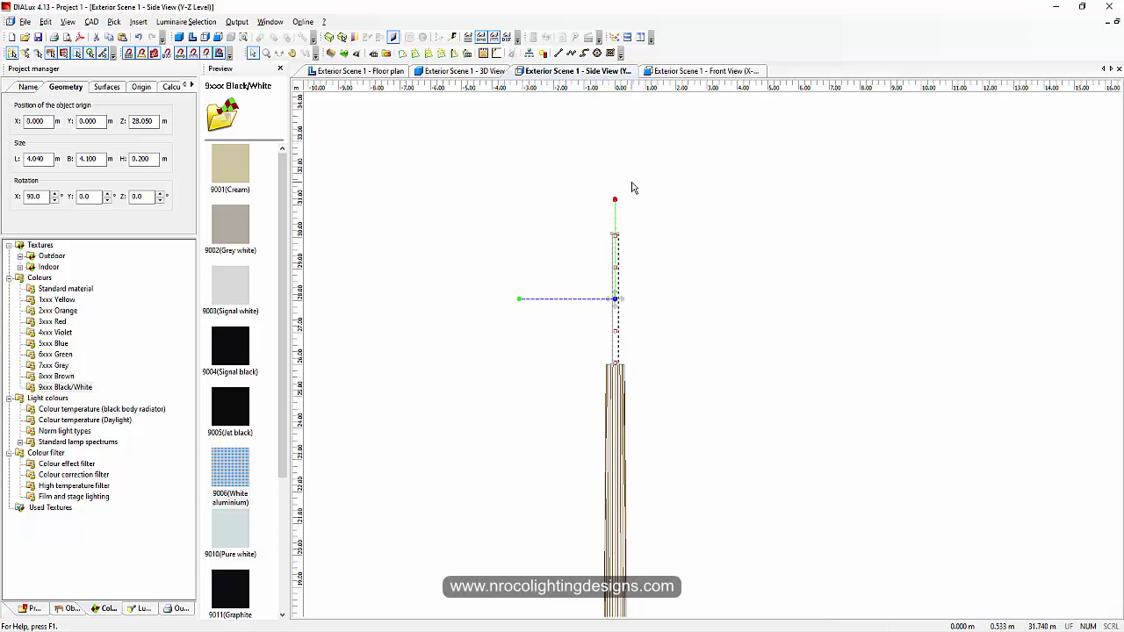
pyautogui.moveTo(617, 205); pyautogui.dragTo(631, 213)
pyautogui.click(35, 196)
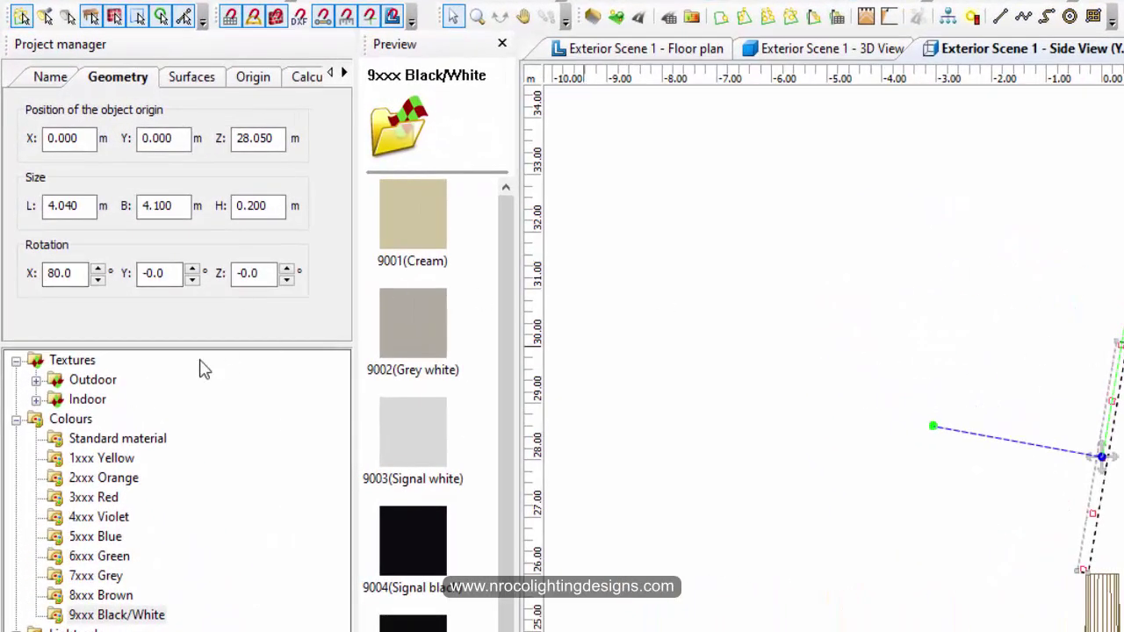
pyautogui.moveTo(78, 273); pyautogui.dragTo(65, 274)
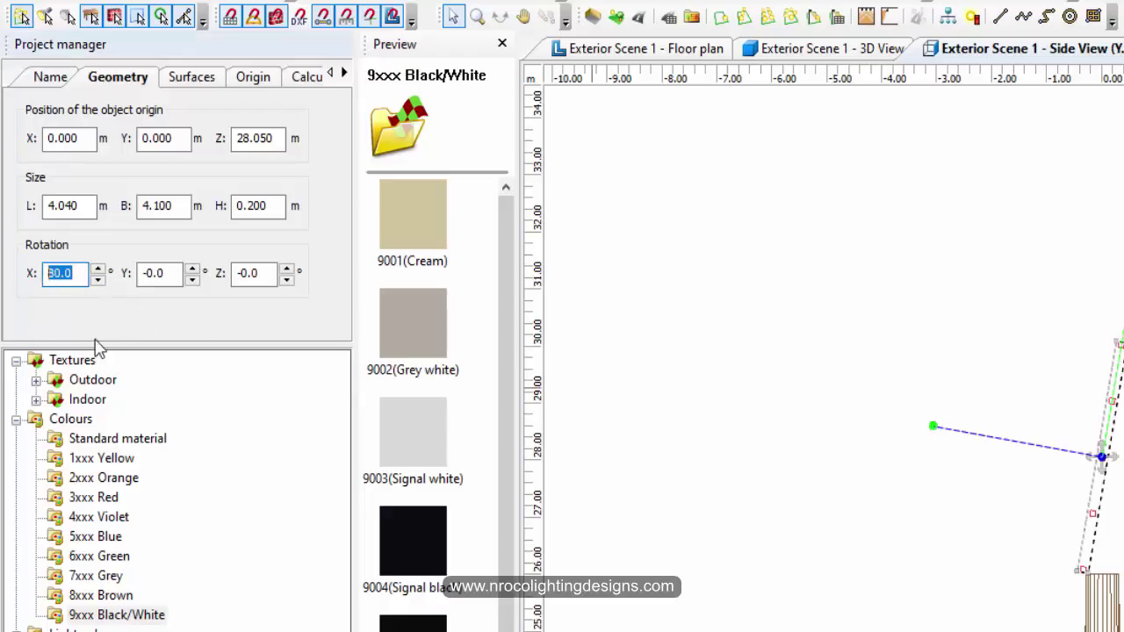
pyautogui.press('Return')
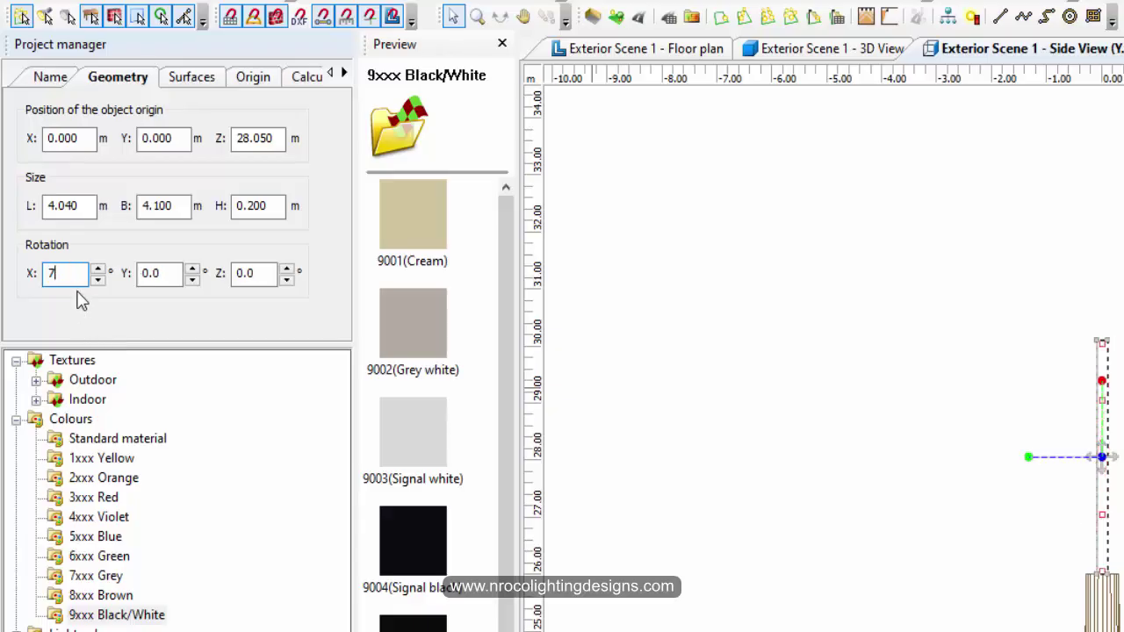
pyautogui.press('Return')
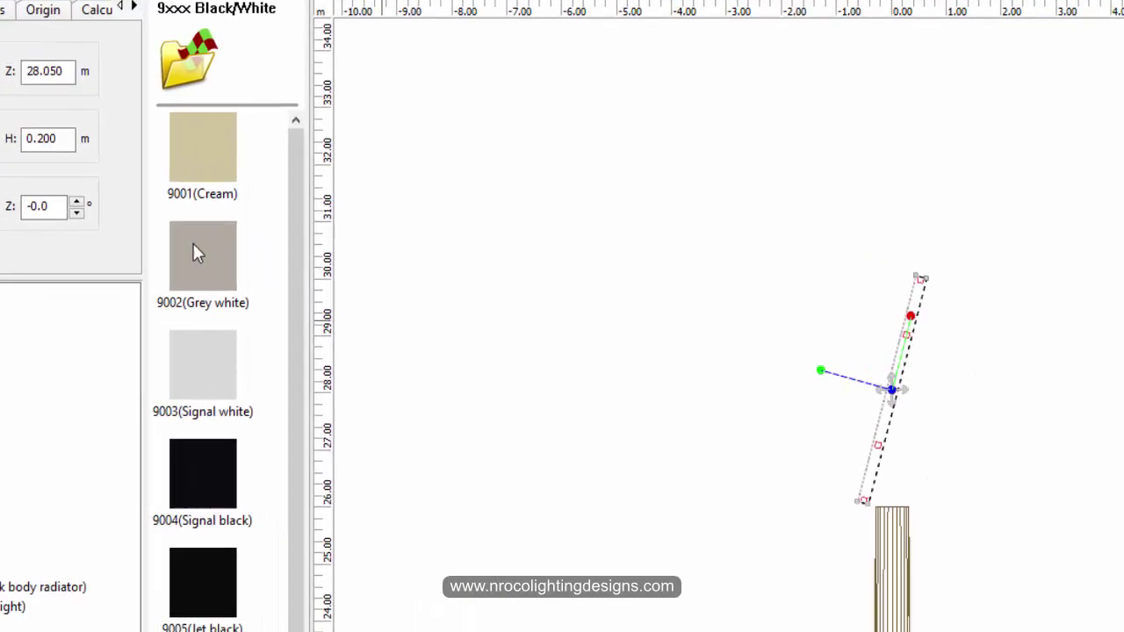
# Shift the tilted headframe to Y 0.743 m so its lower end meets the pole top, and compare it with the high mast 6 drawing
pyautogui.moveTo(656, 324)
pyautogui.mouseDown()
pyautogui.moveTo(693, 310)
pyautogui.moveTo(661, 304)
pyautogui.mouseUp()
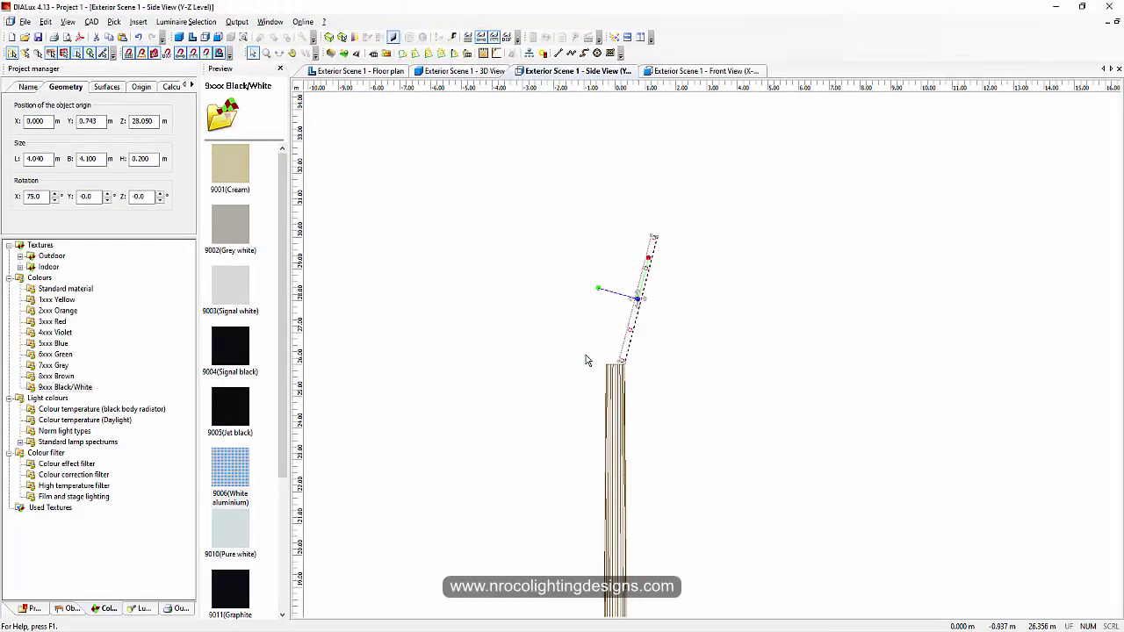
pyautogui.click(507, 406)
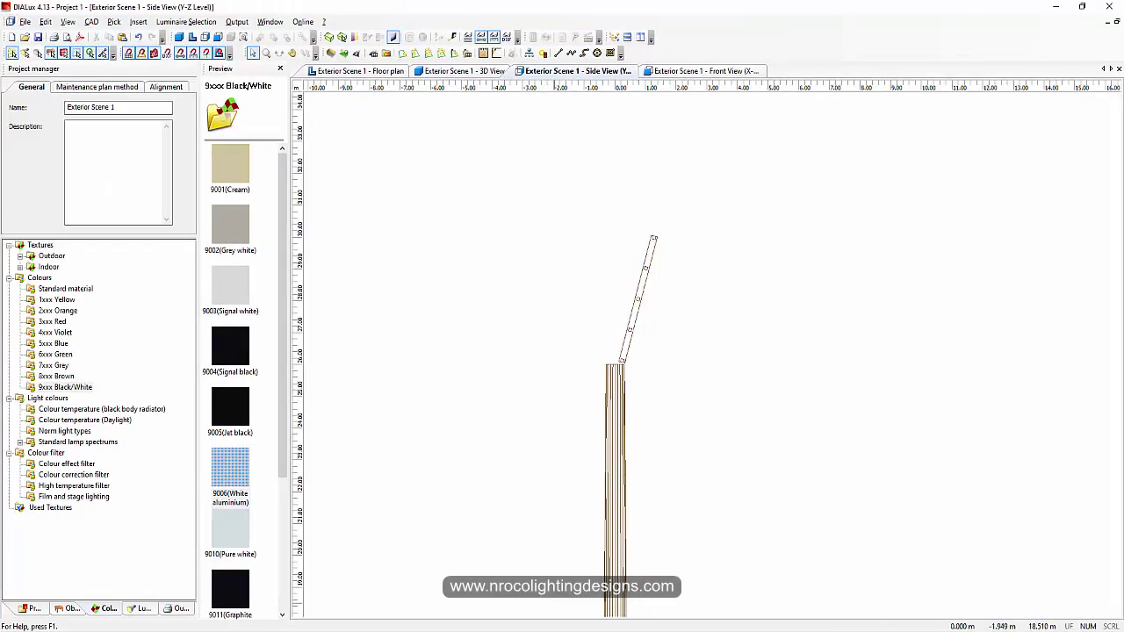
pyautogui.hotkey('alt', 'Tab')
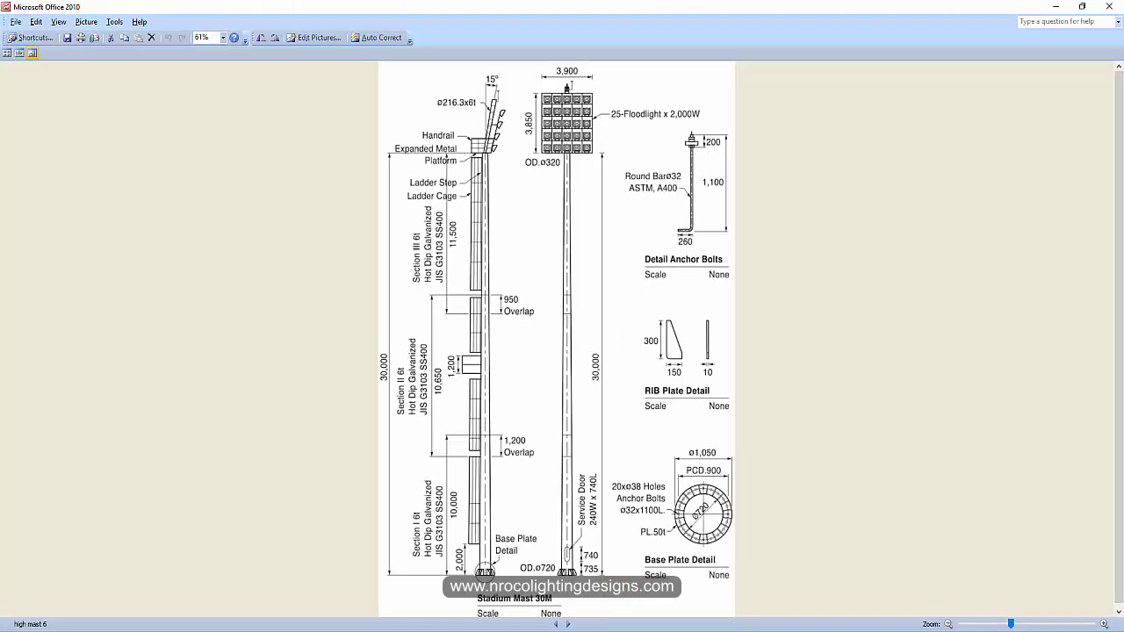
pyautogui.hotkey('alt', 'Tab')
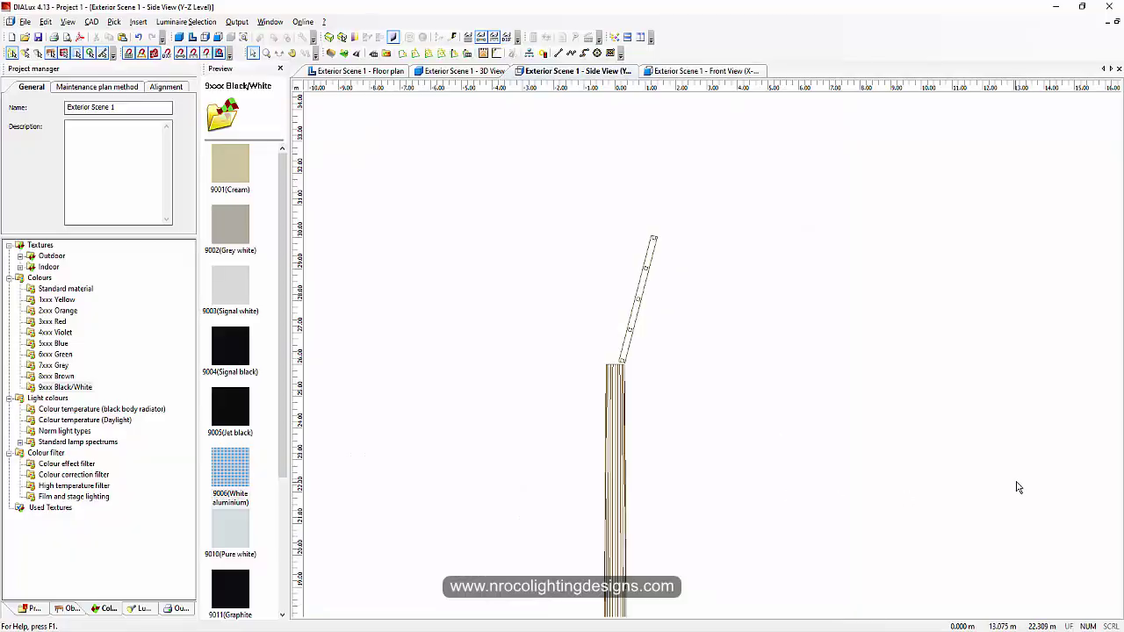
# Examine the joint between headframe and pole top in the side view, and inspect the tilted headframe from different angles in the 3D view
pyautogui.scroll(1, 651, 332)
pyautogui.rightClick(614, 282)
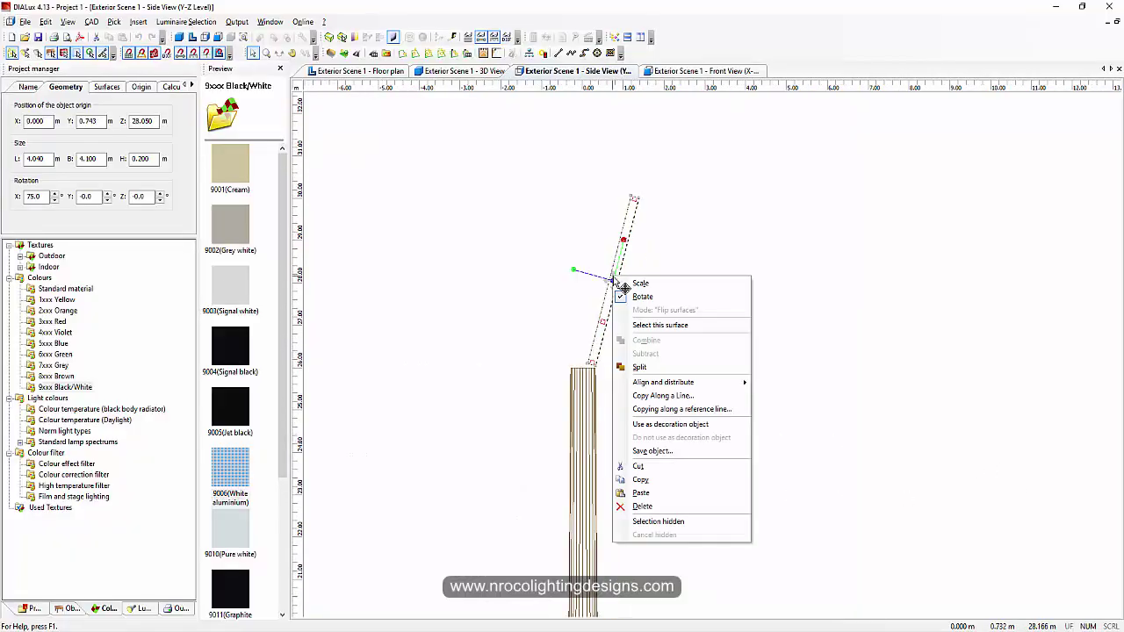
pyautogui.press('Escape')
pyautogui.scroll(2, 582, 321)
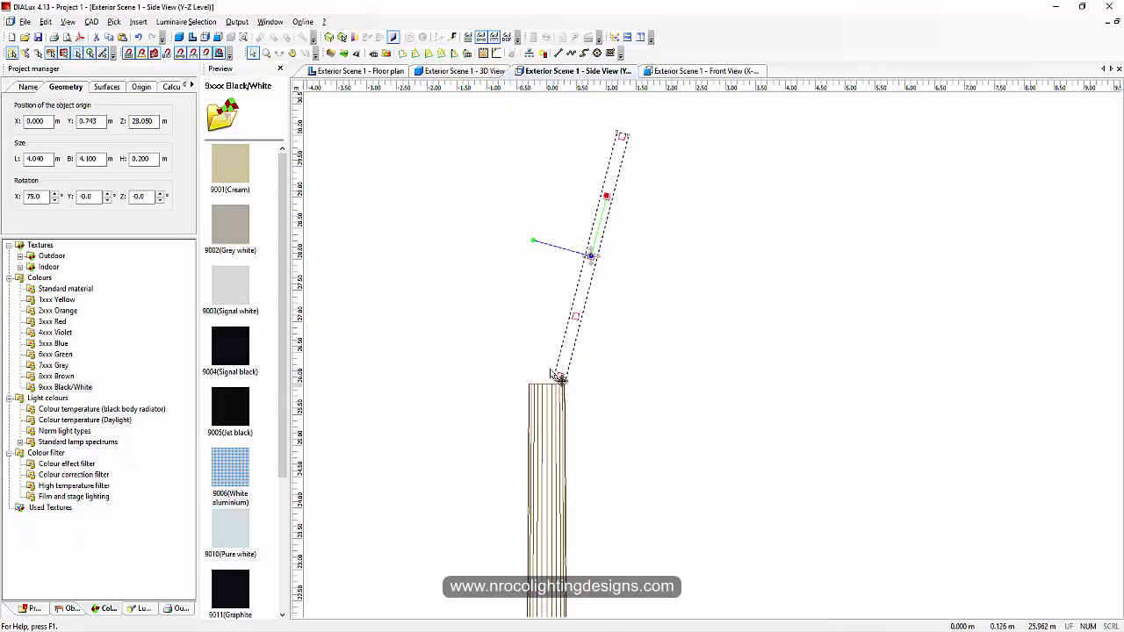
pyautogui.click(504, 311)
pyautogui.click(463, 71)
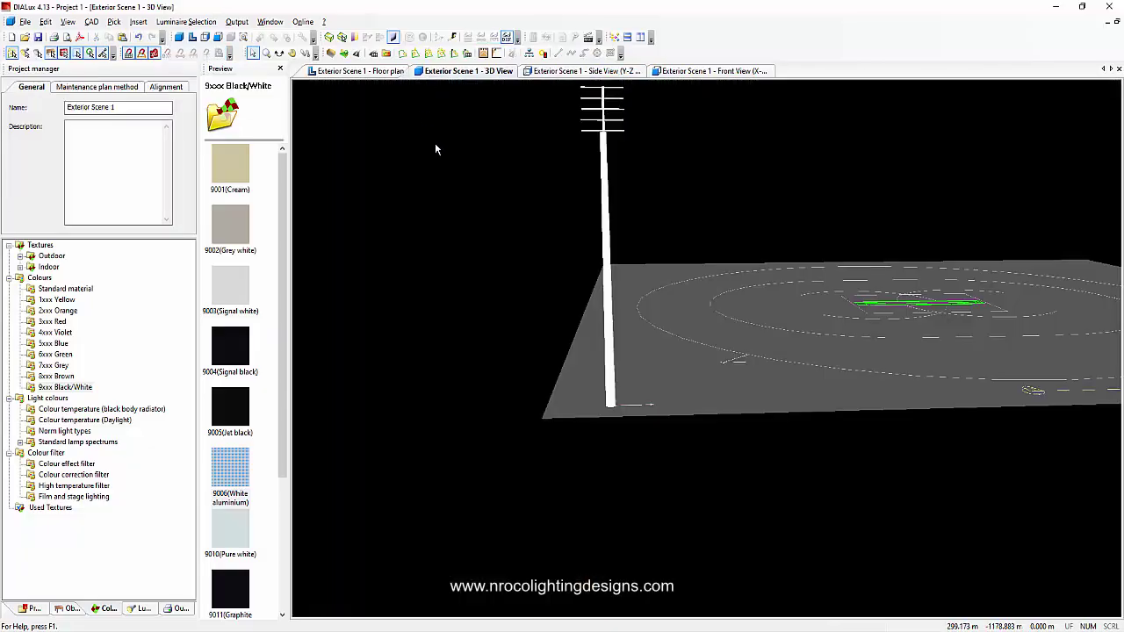
pyautogui.moveTo(436, 144); pyautogui.dragTo(495, 234, button='middle')
pyautogui.moveTo(462, 257); pyautogui.dragTo(517, 263)
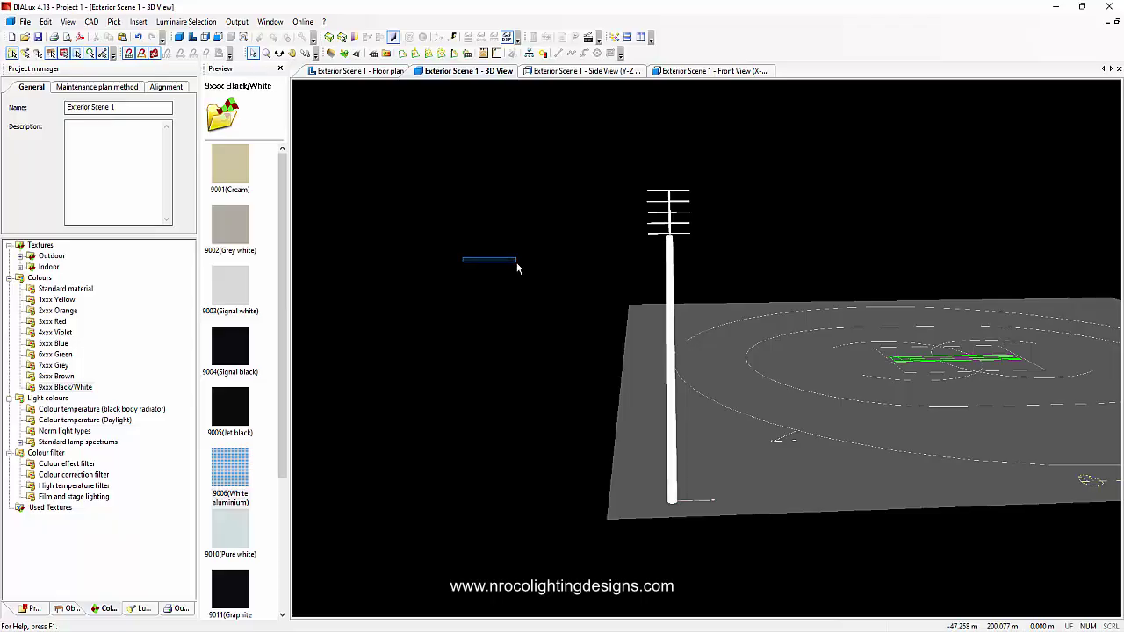
pyautogui.click(279, 55)
pyautogui.moveTo(404, 228); pyautogui.dragTo(391, 263)
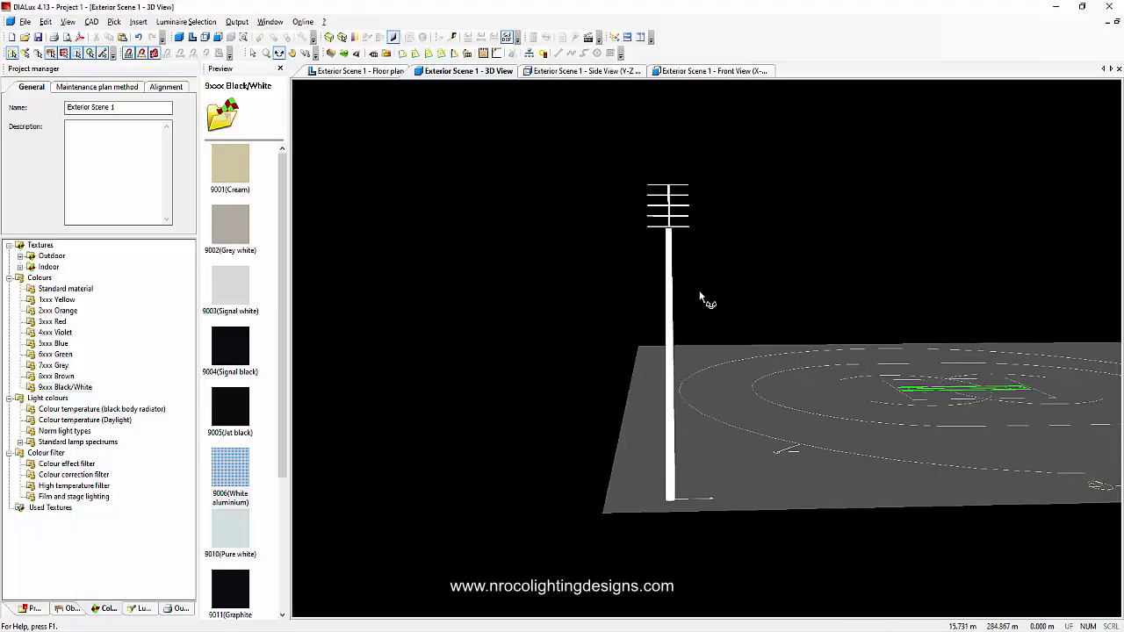
# In the Y-Z side view, lower the tilted headframe onto the pole top by setting its Z position to 28.000 m
pyautogui.click(571, 74)
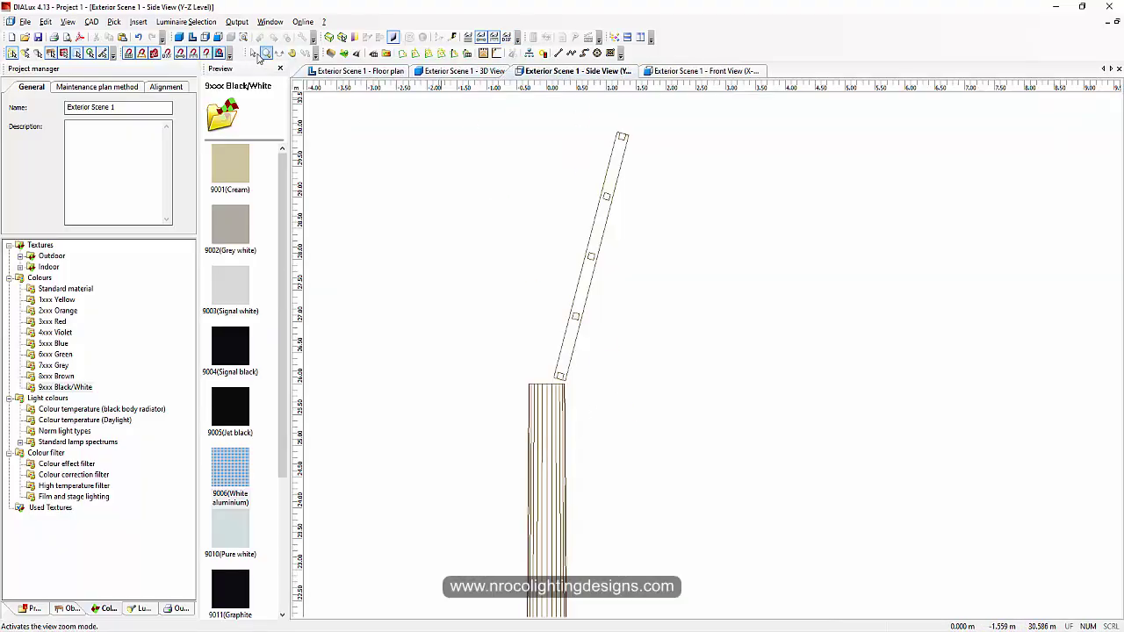
pyautogui.moveTo(600, 442); pyautogui.dragTo(483, 302)
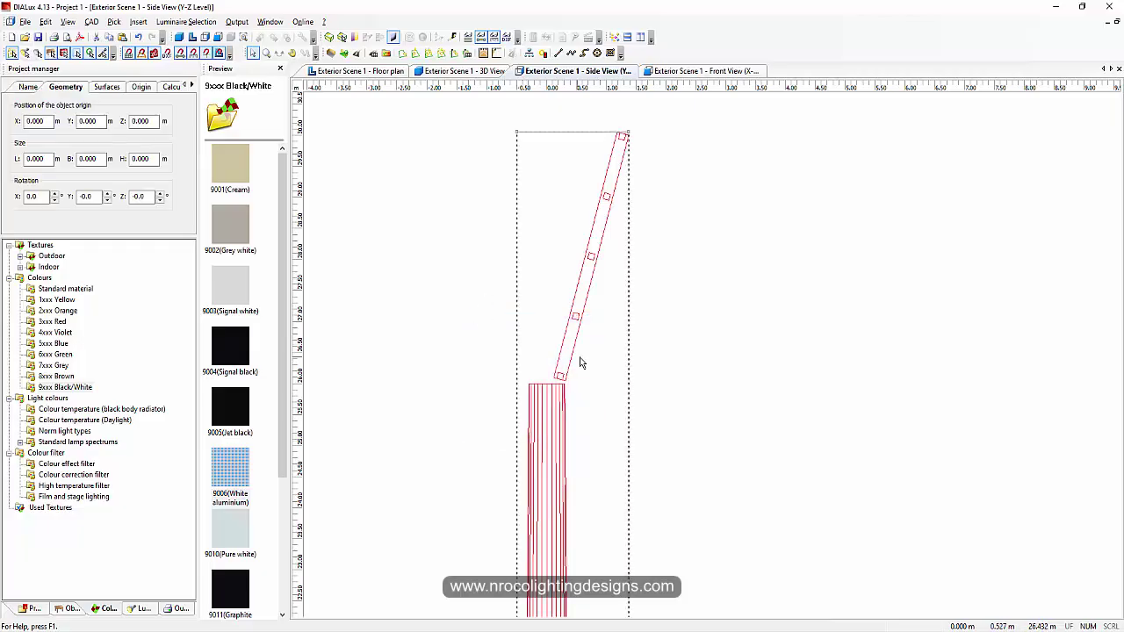
pyautogui.click(586, 279)
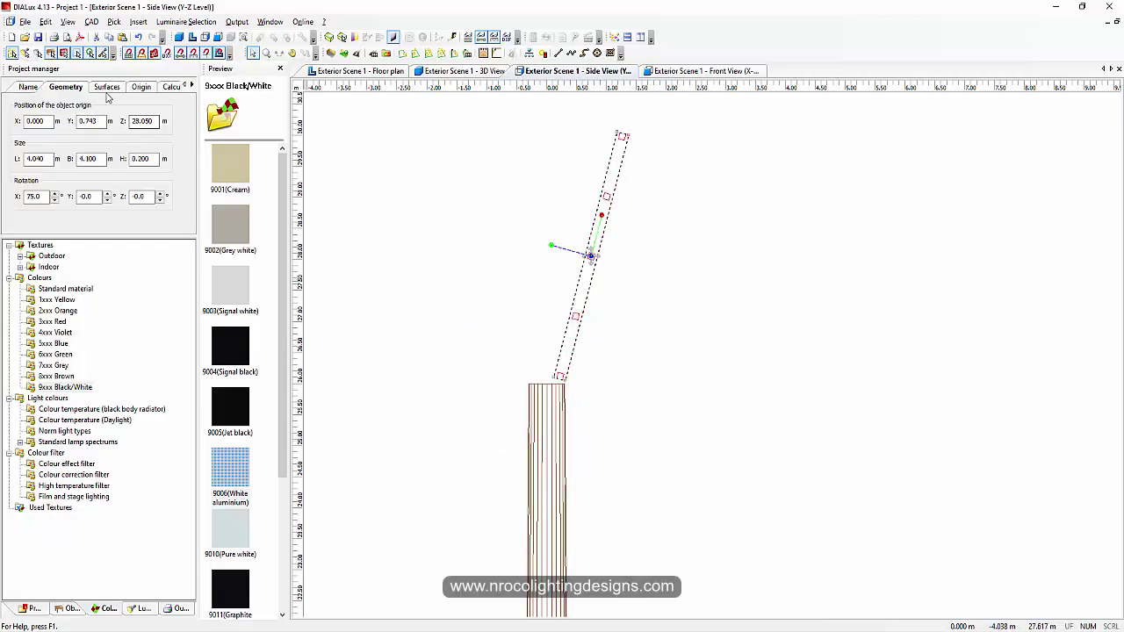
pyautogui.click(41, 92)
pyautogui.click(106, 91)
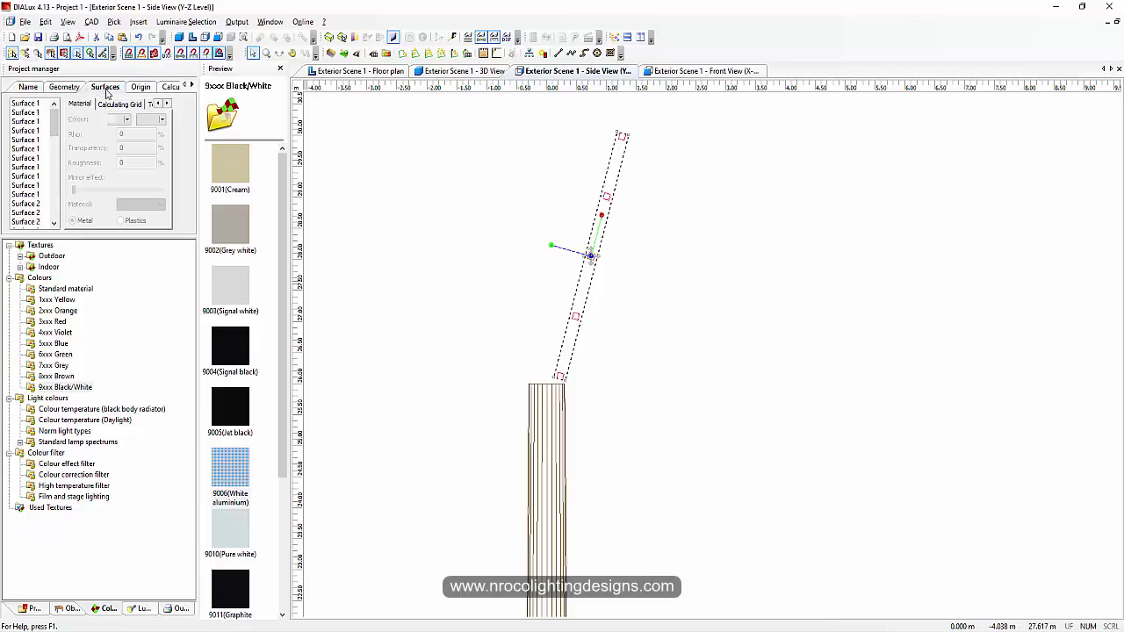
pyautogui.click(65, 93)
pyautogui.click(146, 121)
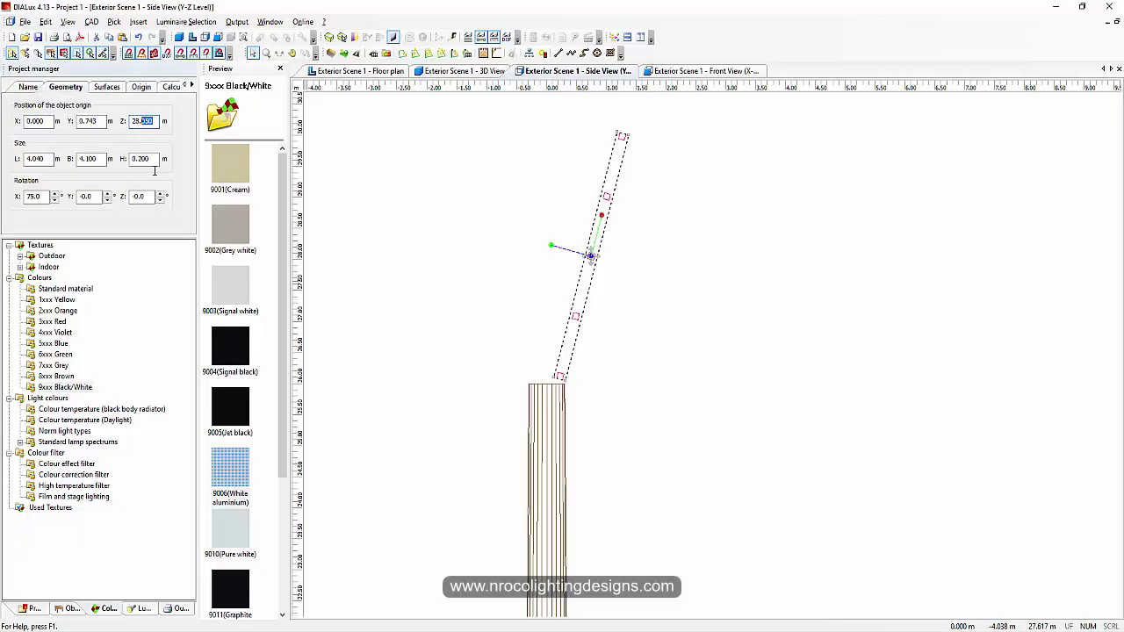
pyautogui.write('28.0')
pyautogui.press('Return')
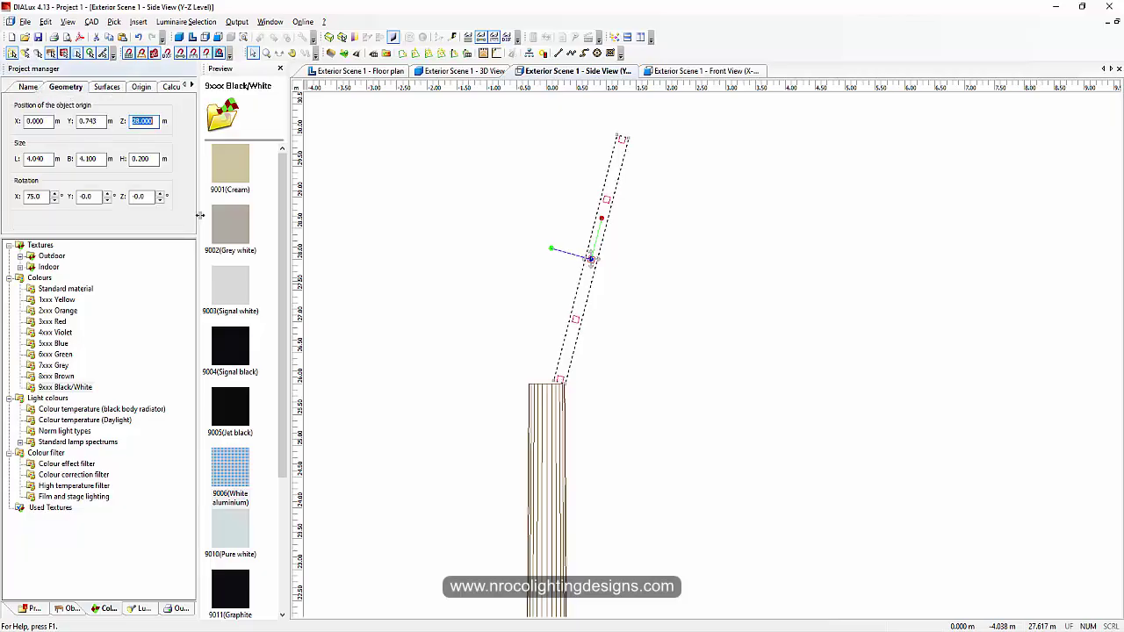
pyautogui.click(389, 259)
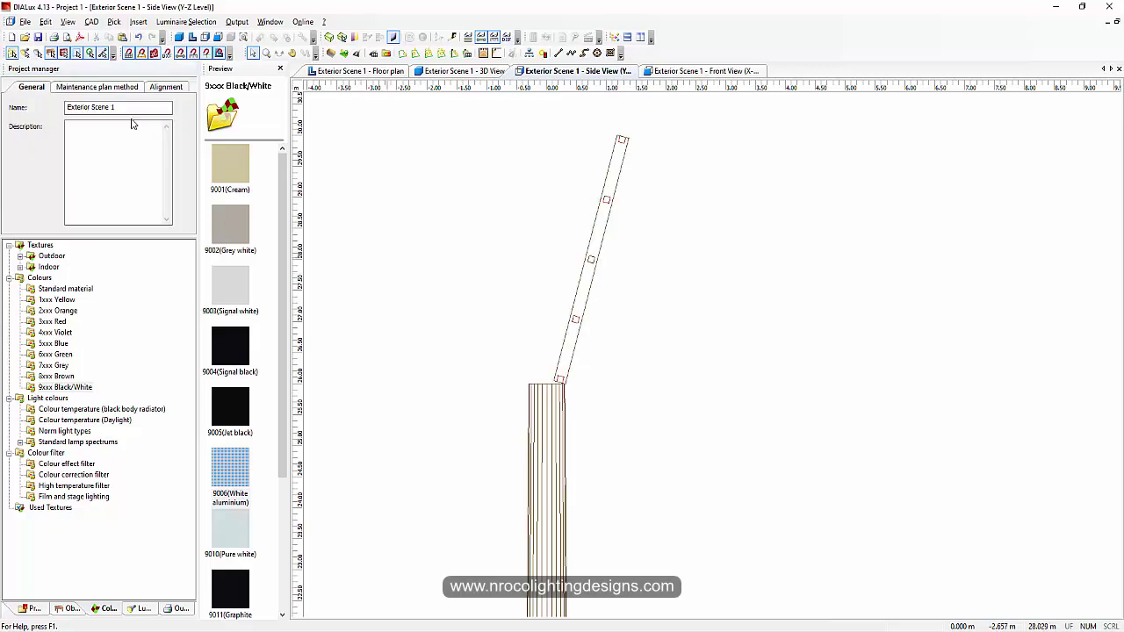
# Combine the pole and the tilted headframe into a single object and name it "Mast"
pyautogui.click(588, 298)
pyautogui.click(509, 310)
pyautogui.scroll(-3, 509, 310)
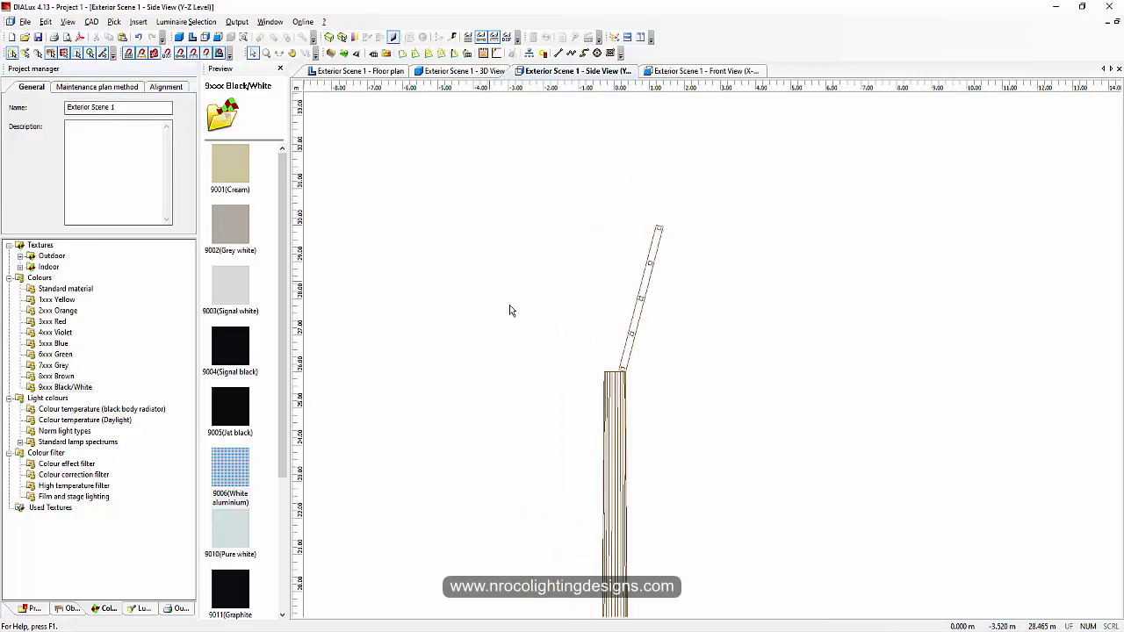
pyautogui.moveTo(673, 416); pyautogui.dragTo(530, 283)
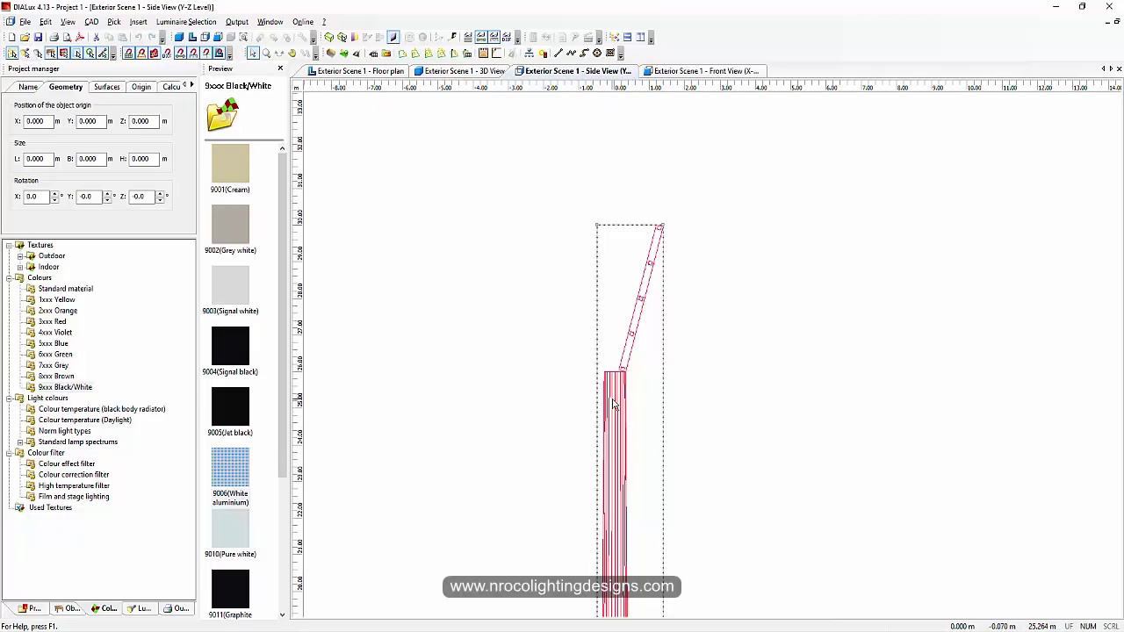
pyautogui.rightClick(615, 404)
pyautogui.click(648, 201)
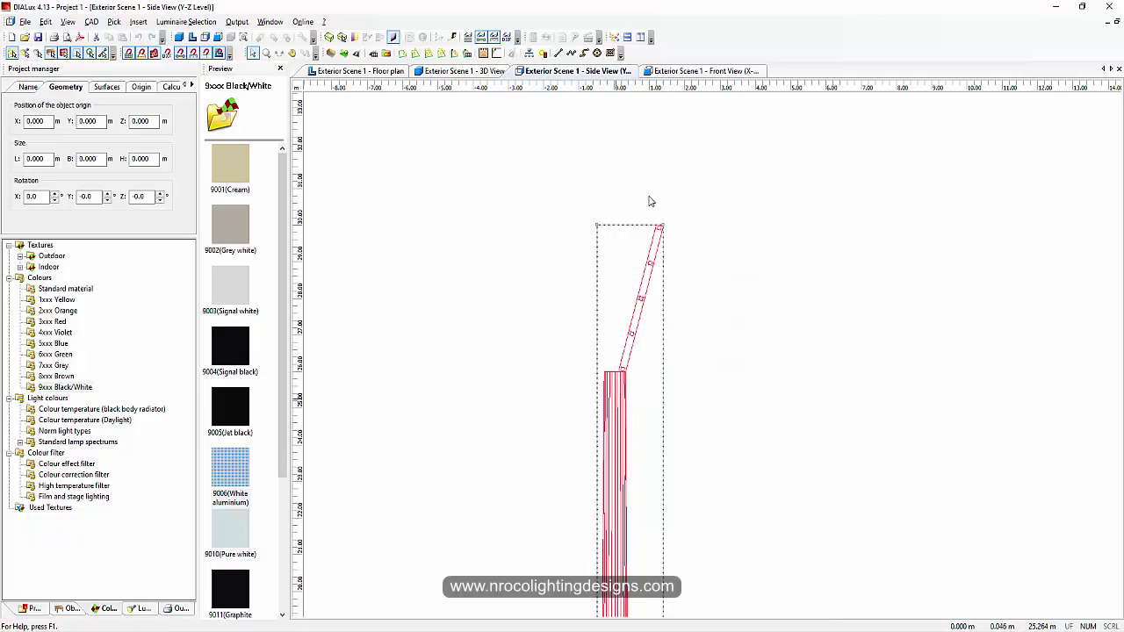
pyautogui.click(28, 88)
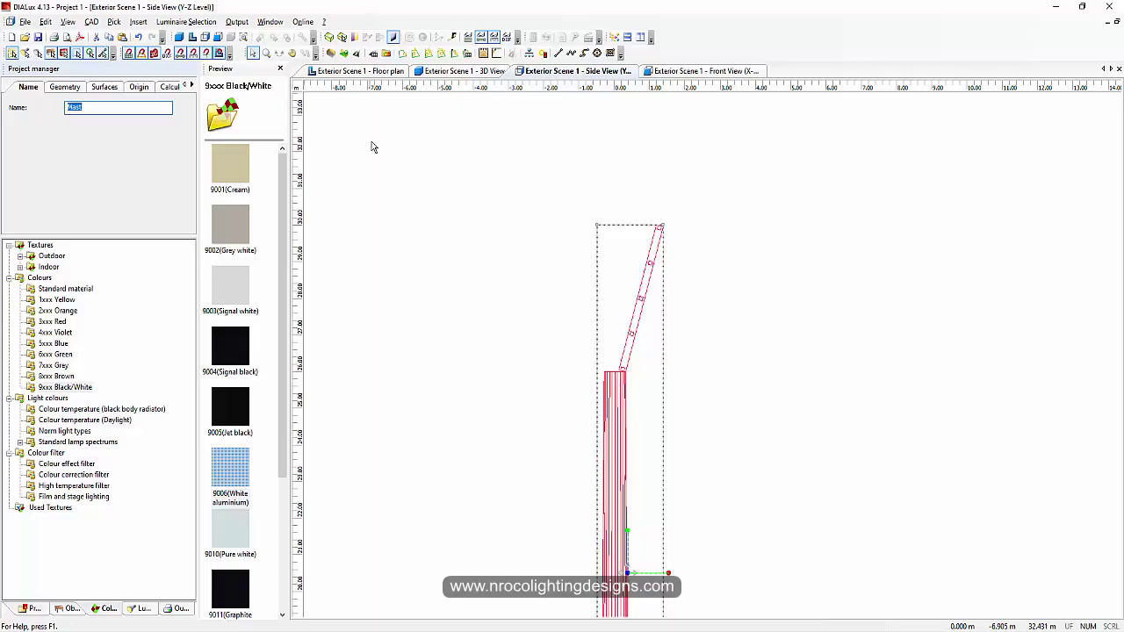
pyautogui.click(371, 147)
# Rotate the 3D view to inspect the combined mast and its tilted headframe against the playing field
pyautogui.click(427, 76)
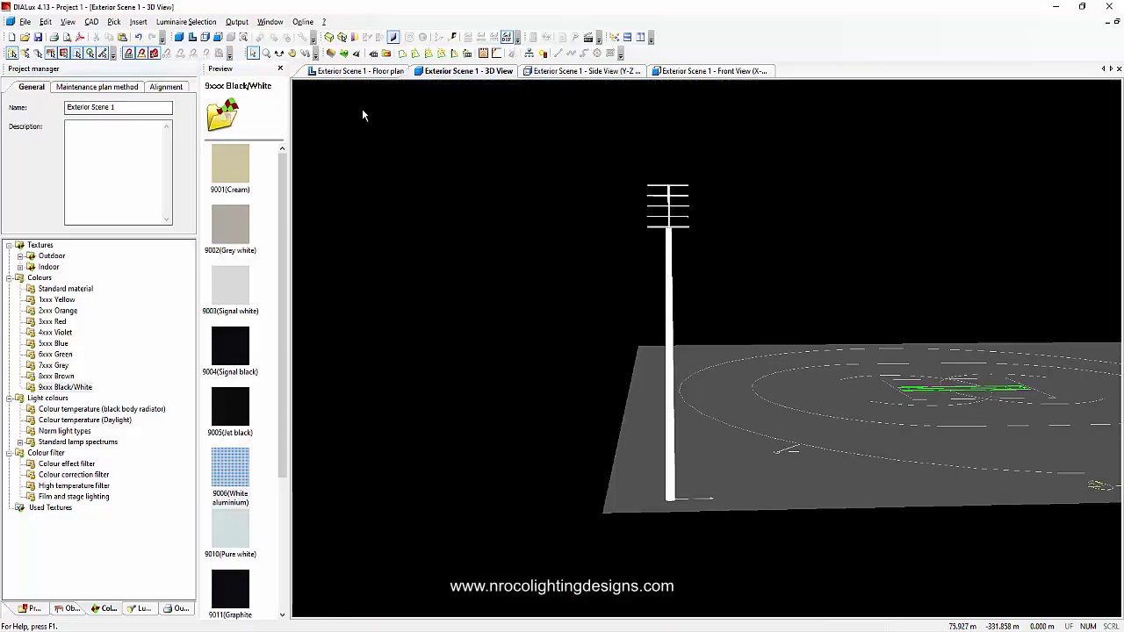
pyautogui.click(279, 53)
pyautogui.moveTo(474, 263); pyautogui.dragTo(650, 270)
pyautogui.moveTo(559, 266); pyautogui.dragTo(614, 293)
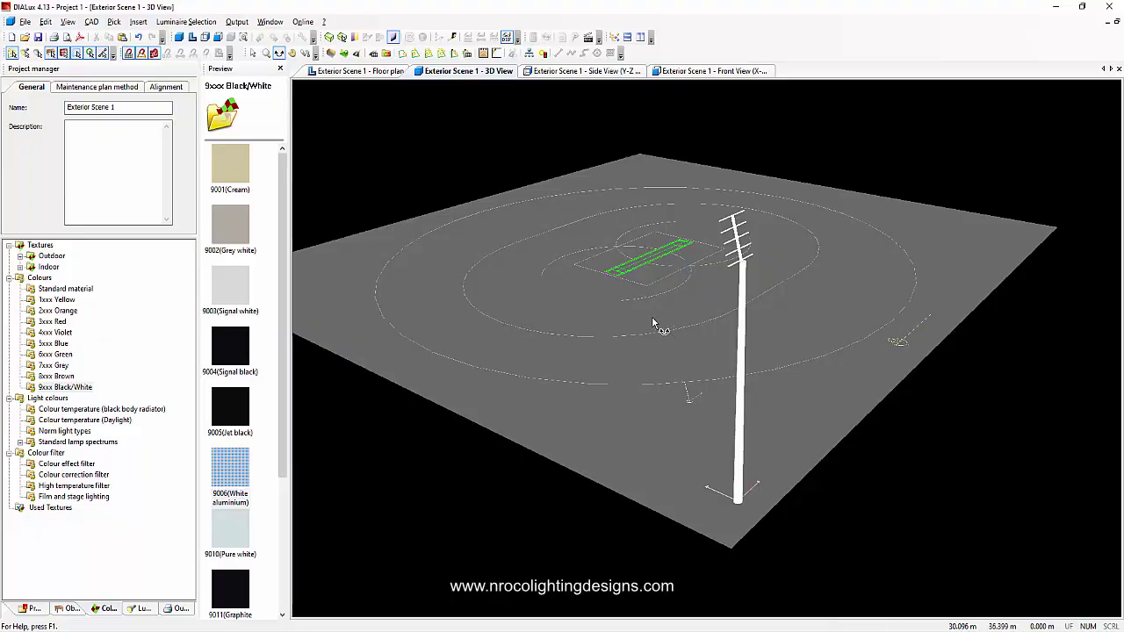
# Start a floodlight arrangement in the floor plan with the THORN Lighting ALGS 336L85-730 WBLV G21 ALTIS LED 2 bricks luminaire
pyautogui.click(364, 70)
pyautogui.scroll(-9, 441, 208)
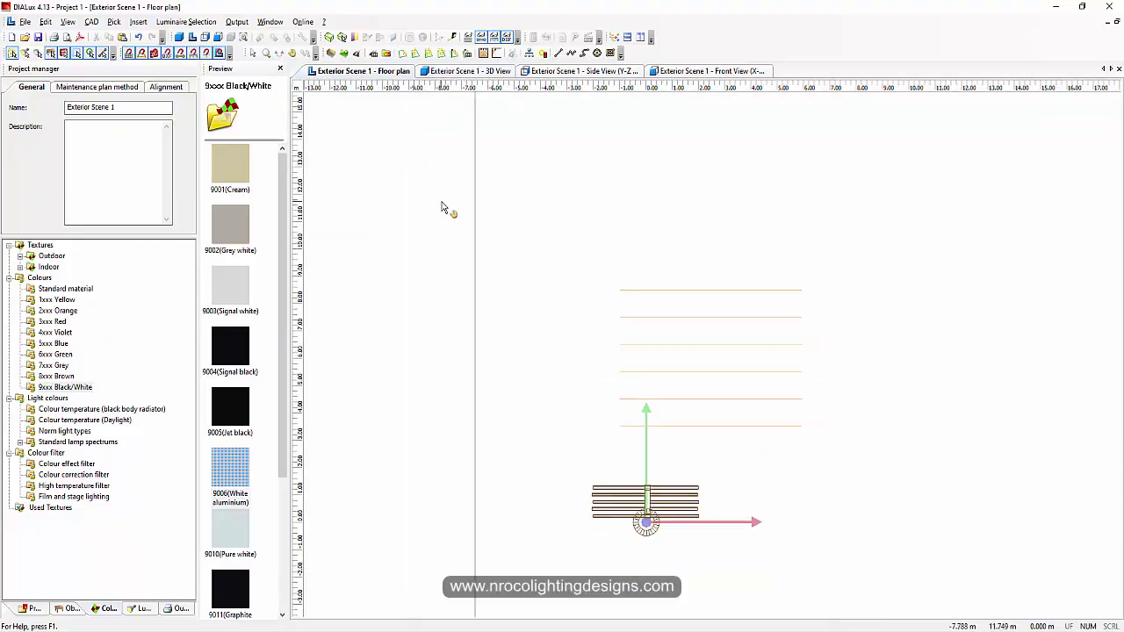
pyautogui.scroll(2, 849, 305)
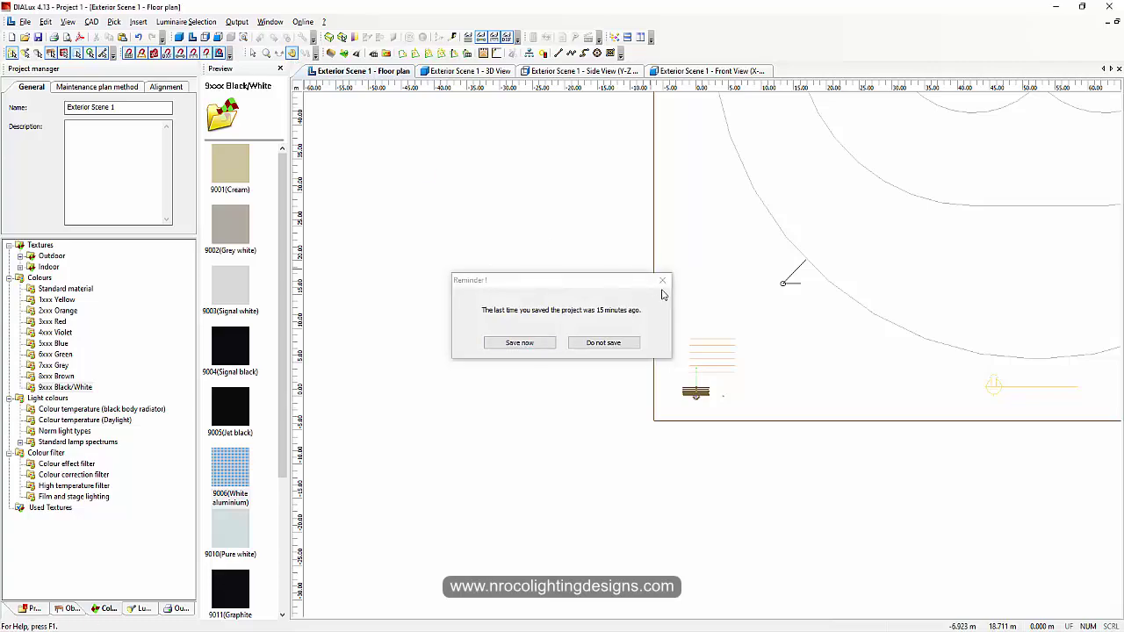
pyautogui.click(663, 281)
pyautogui.click(293, 55)
pyautogui.moveTo(801, 286); pyautogui.dragTo(521, 361)
pyautogui.moveTo(542, 299); pyautogui.dragTo(516, 398)
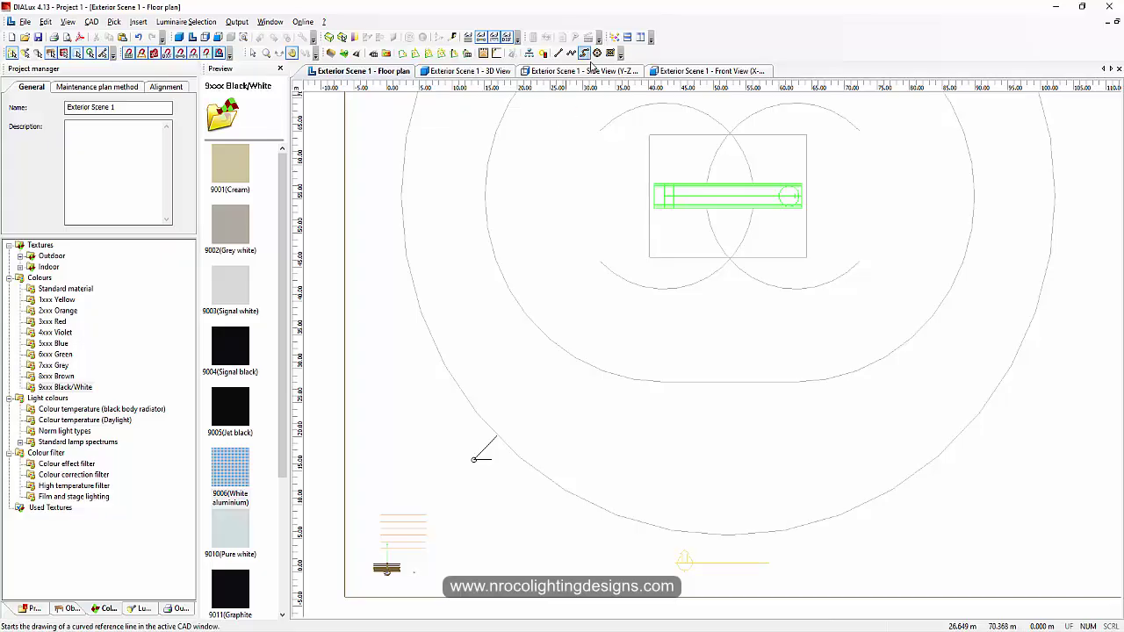
pyautogui.click(467, 54)
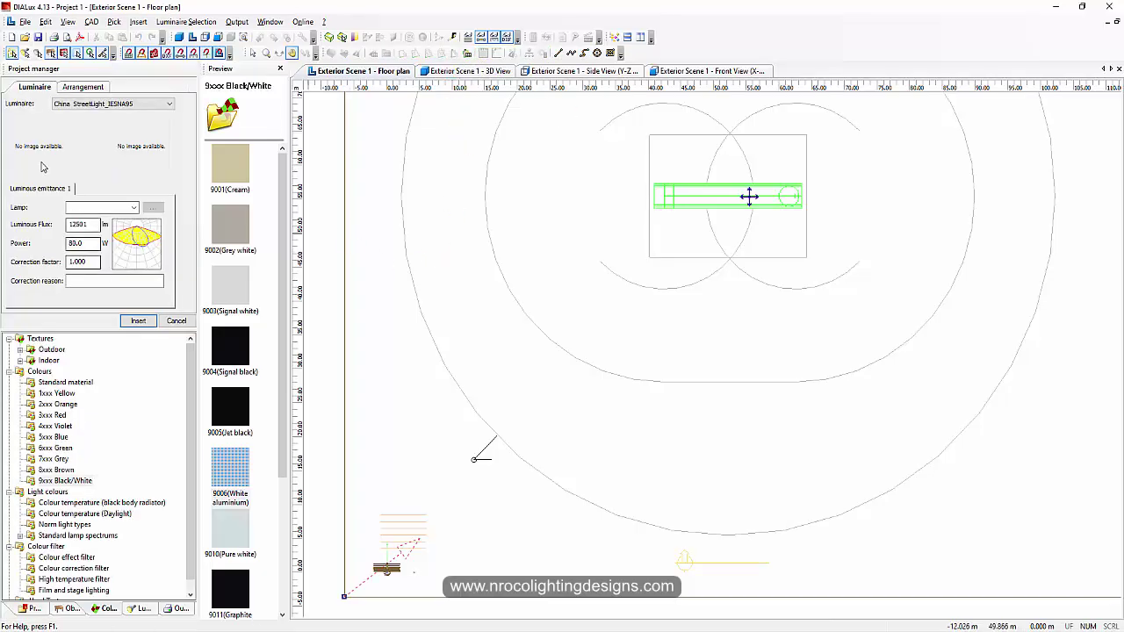
pyautogui.click(78, 105)
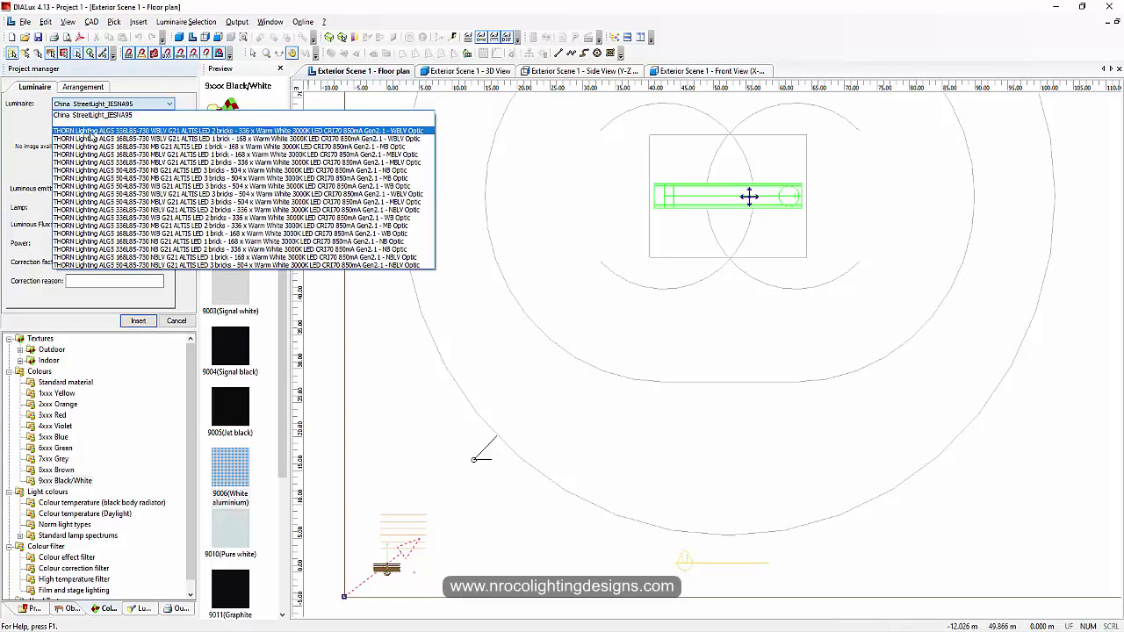
pyautogui.click(93, 131)
# Place the floodlight position at the marked mast location, X 12.930 m, Y 16.45 m, and direct its aiming point onto the field
pyautogui.scroll(-1, 447, 420)
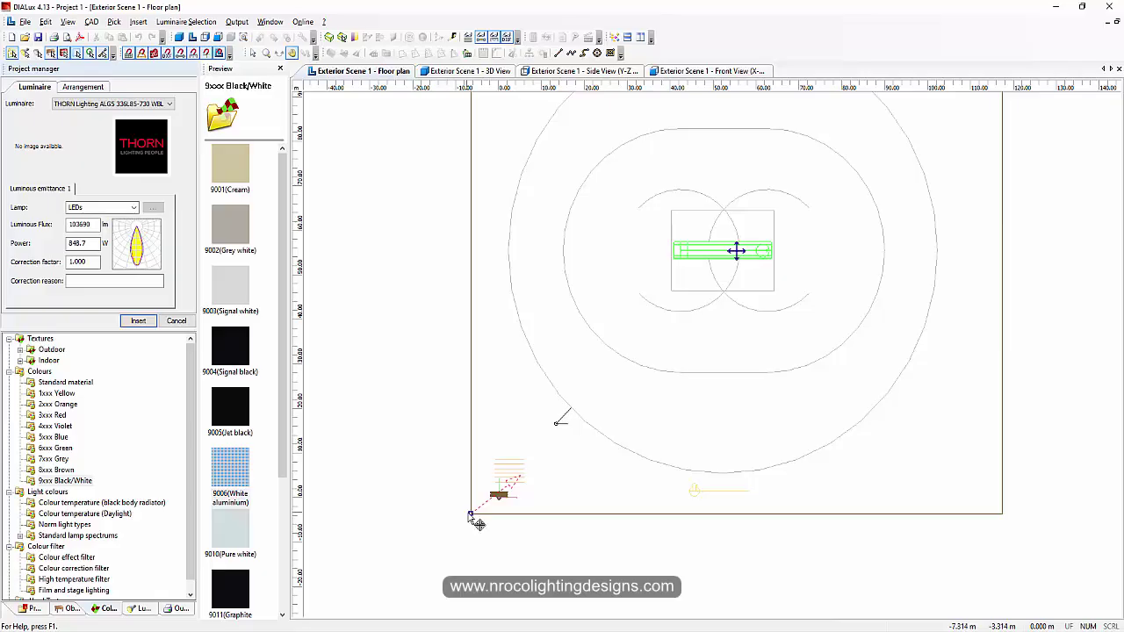
pyautogui.click(554, 425)
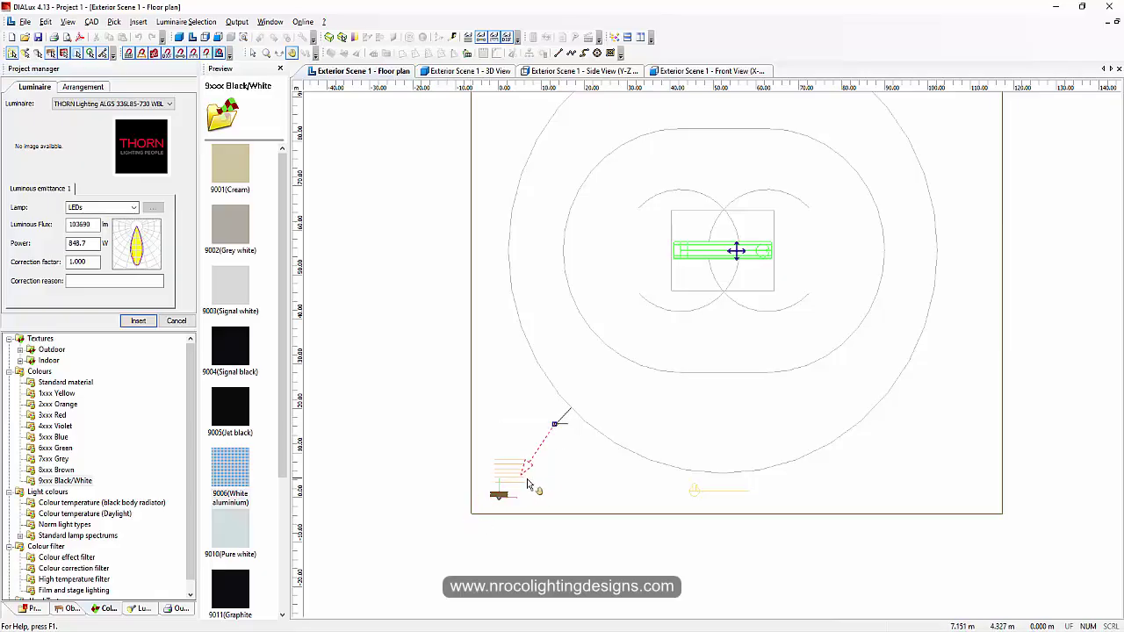
pyautogui.click(742, 348)
# Give the floodlight arrangement a user-defined mounting type with a mounting height of 28 m
pyautogui.click(83, 86)
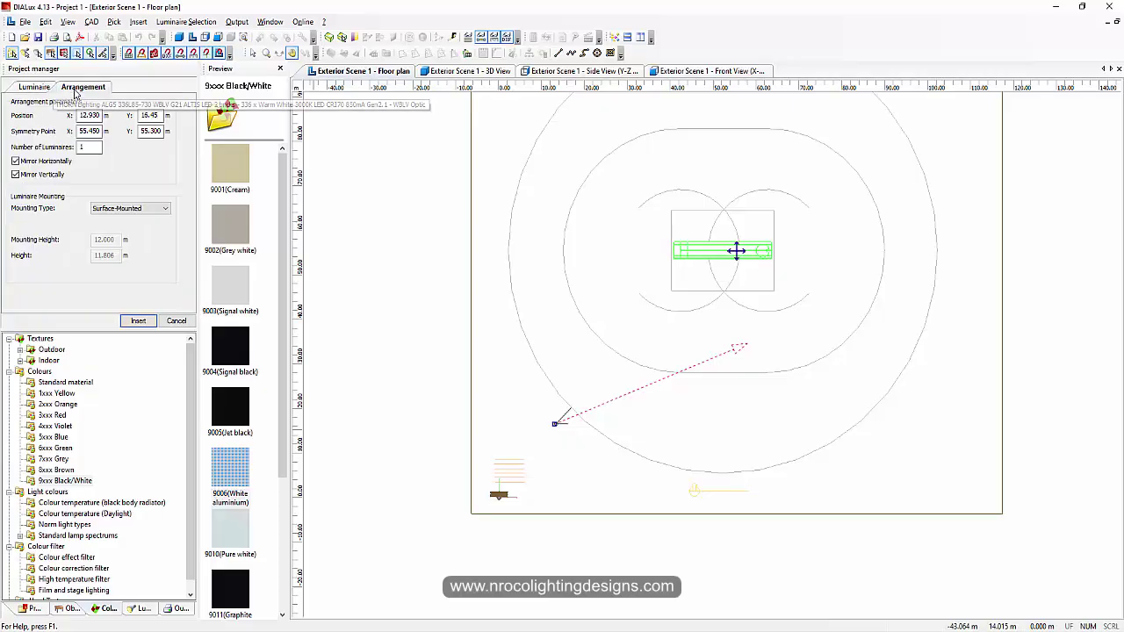
pyautogui.click(104, 210)
pyautogui.click(125, 226)
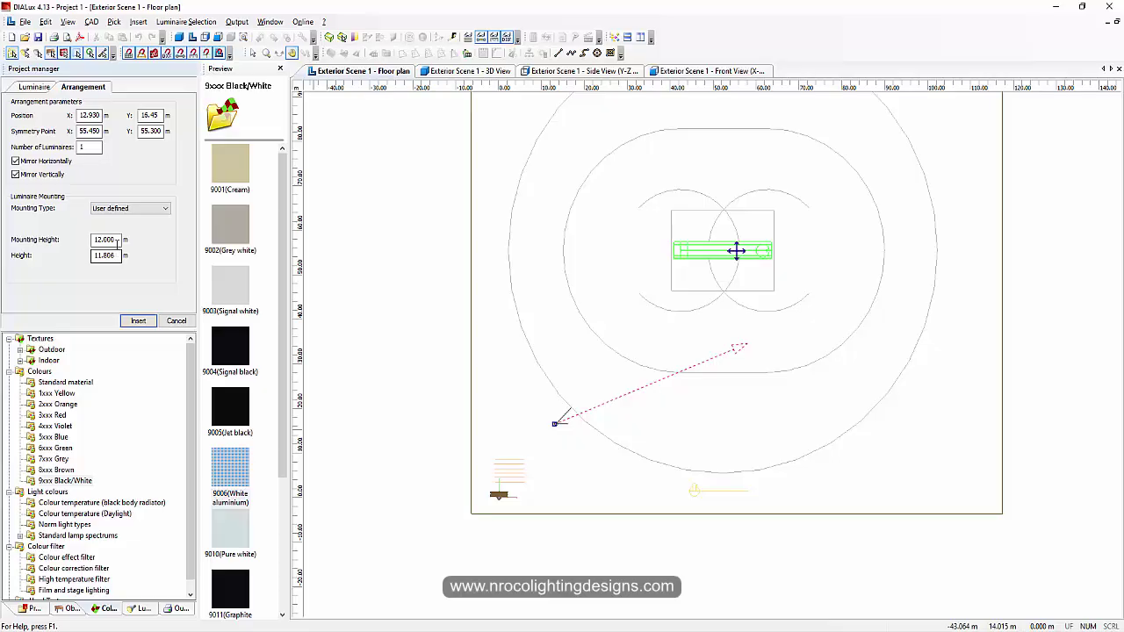
pyautogui.moveTo(117, 241); pyautogui.dragTo(59, 238)
pyautogui.write('28')
pyautogui.press('Return')
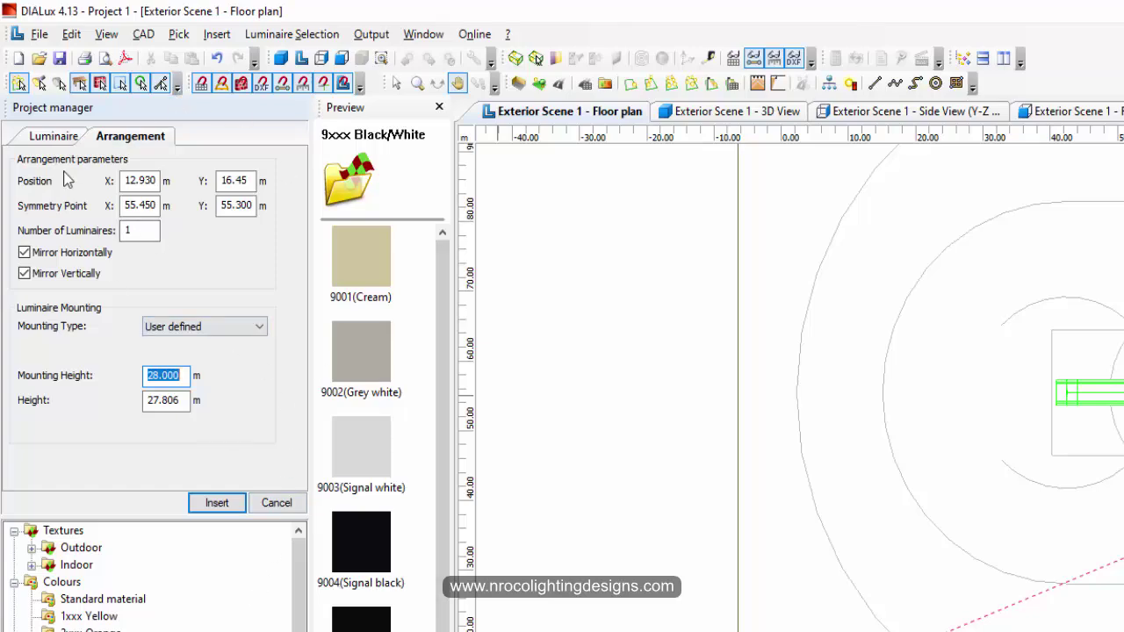
# Set the arrangement to 5 luminaires, fan their aiming points across the field, and insert it mirrored horizontally and vertically
pyautogui.doubleClick(130, 230)
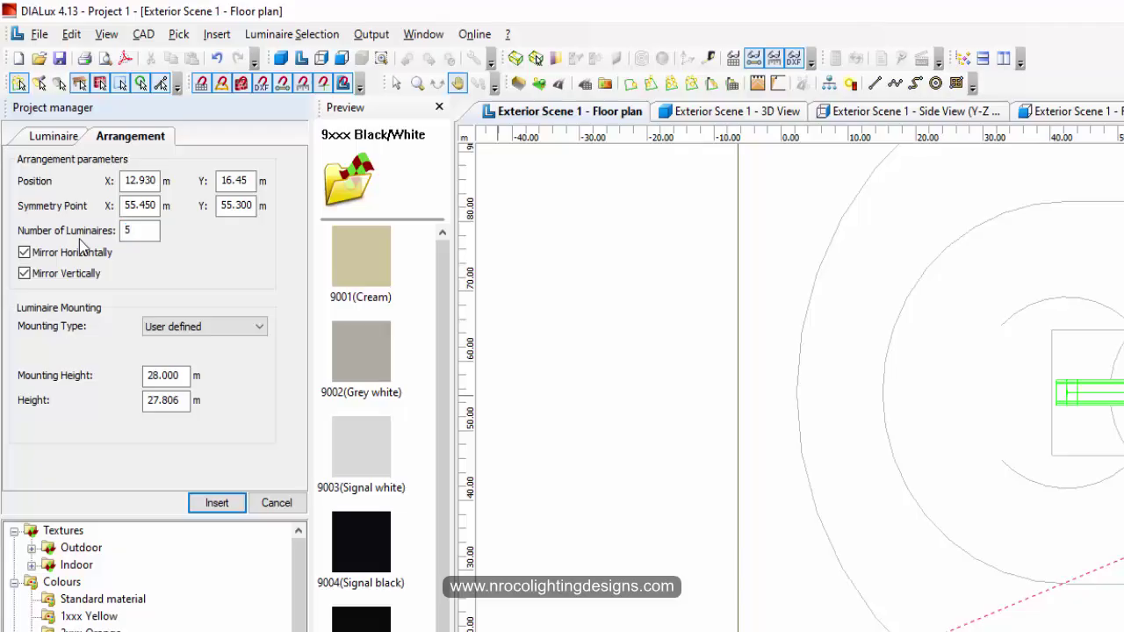
pyautogui.scroll(-1, 748, 377)
pyautogui.moveTo(750, 375); pyautogui.dragTo(714, 525)
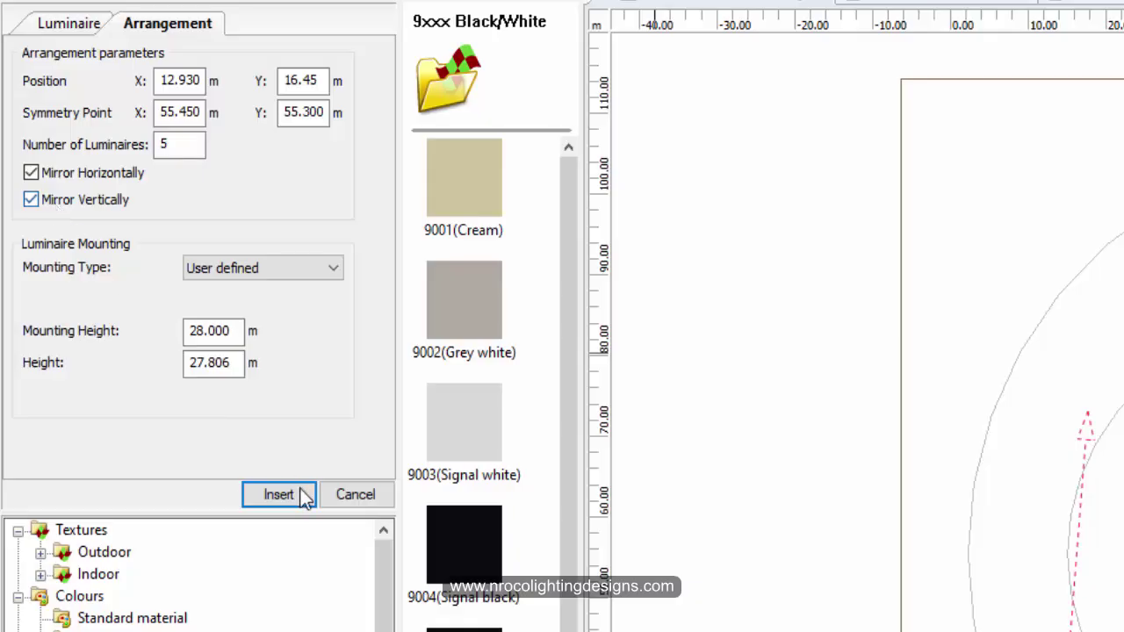
pyautogui.click(279, 495)
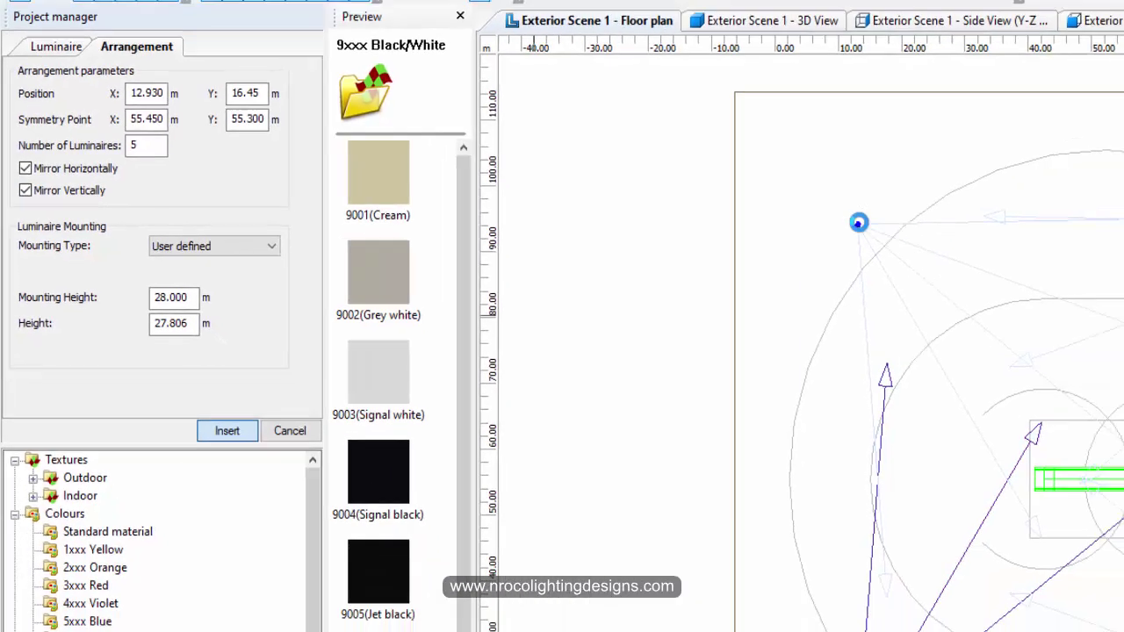
# Compare the floodlights with the mast in the side view and set the arrangement's mounting height to 26 m
pyautogui.click(467, 71)
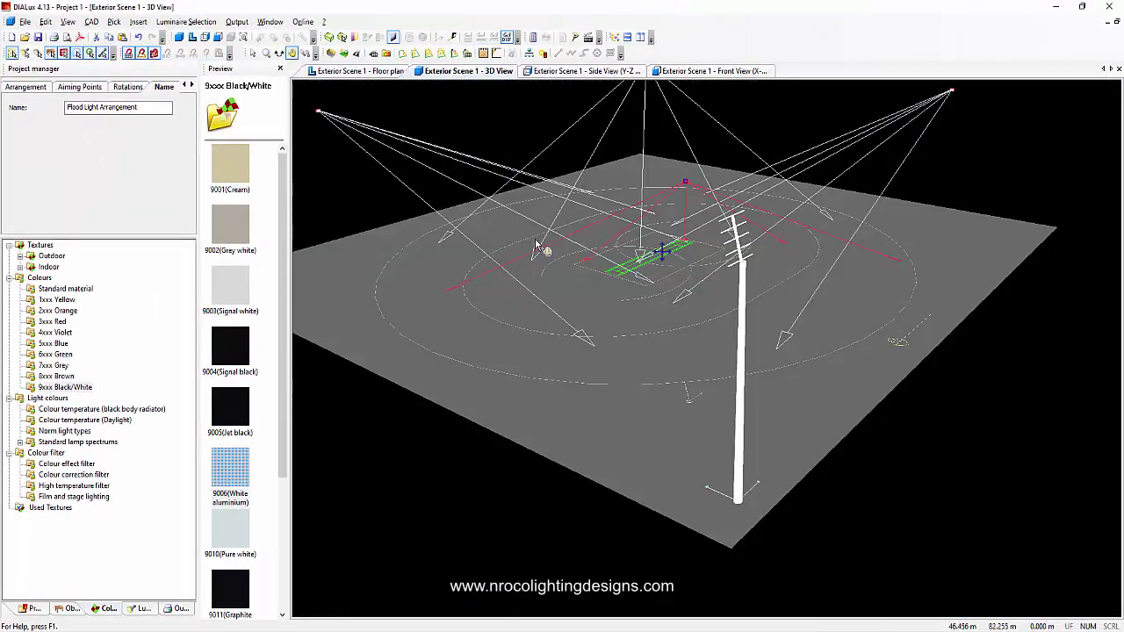
pyautogui.click(541, 71)
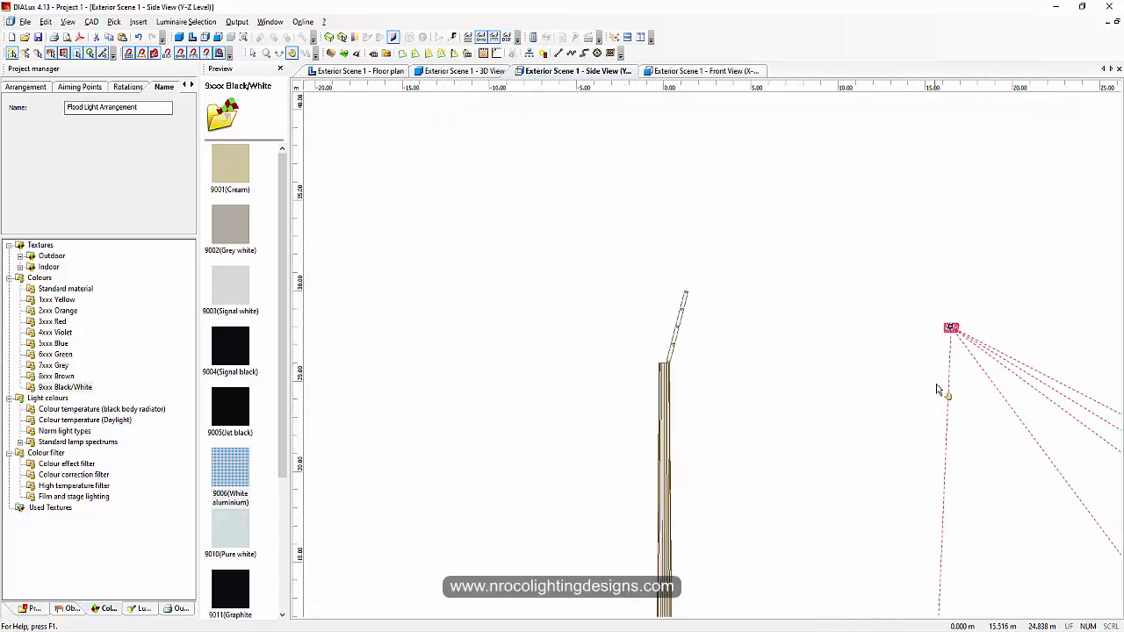
pyautogui.click(80, 87)
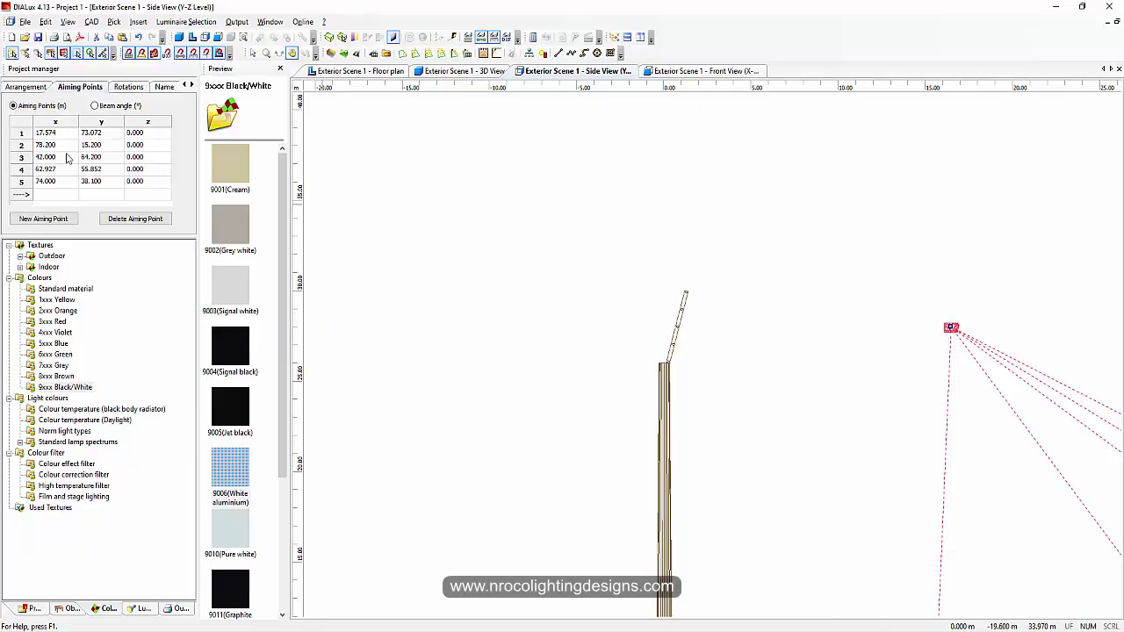
pyautogui.click(11, 89)
pyautogui.doubleClick(120, 146)
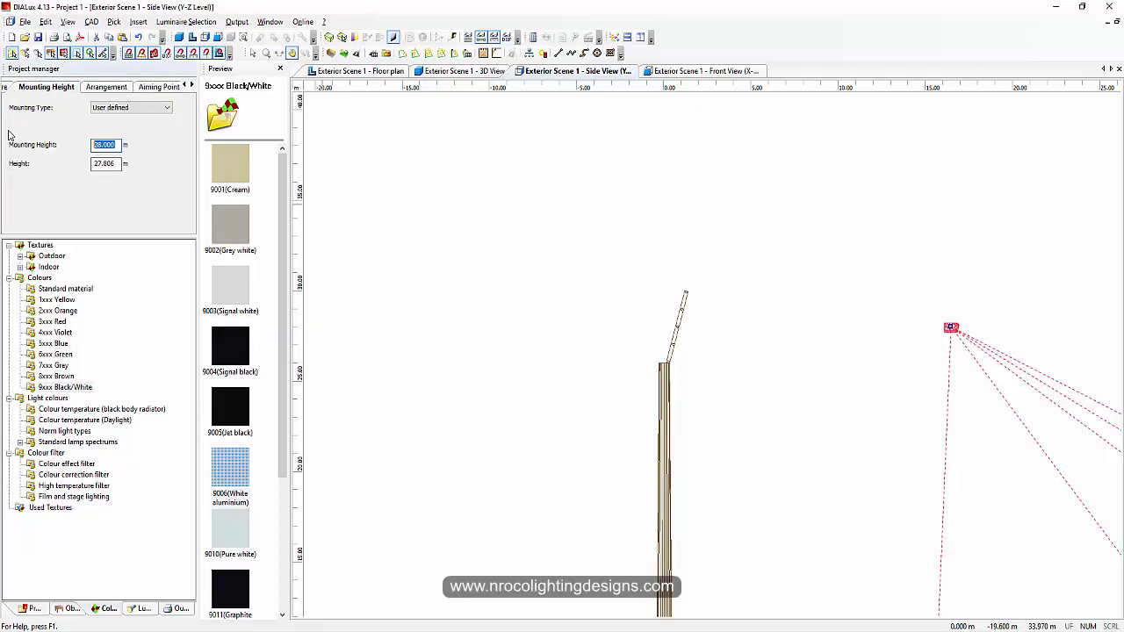
pyautogui.write('26')
pyautogui.press('Return')
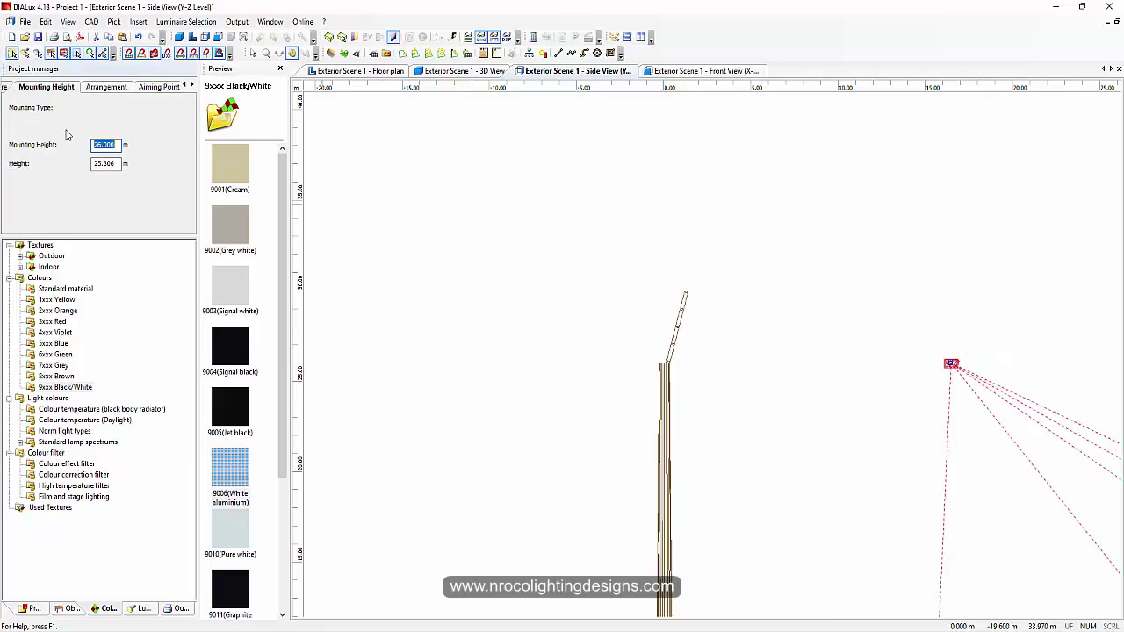
# Move the mast in the floor plan from the scene origin to the floodlight arrangement's position
pyautogui.click(374, 71)
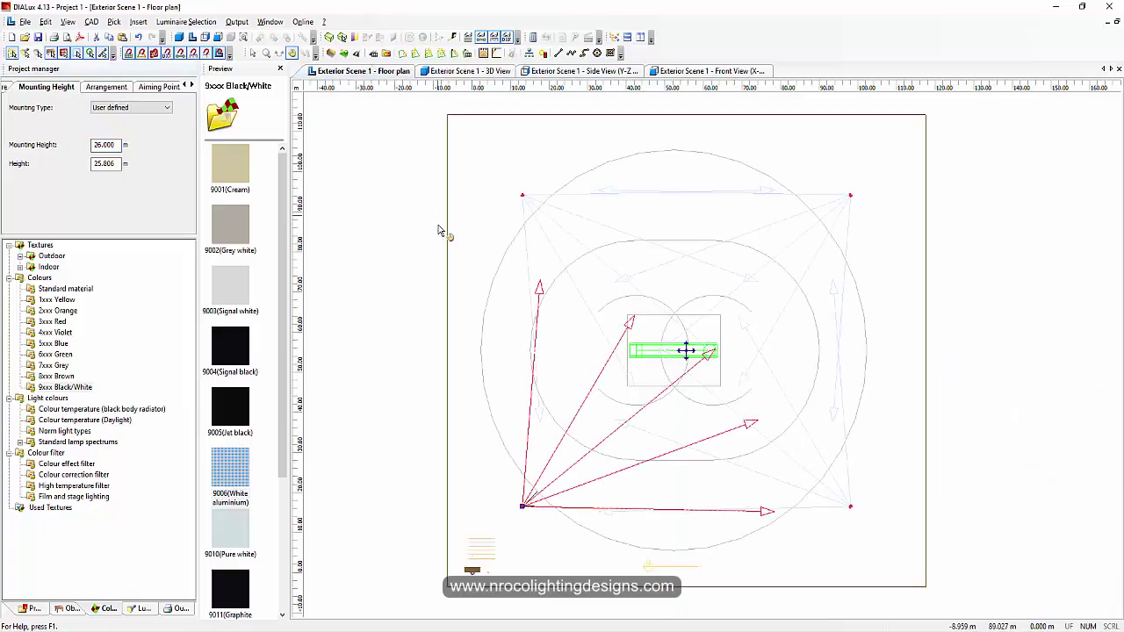
pyautogui.click(254, 57)
pyautogui.scroll(1, 463, 603)
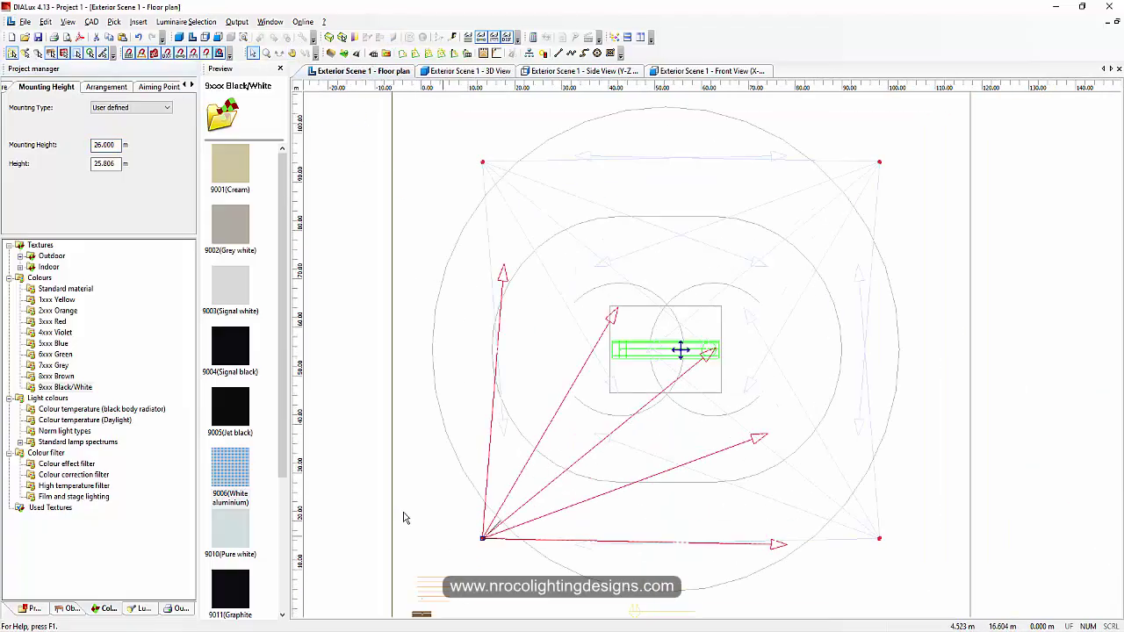
pyautogui.moveTo(404, 517); pyautogui.dragTo(680, 246, button='middle')
pyautogui.scroll(1, 699, 393)
pyautogui.rightClick(693, 344)
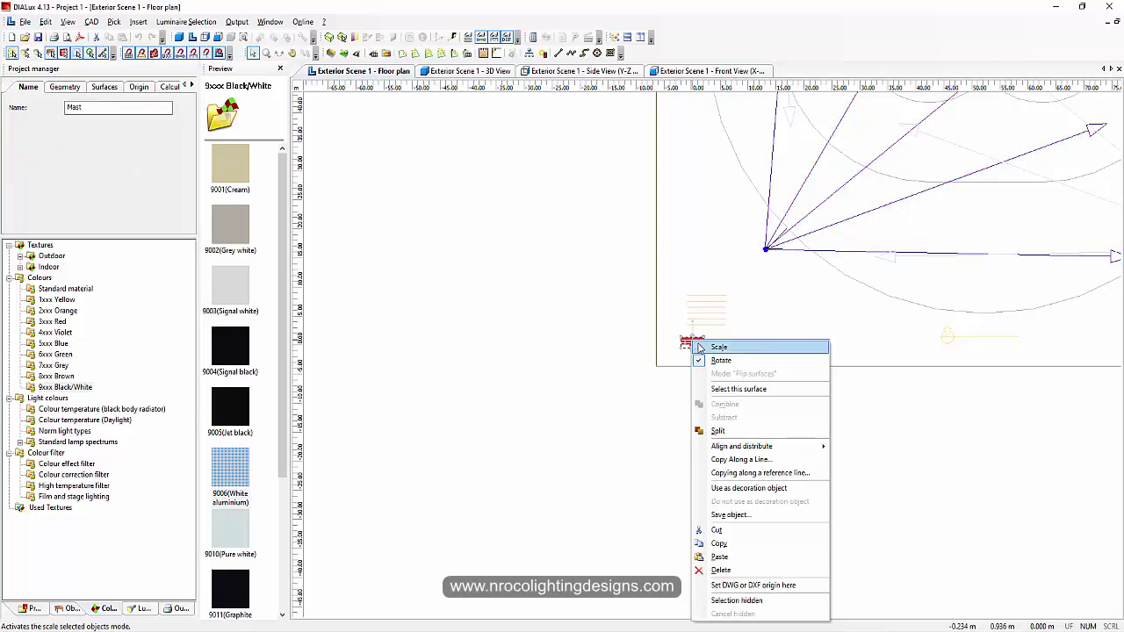
pyautogui.moveTo(682, 342); pyautogui.dragTo(691, 332, button='middle')
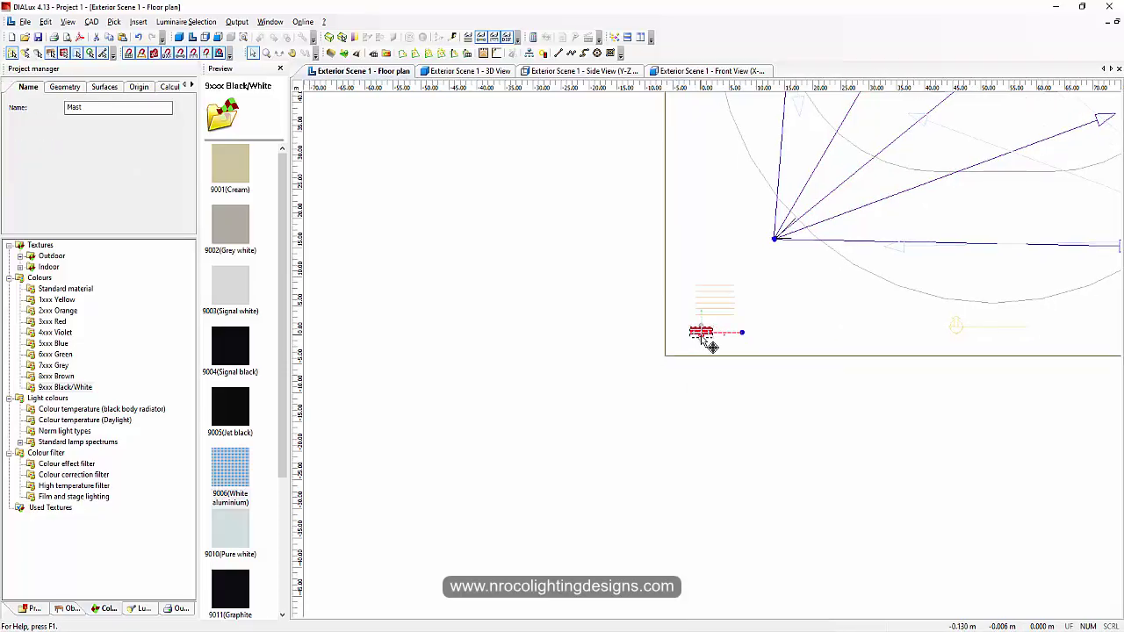
pyautogui.moveTo(702, 337); pyautogui.dragTo(772, 240)
pyautogui.scroll(4, 783, 234)
pyautogui.moveTo(803, 171); pyautogui.dragTo(595, 534, button='middle')
pyautogui.scroll(2, 637, 490)
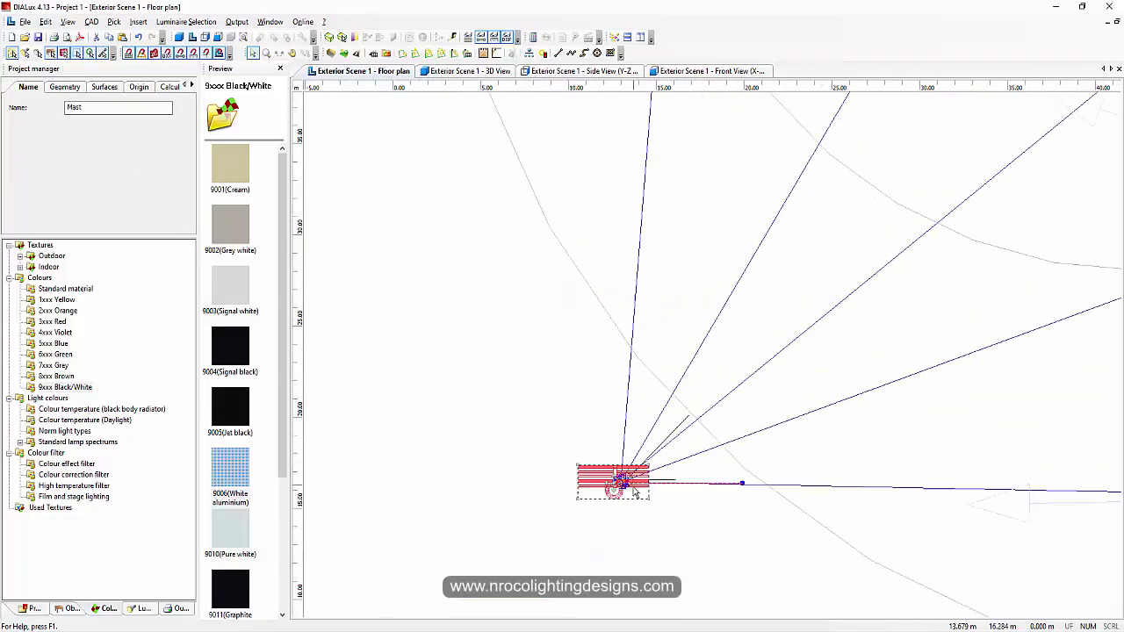
pyautogui.moveTo(638, 490); pyautogui.dragTo(778, 183, button='middle')
pyautogui.scroll(2, 713, 323)
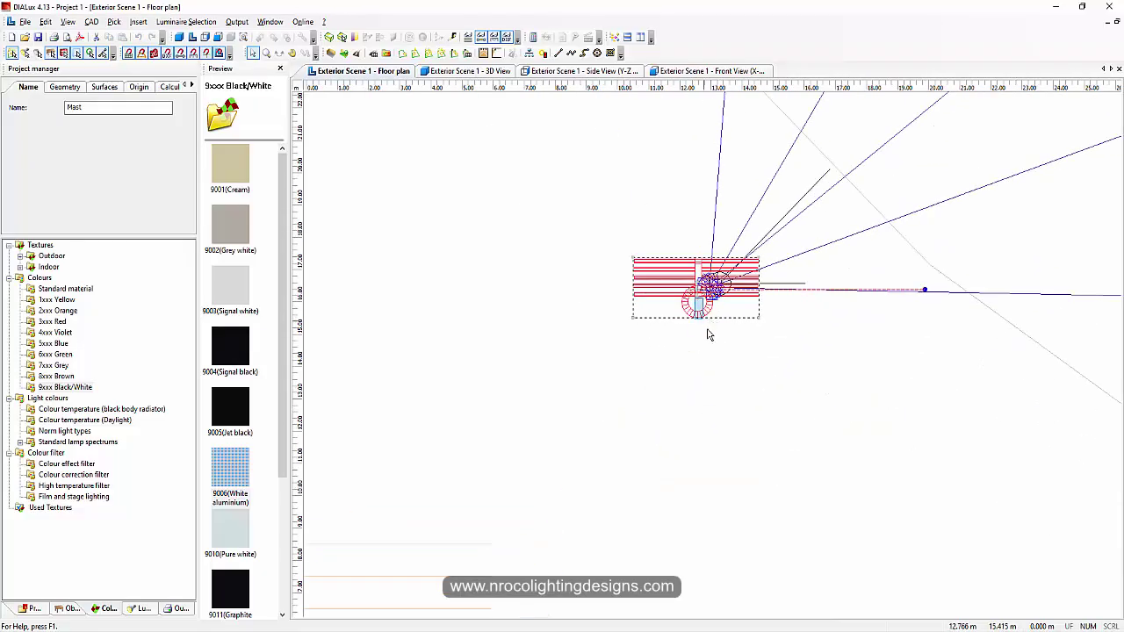
# Rotate the mast about 45° clockwise in plan so its headframe faces the field, and nudge it into line with the floodlights
pyautogui.click(699, 303)
pyautogui.click(699, 295)
pyautogui.moveTo(698, 292); pyautogui.dragTo(729, 340)
pyautogui.rightClick(698, 301)
pyautogui.click(722, 322)
pyautogui.scroll(2, 696, 309)
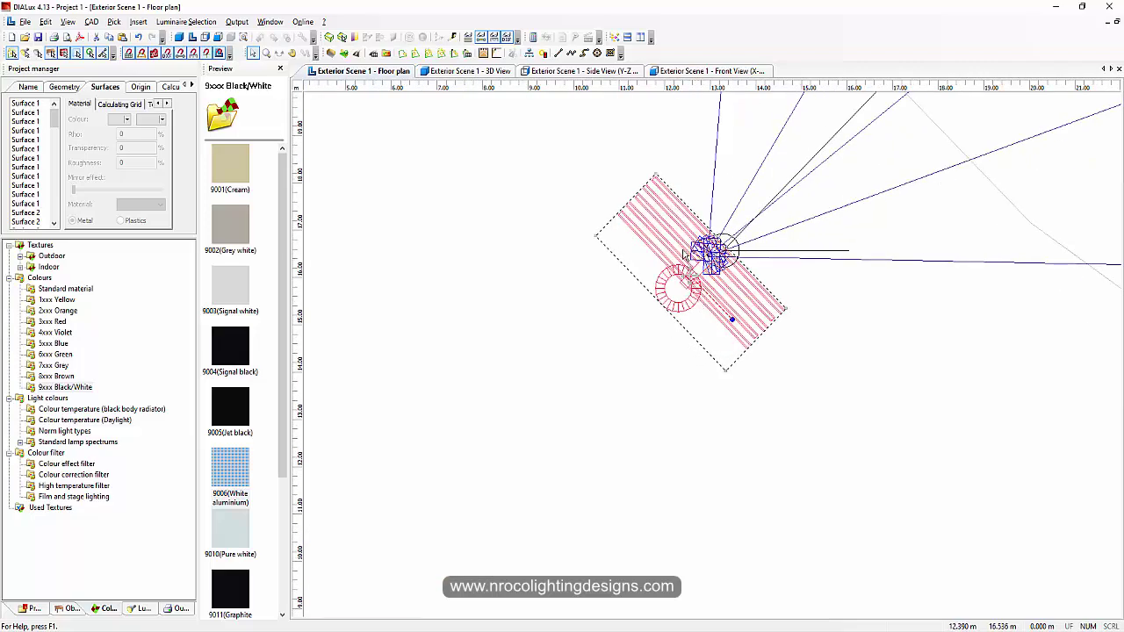
pyautogui.moveTo(694, 275); pyautogui.dragTo(705, 265)
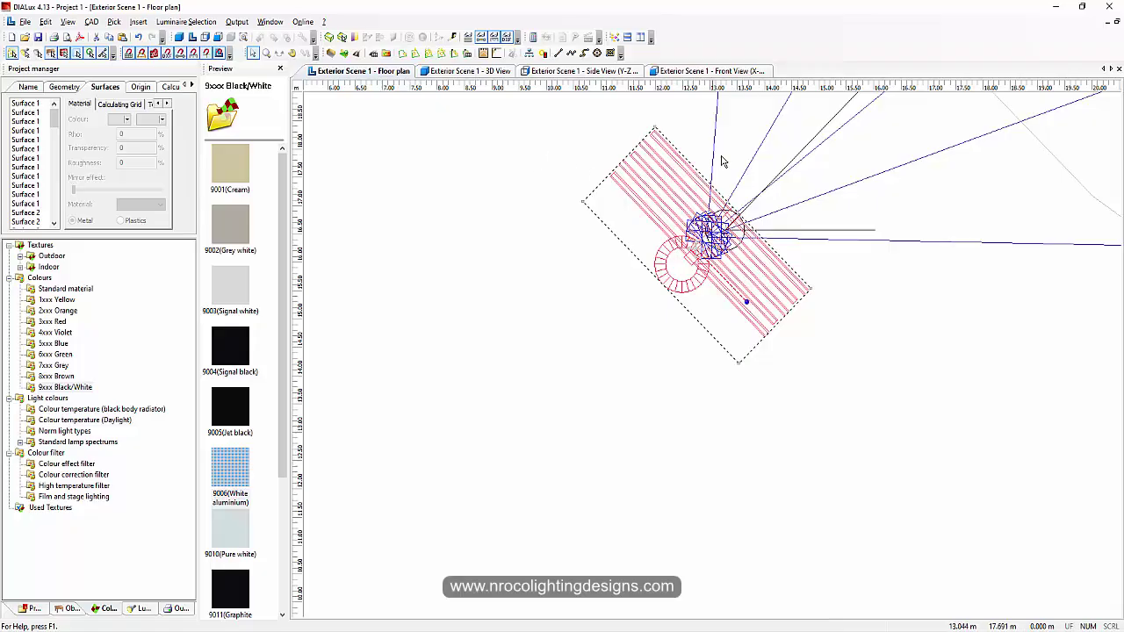
pyautogui.scroll(-5, 618, 275)
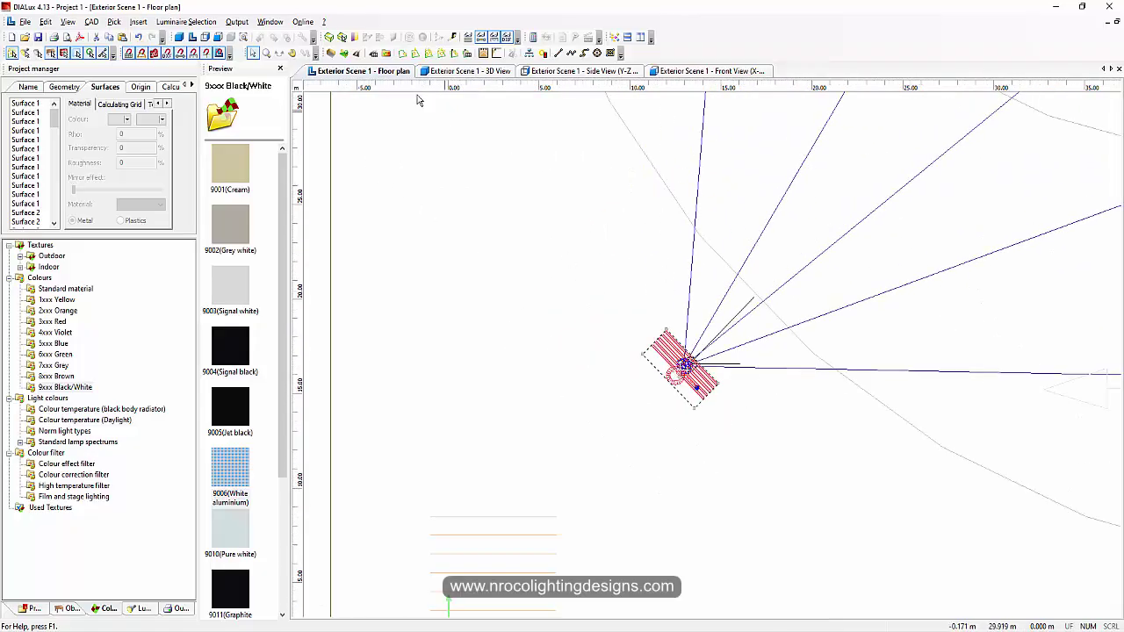
# Split the mirrored floodlight arrangement at the mast into separate floodlights
pyautogui.click(691, 272)
pyautogui.scroll(-10, 681, 317)
pyautogui.scroll(3, 767, 343)
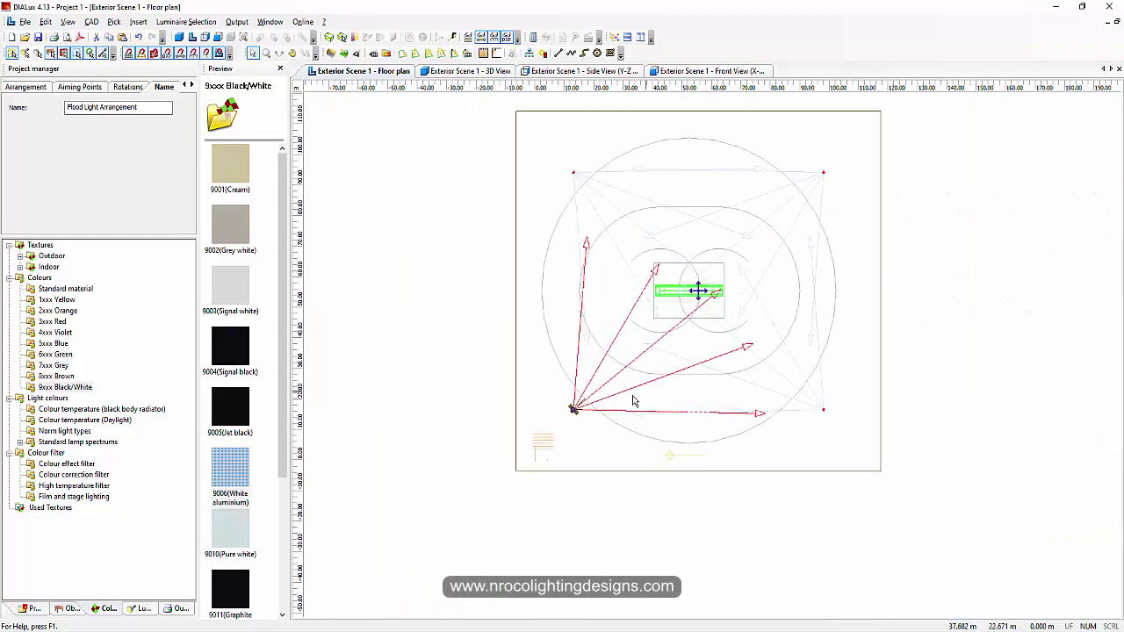
pyautogui.scroll(5, 632, 400)
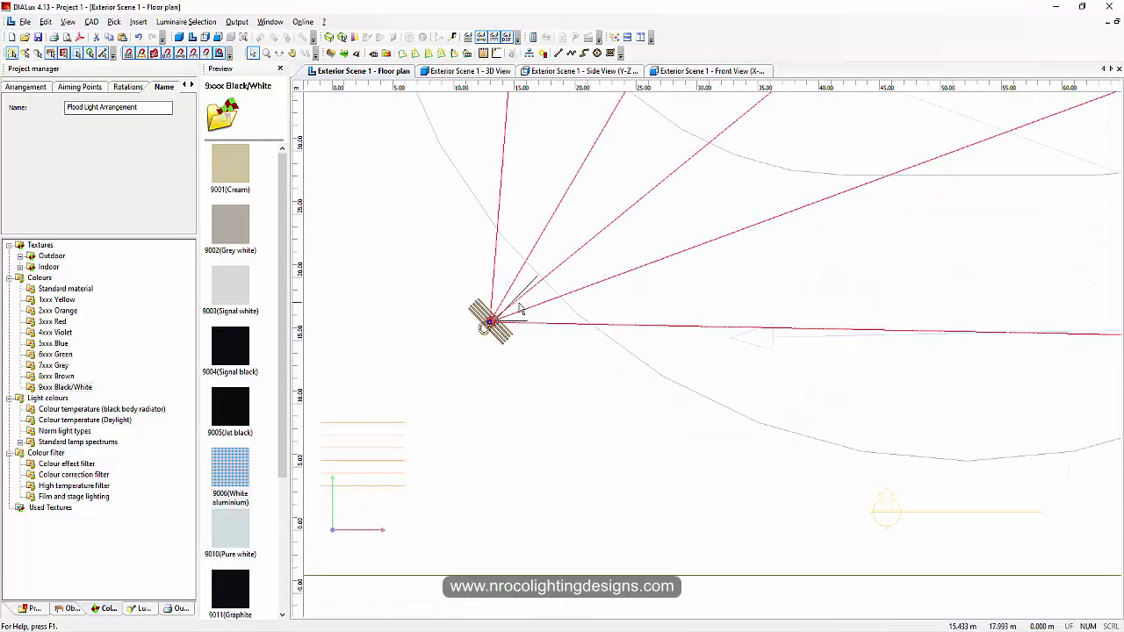
pyautogui.rightClick(507, 305)
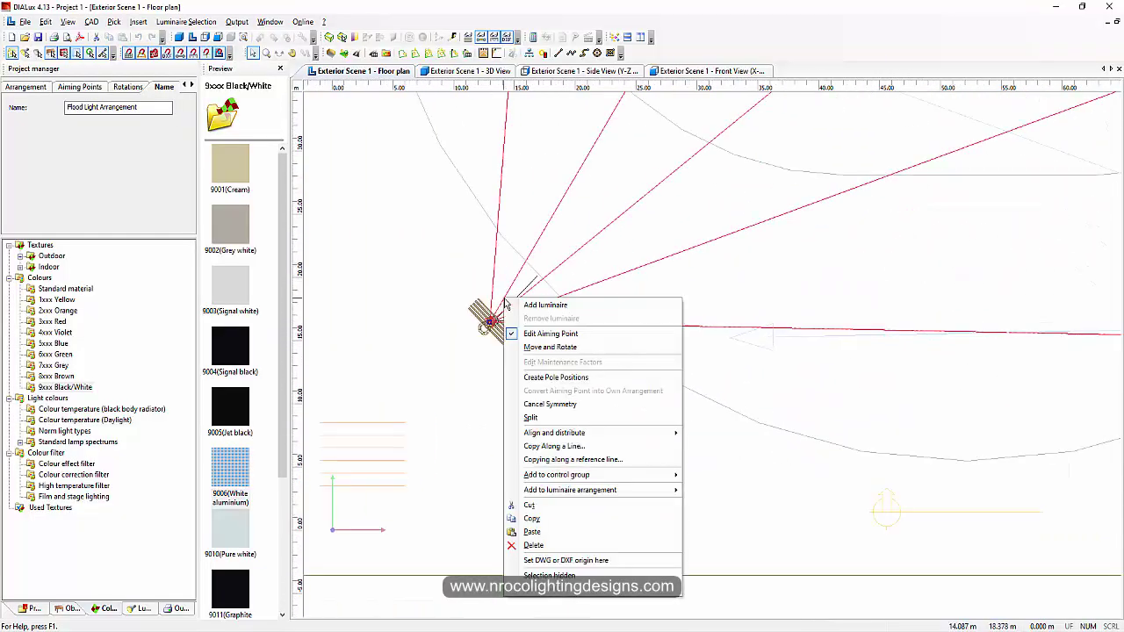
pyautogui.click(531, 417)
# Spread the first two floodlights along one half of the lowest crossarm, placing the second at about X 11.9 m, Y 16.9 m
pyautogui.moveTo(454, 304); pyautogui.dragTo(723, 324, button='middle')
pyautogui.scroll(5, 724, 325)
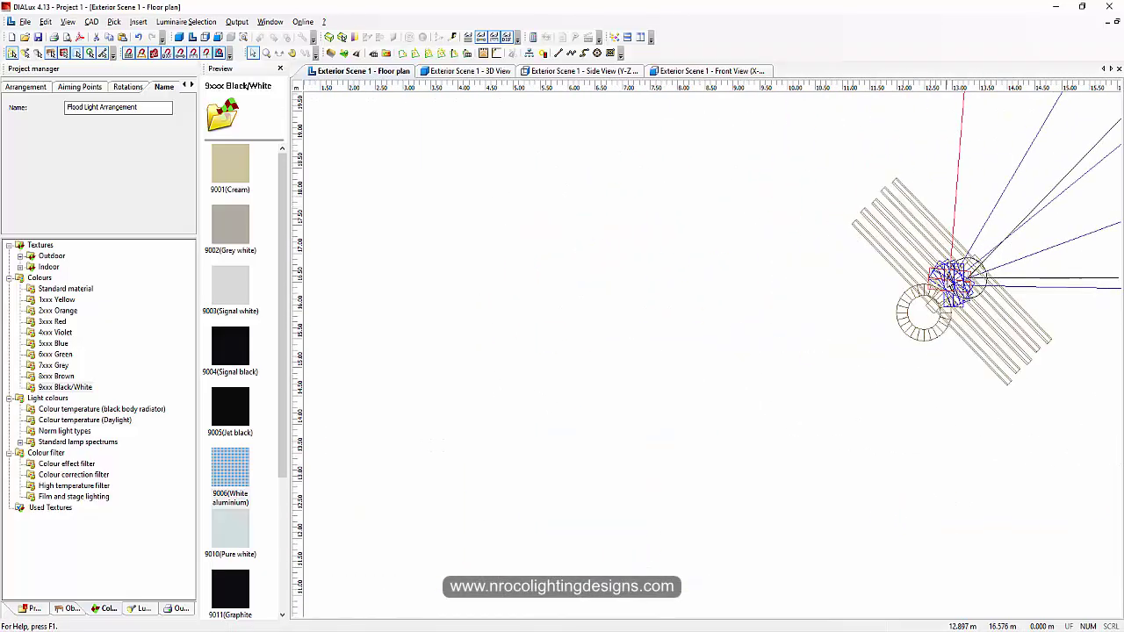
pyautogui.hotkey('ctrl', 'a')
pyautogui.click(947, 268)
pyautogui.moveTo(952, 279); pyautogui.dragTo(866, 226)
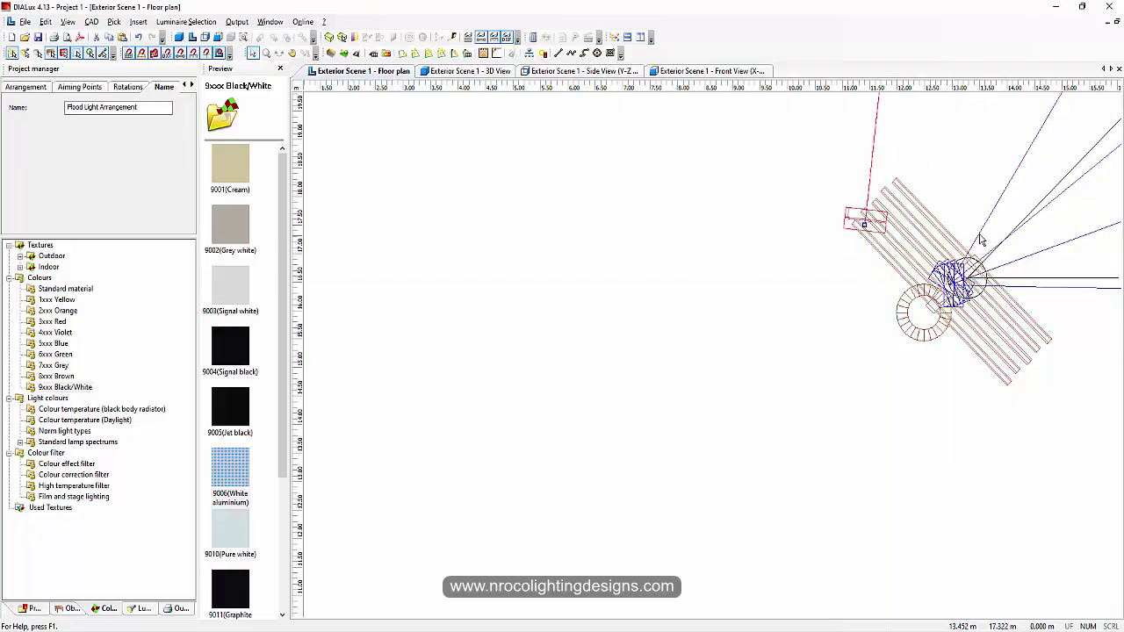
pyautogui.click(963, 284)
pyautogui.moveTo(951, 285); pyautogui.dragTo(892, 259)
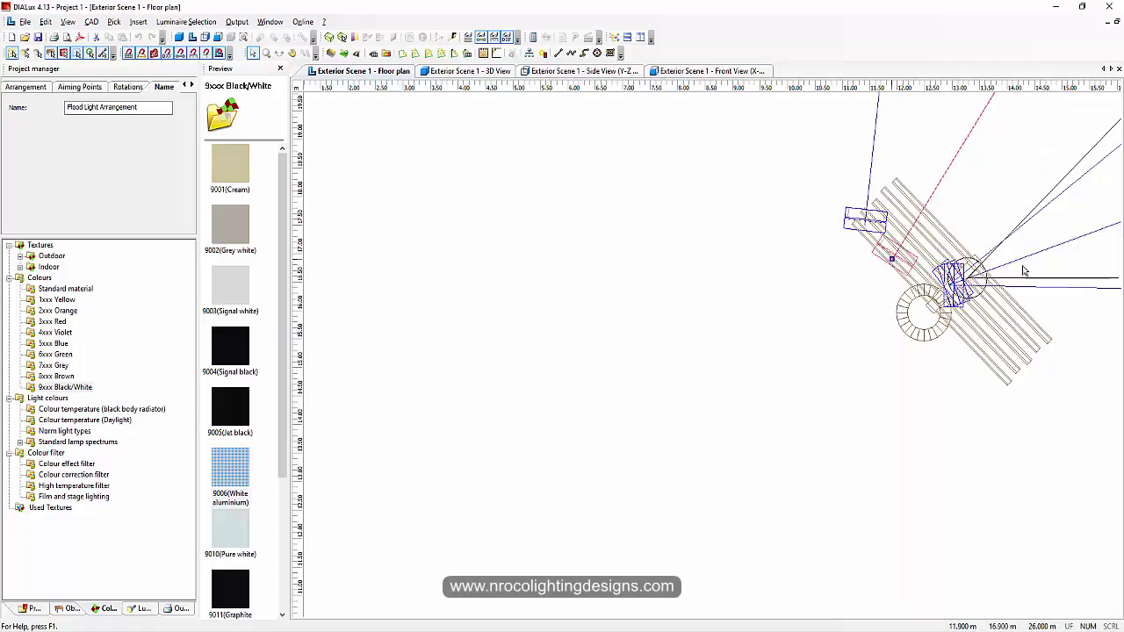
# Place the remaining three floodlights along the lowest crossarm: one at its free end, one midway and one at the mast centre
pyautogui.click(953, 288)
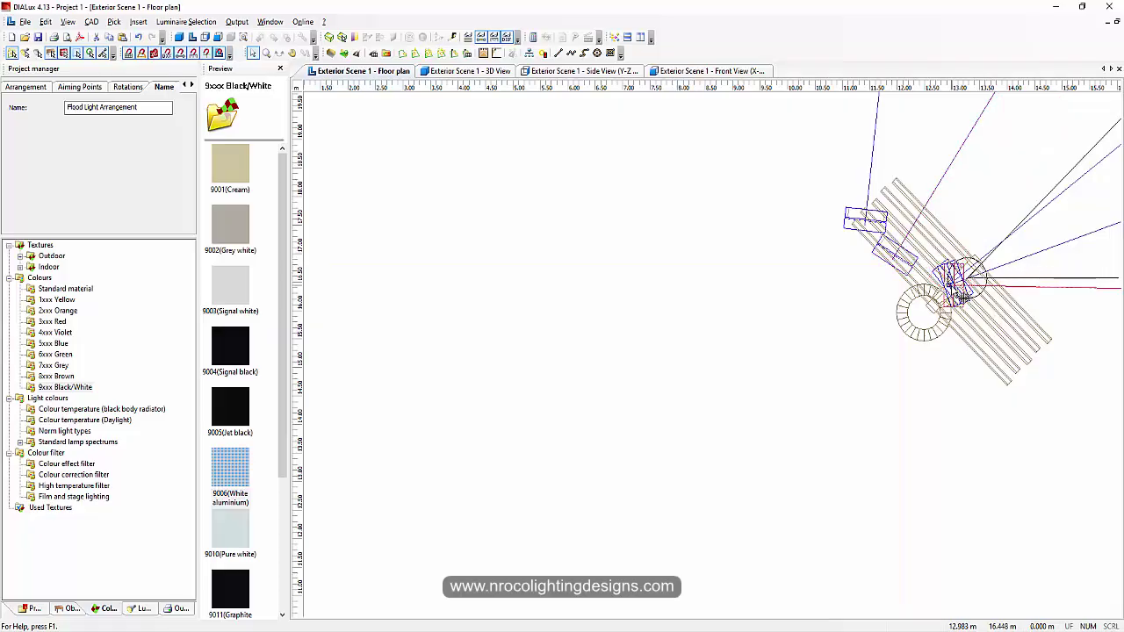
pyautogui.moveTo(951, 286); pyautogui.dragTo(1007, 334)
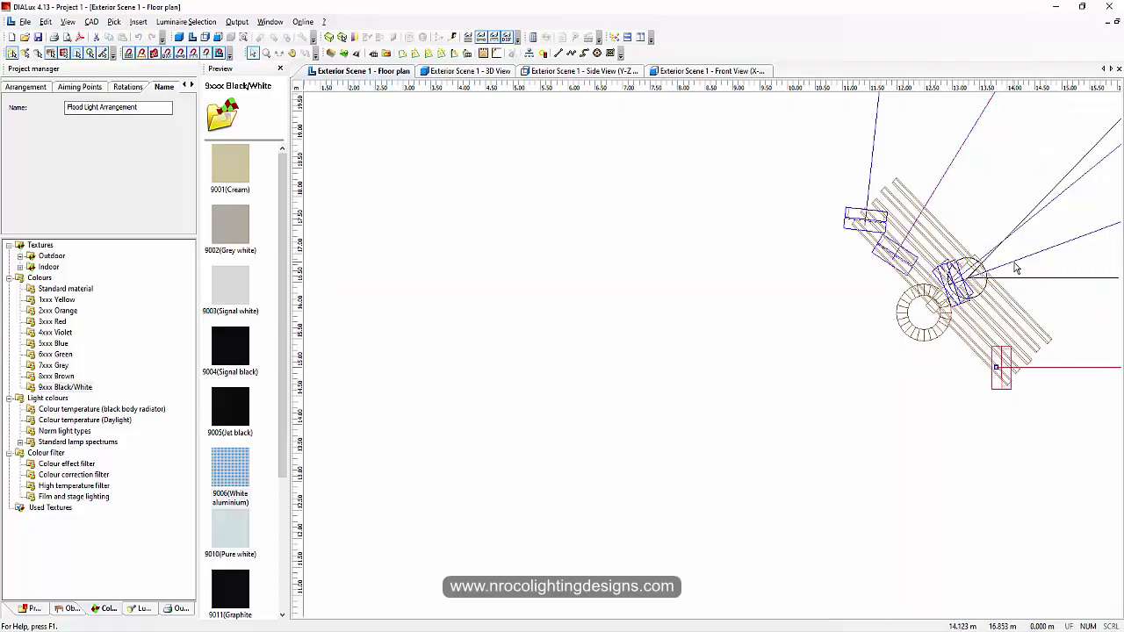
pyautogui.click(952, 284)
pyautogui.moveTo(952, 284); pyautogui.dragTo(971, 338)
pyautogui.click(953, 288)
pyautogui.moveTo(956, 292); pyautogui.dragTo(943, 308)
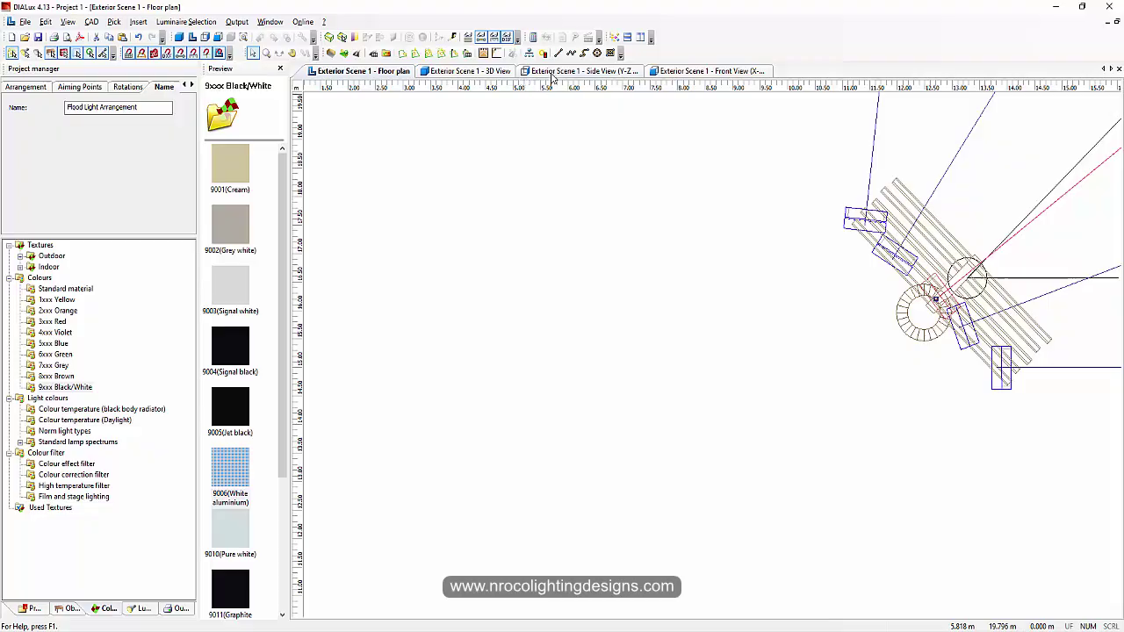
# Select all five floodlights in the side view and set their mounting height to 26.4 m so they rest on the lowest crossarm
pyautogui.click(553, 72)
pyautogui.moveTo(942, 410); pyautogui.dragTo(635, 341, button='middle')
pyautogui.scroll(7, 635, 341)
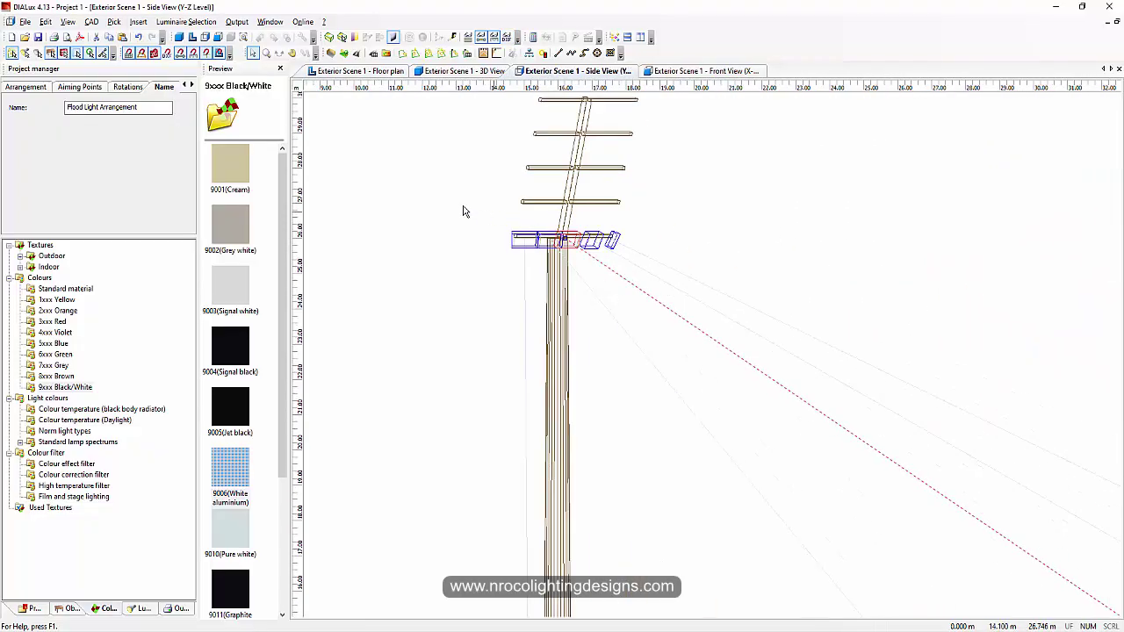
pyautogui.scroll(3, 464, 212)
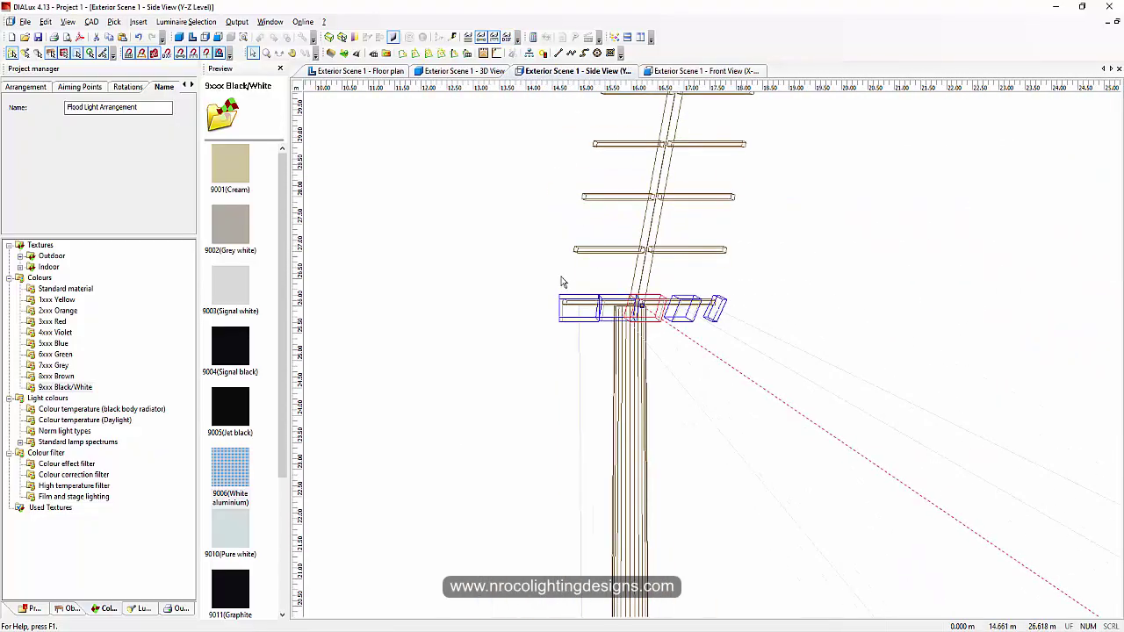
pyautogui.moveTo(494, 265); pyautogui.dragTo(853, 347)
pyautogui.keyDown('ctrl'); pyautogui.moveTo(667, 425); pyautogui.dragTo(604, 404); pyautogui.keyUp('ctrl')
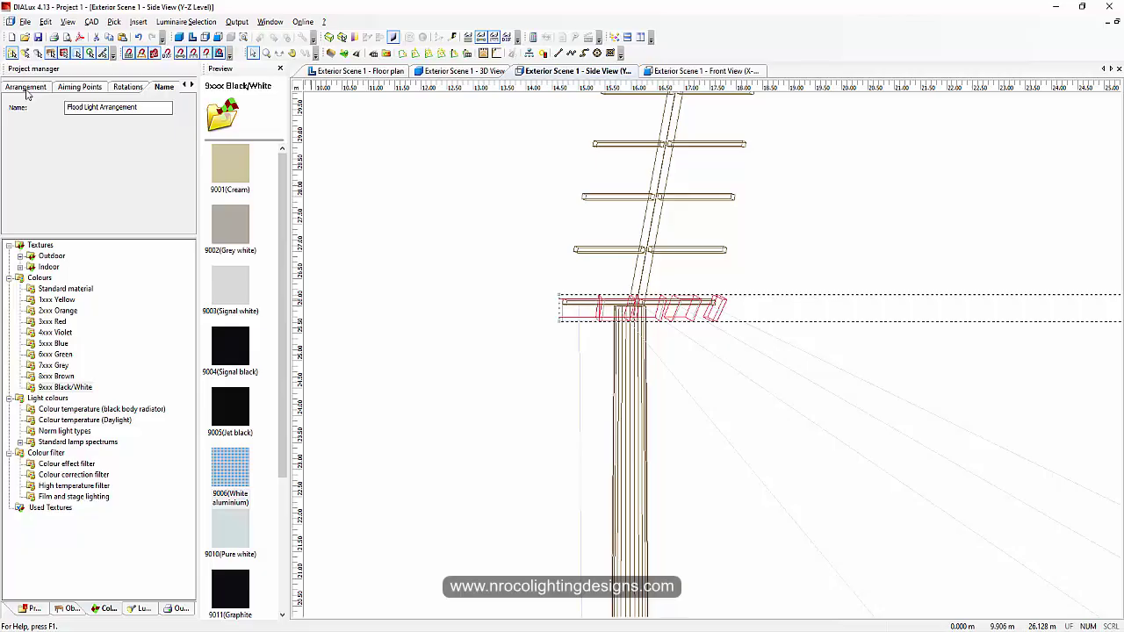
pyautogui.click(63, 88)
pyautogui.click(26, 88)
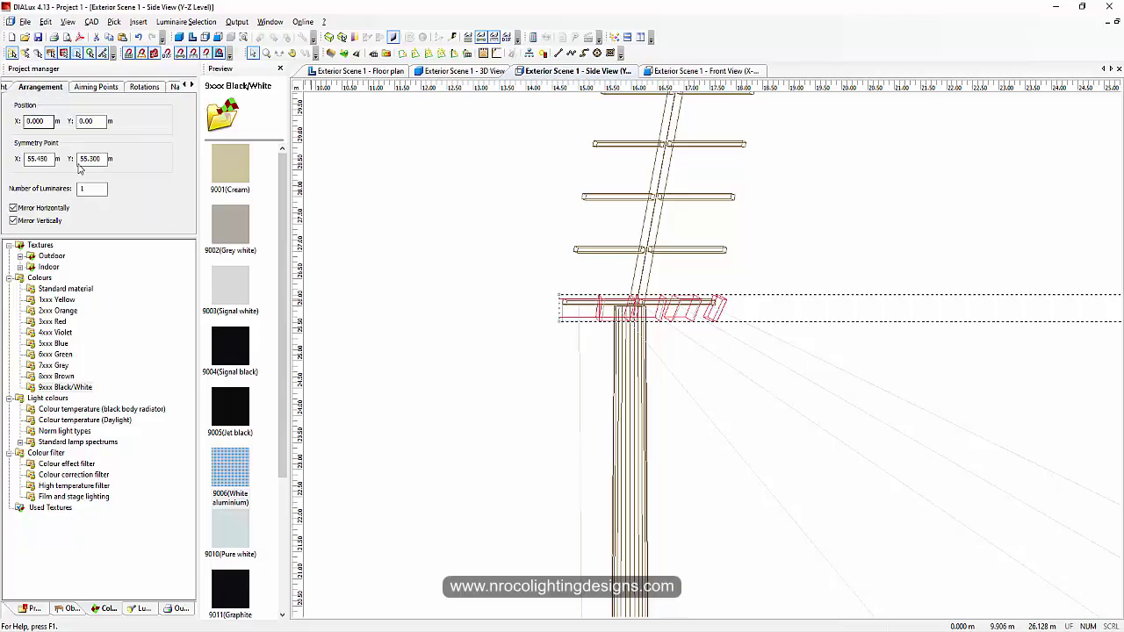
pyautogui.click(4, 90)
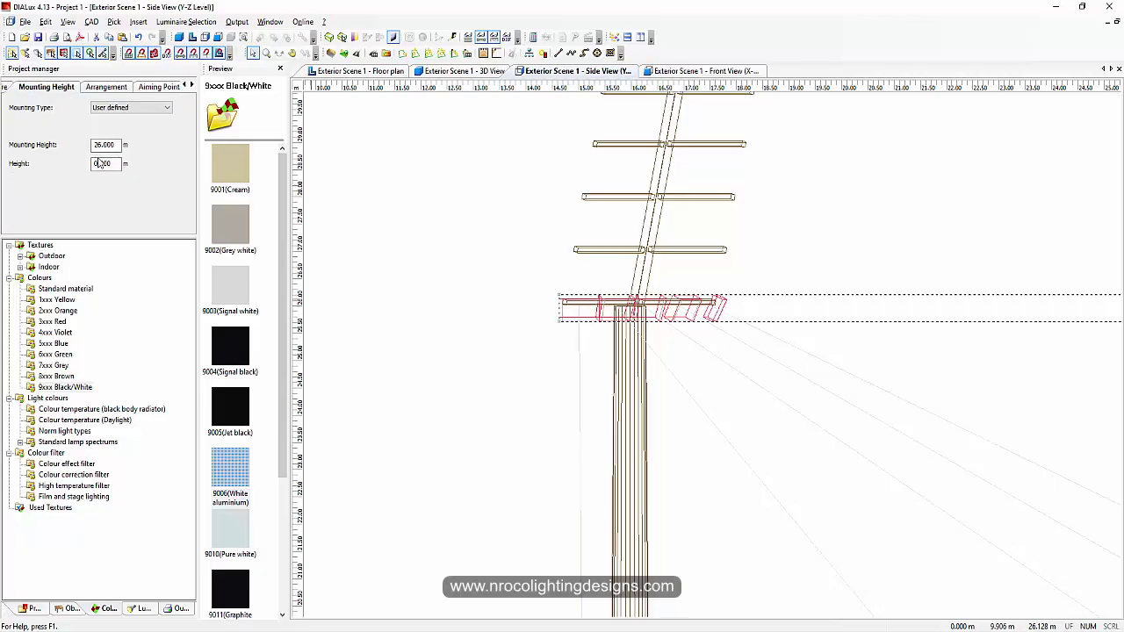
pyautogui.moveTo(116, 145); pyautogui.dragTo(102, 146)
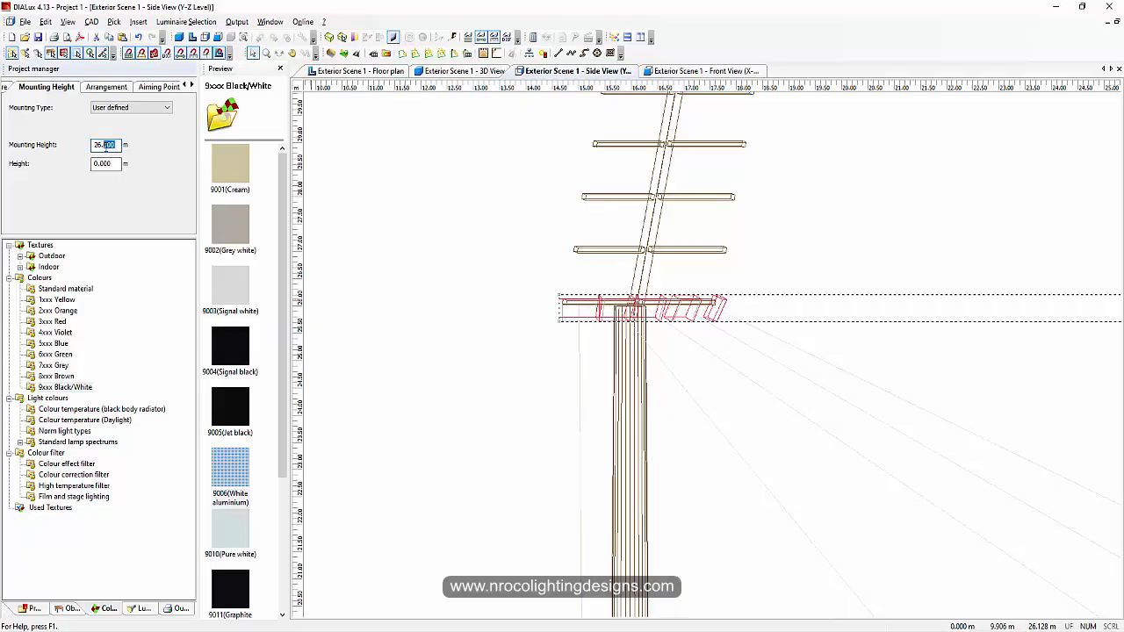
pyautogui.press('Return')
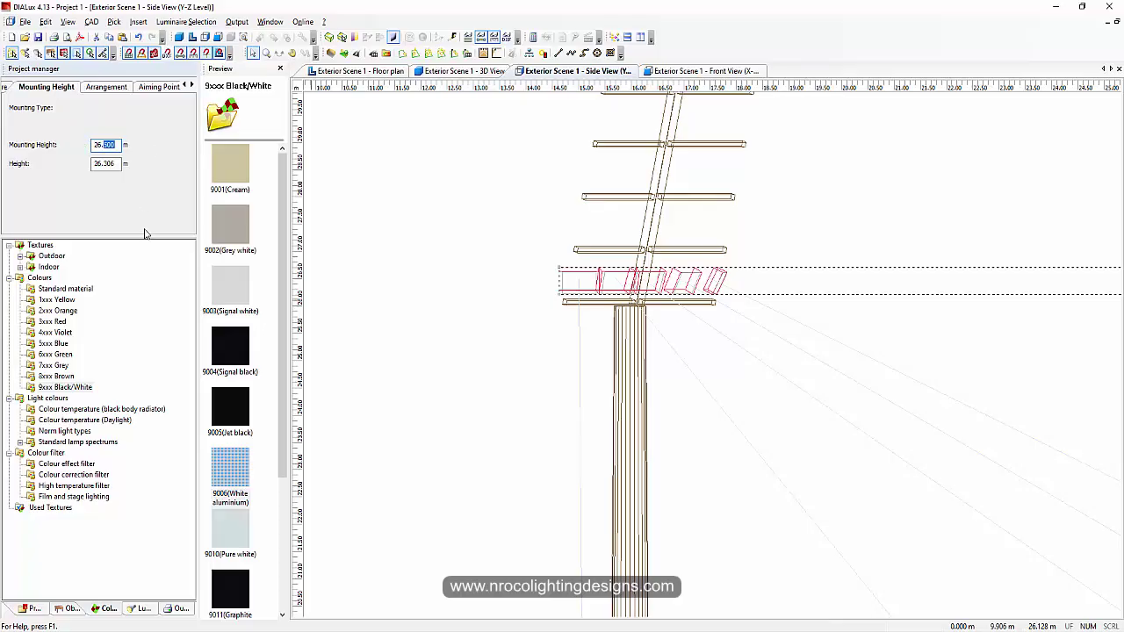
pyautogui.write('26.4')
pyautogui.press('Return')
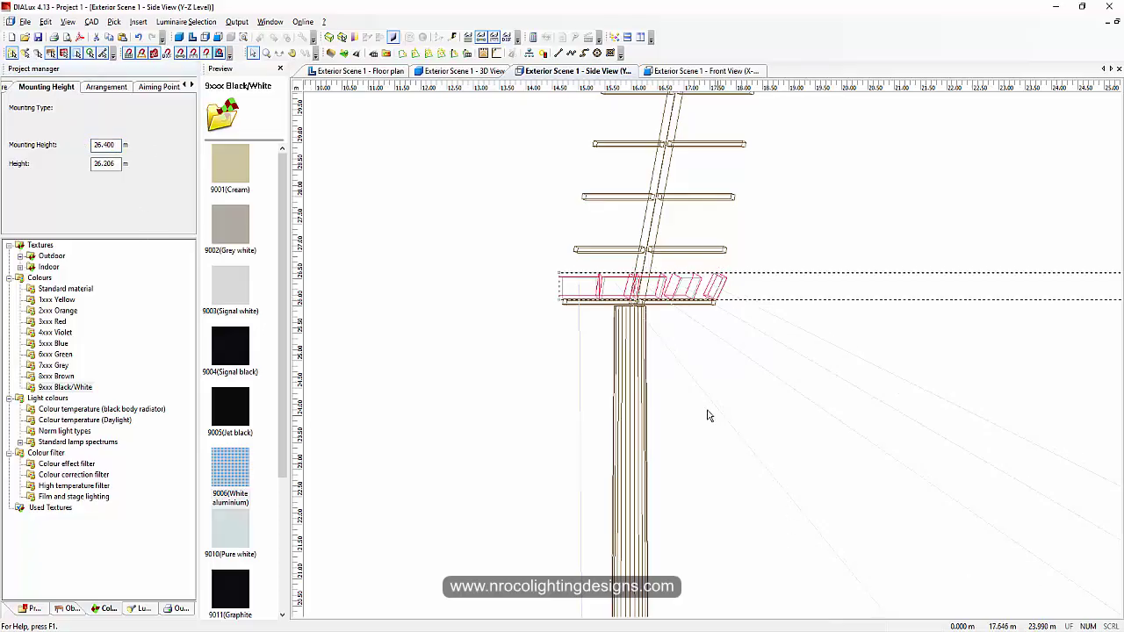
# Select only the row of floodlights on the lowest crossarm in the side view, excluding the mast, and duplicate it
pyautogui.click(502, 363)
pyautogui.scroll(-1, 502, 370)
pyautogui.moveTo(503, 370); pyautogui.dragTo(469, 353, button='middle')
pyautogui.scroll(1, 483, 298)
pyautogui.moveTo(453, 296); pyautogui.dragTo(565, 355, button='middle')
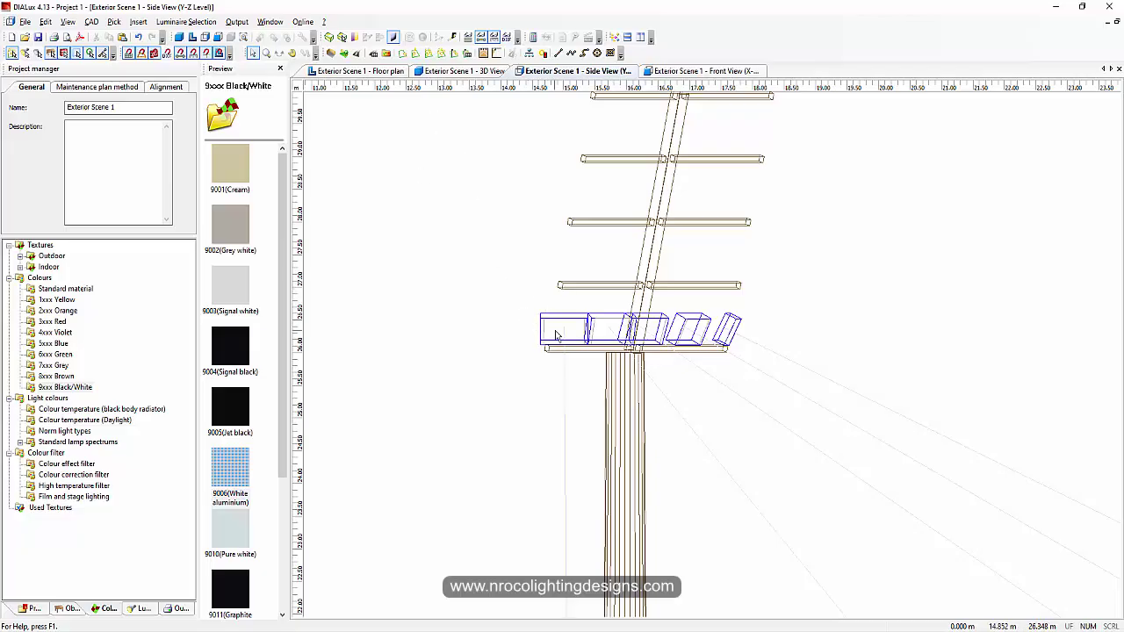
pyautogui.moveTo(449, 261); pyautogui.dragTo(826, 404)
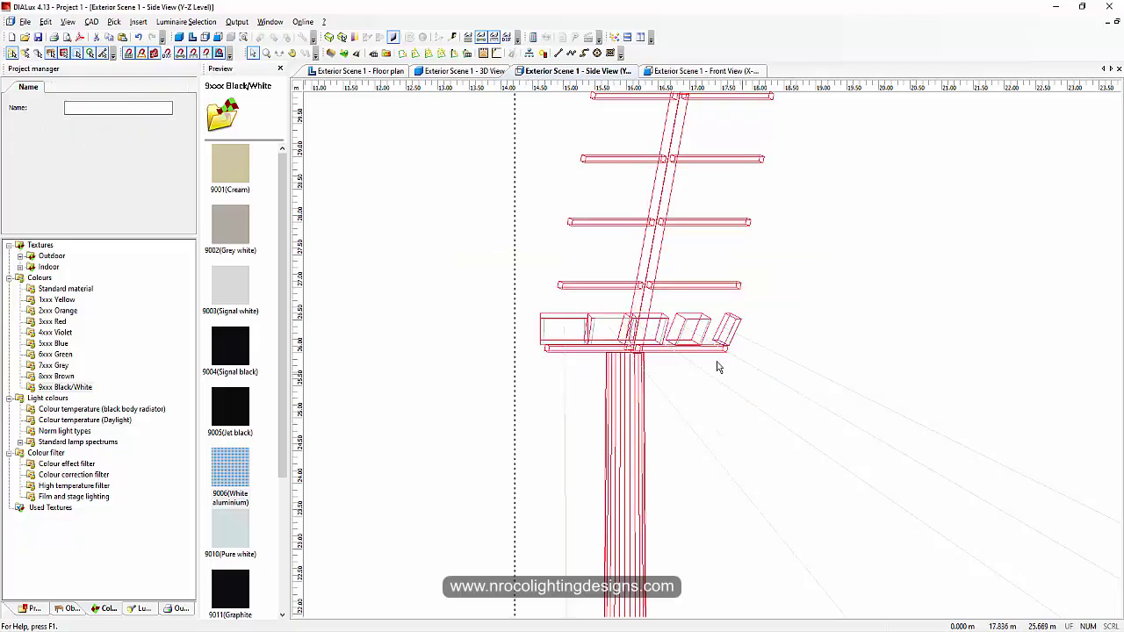
pyautogui.click(656, 263)
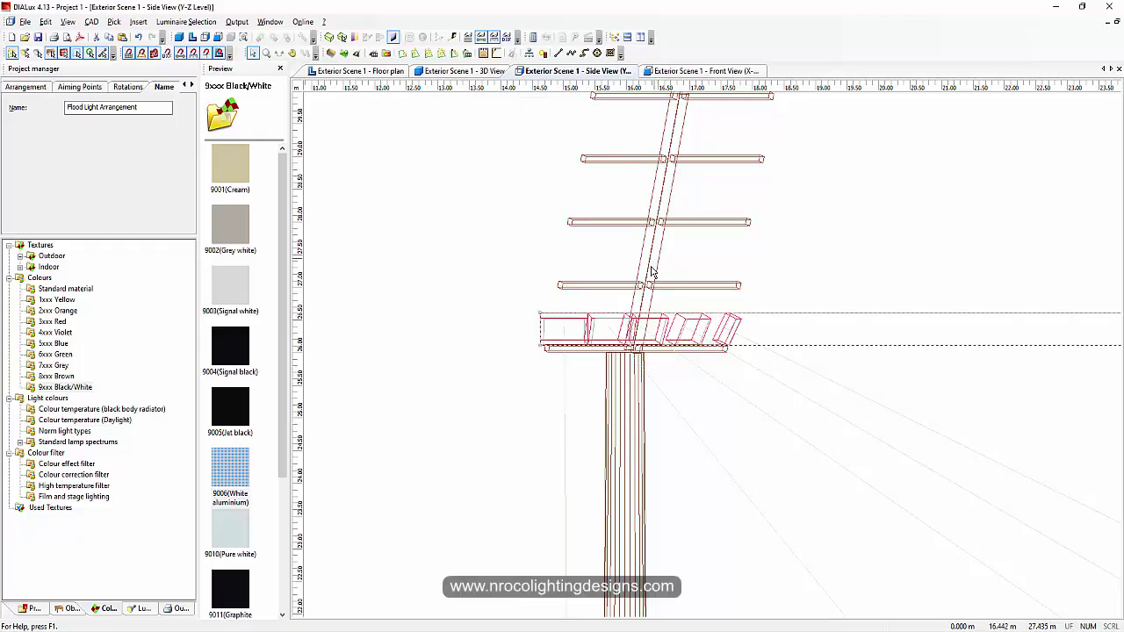
pyautogui.scroll(-1, 619, 320)
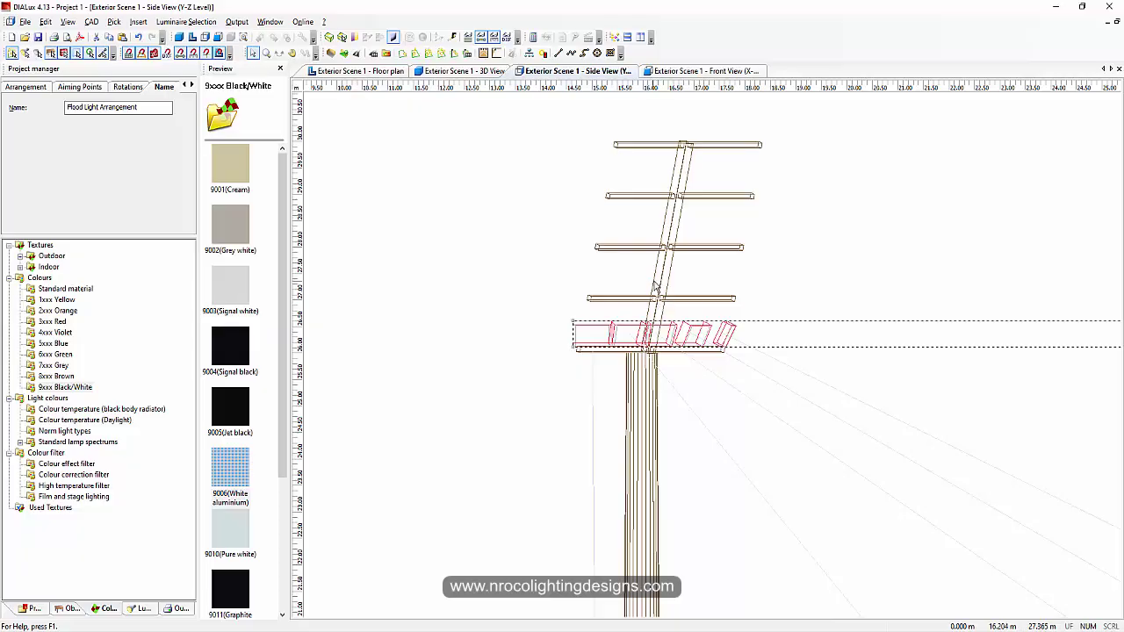
pyautogui.scroll(1, 655, 286)
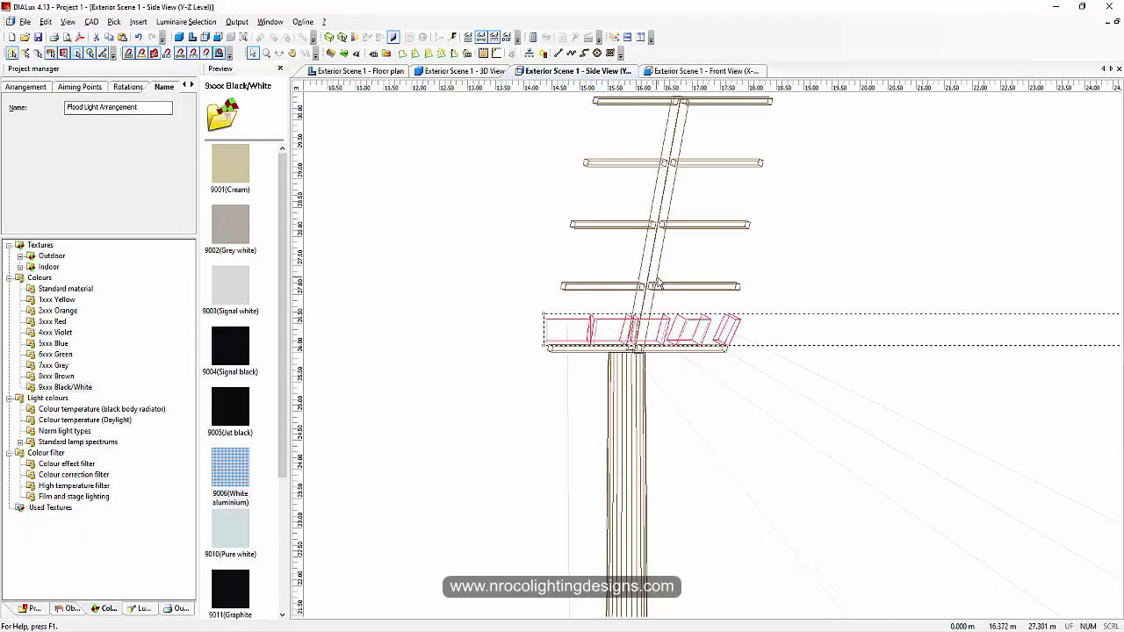
# Compare the duplicated floodlights with the mast in the floor plan, 3D view and side view
pyautogui.click(348, 72)
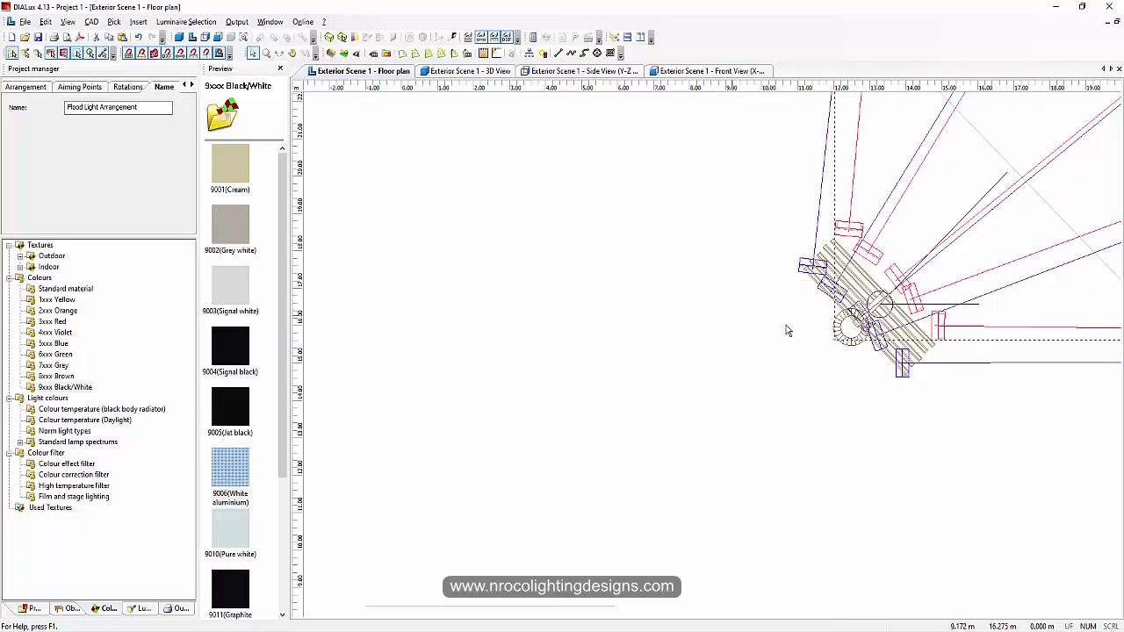
pyautogui.scroll(1, 850, 218)
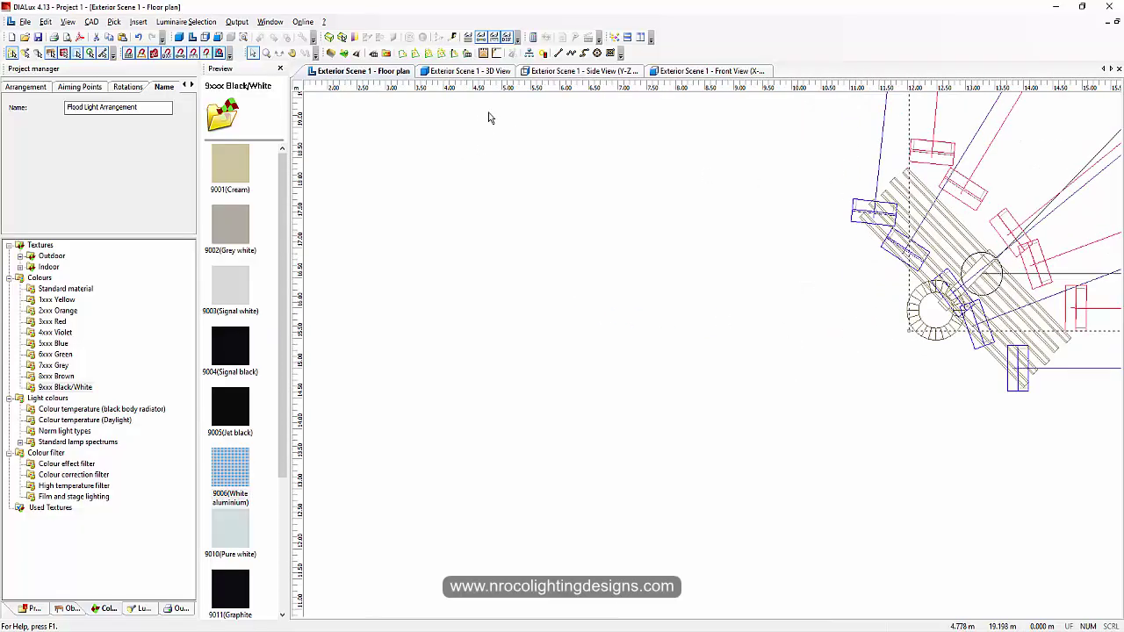
pyautogui.click(479, 72)
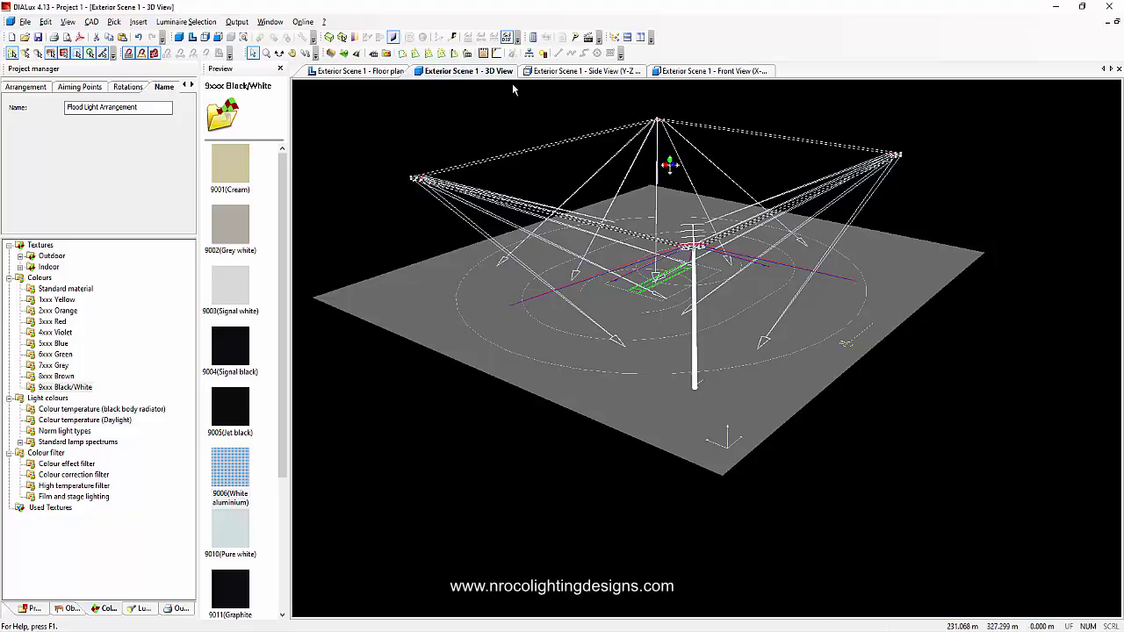
pyautogui.click(562, 71)
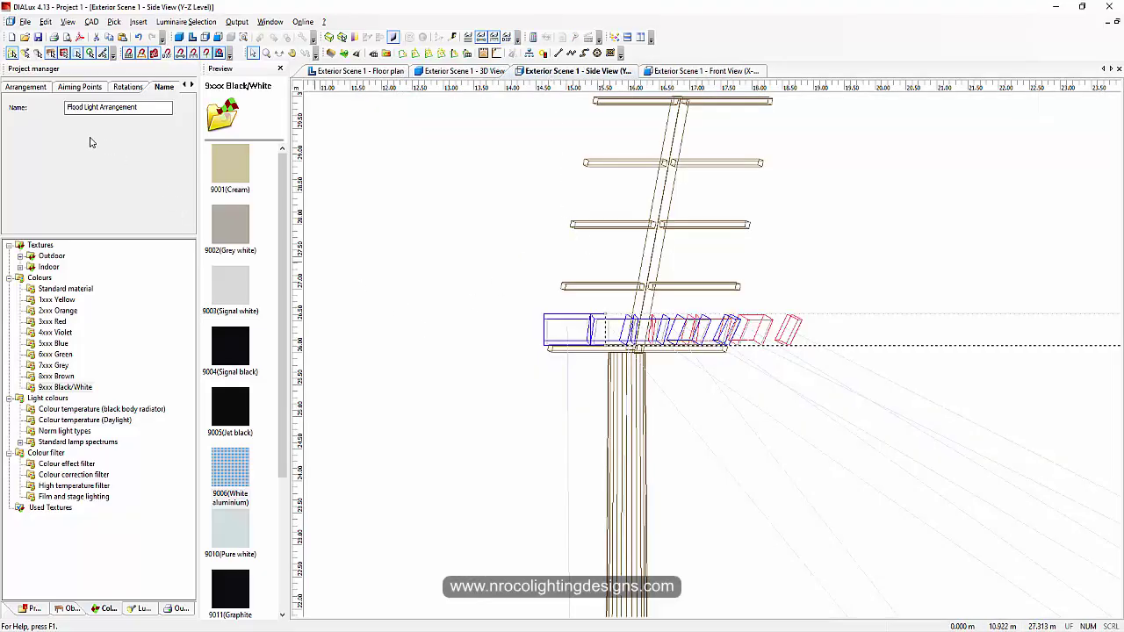
# Set the mounting height of the duplicated row of floodlights to 27.4 m
pyautogui.click(79, 87)
pyautogui.click(25, 87)
pyautogui.click(5, 88)
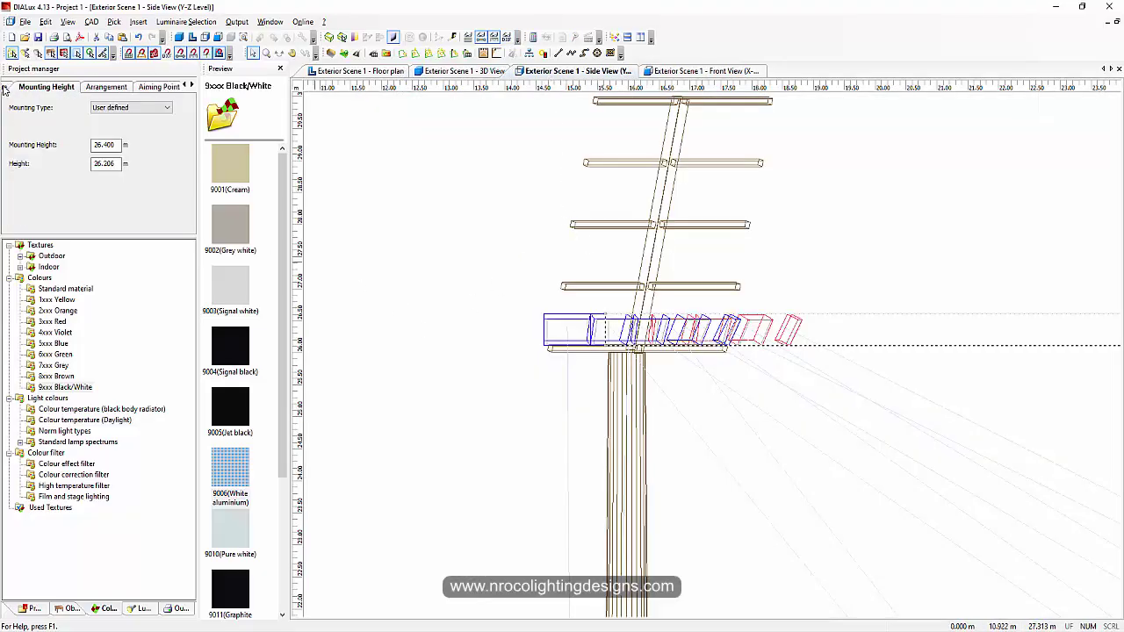
pyautogui.moveTo(102, 144); pyautogui.dragTo(95, 145)
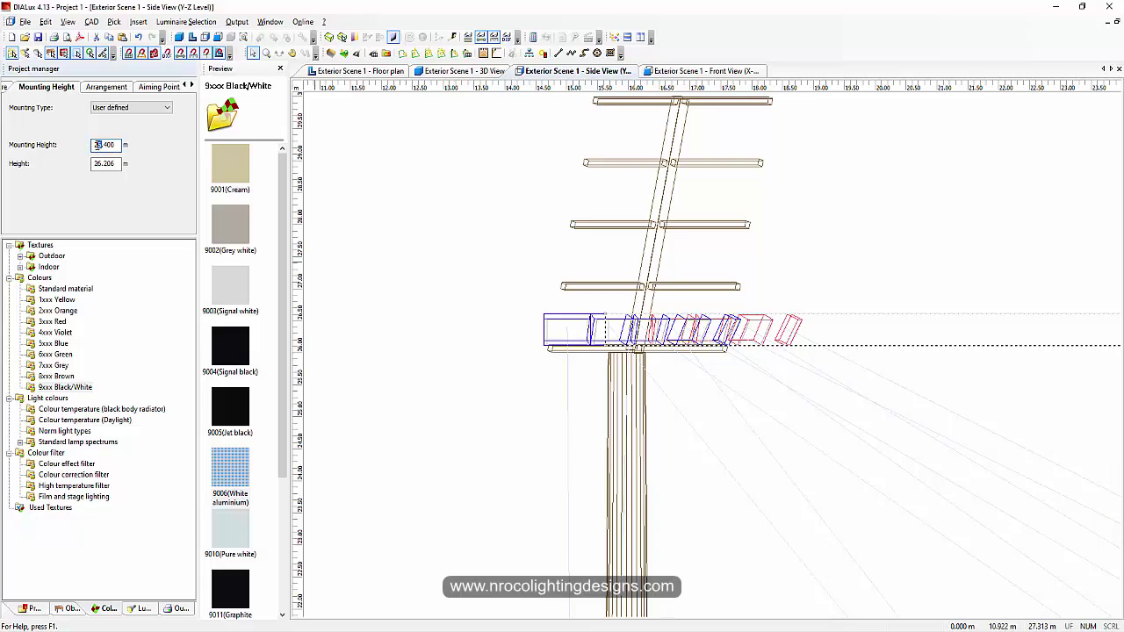
pyautogui.write('27')
pyautogui.press('Return')
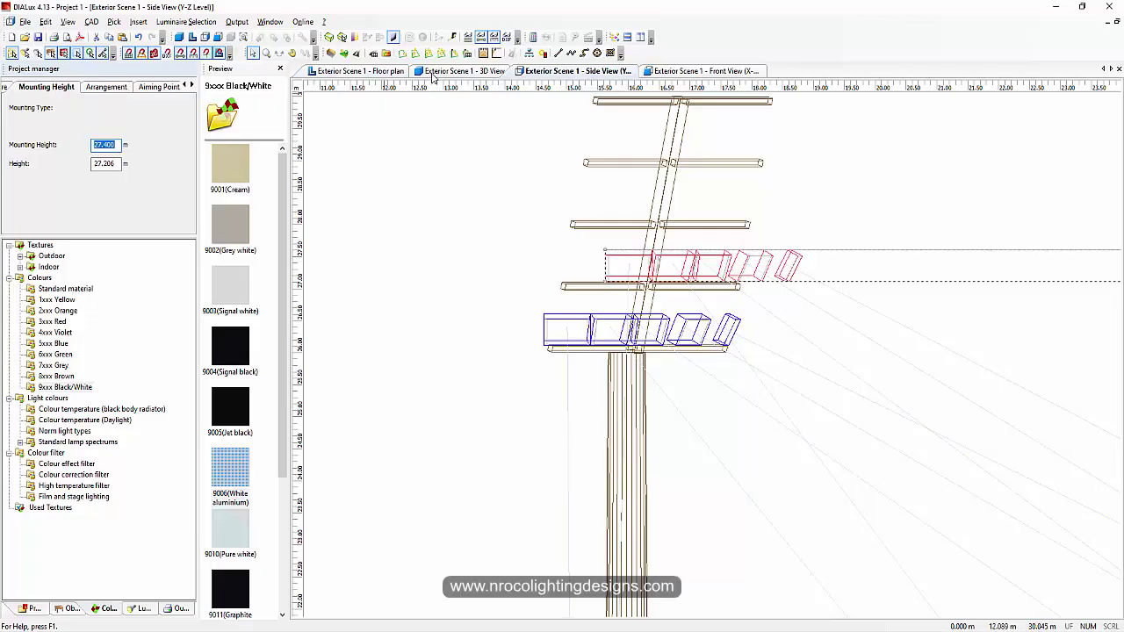
# Move each of the five duplicated floodlights individually onto the second-lowest crossarm in the floor plan, in line with the row below
pyautogui.click(377, 75)
pyautogui.scroll(2, 629, 268)
pyautogui.scroll(3, 654, 230)
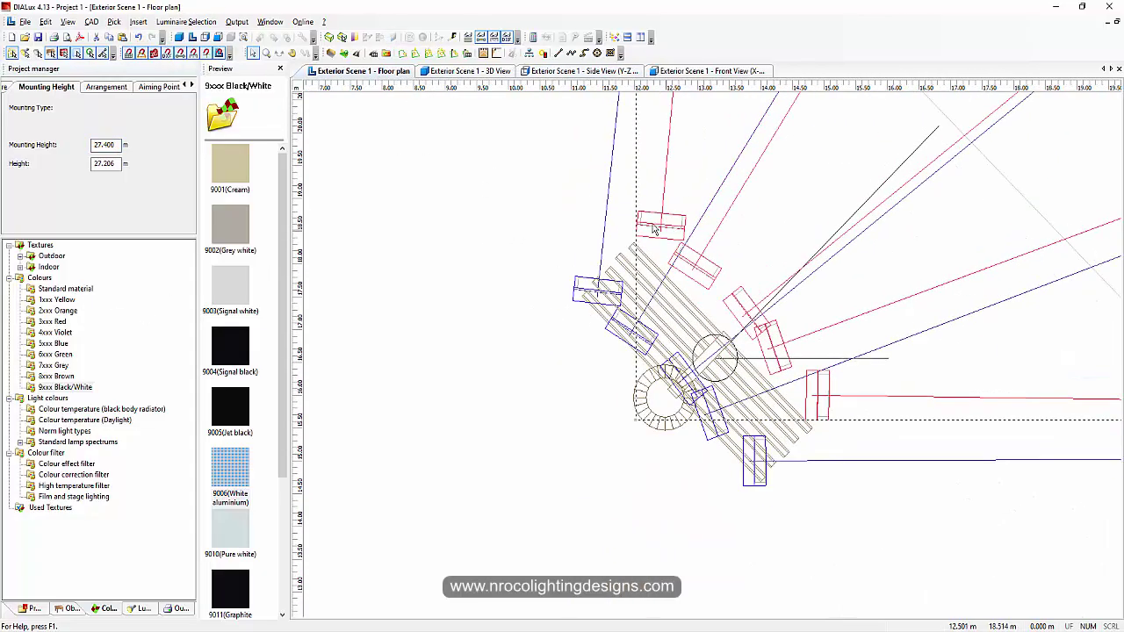
pyautogui.click(651, 216)
pyautogui.moveTo(659, 223); pyautogui.dragTo(587, 281)
pyautogui.scroll(2, 681, 219)
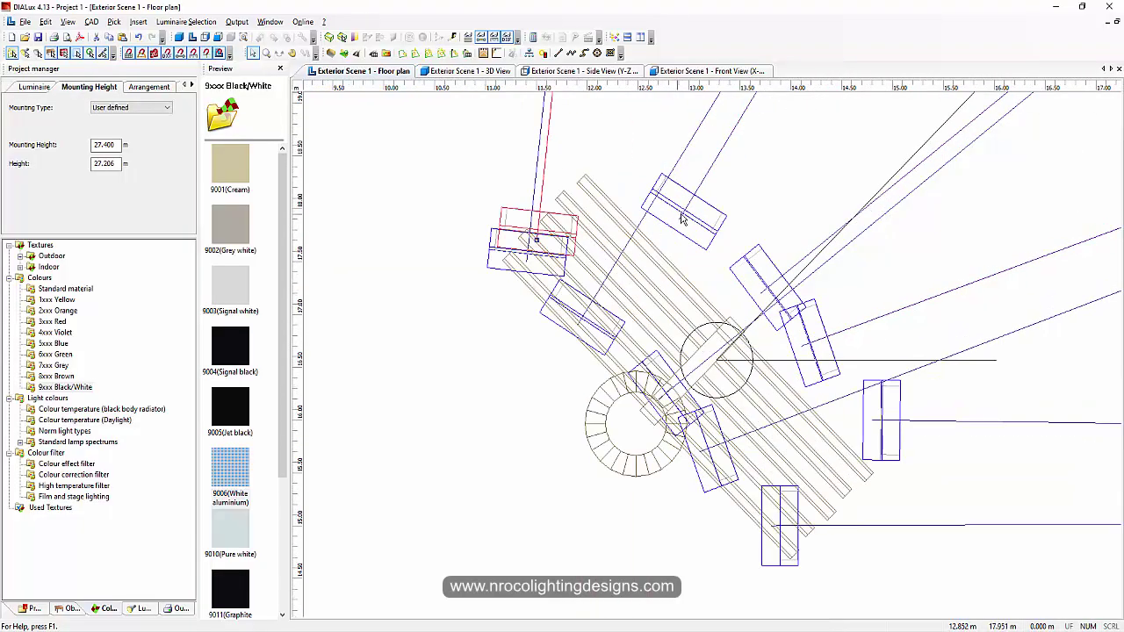
pyautogui.moveTo(681, 219); pyautogui.dragTo(597, 302)
pyautogui.moveTo(753, 305); pyautogui.dragTo(657, 376)
pyautogui.moveTo(795, 345); pyautogui.dragTo(729, 439)
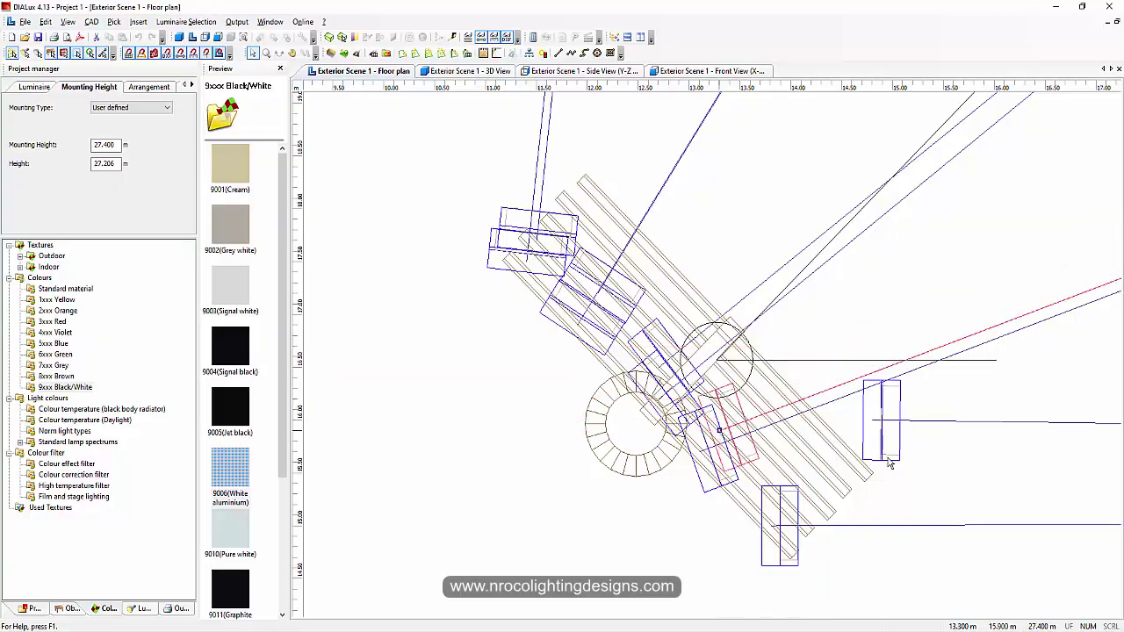
pyautogui.moveTo(881, 422); pyautogui.dragTo(790, 494)
# Examine the two floodlight rows on the mast in the 3D view, floor plan and side view
pyautogui.click(456, 74)
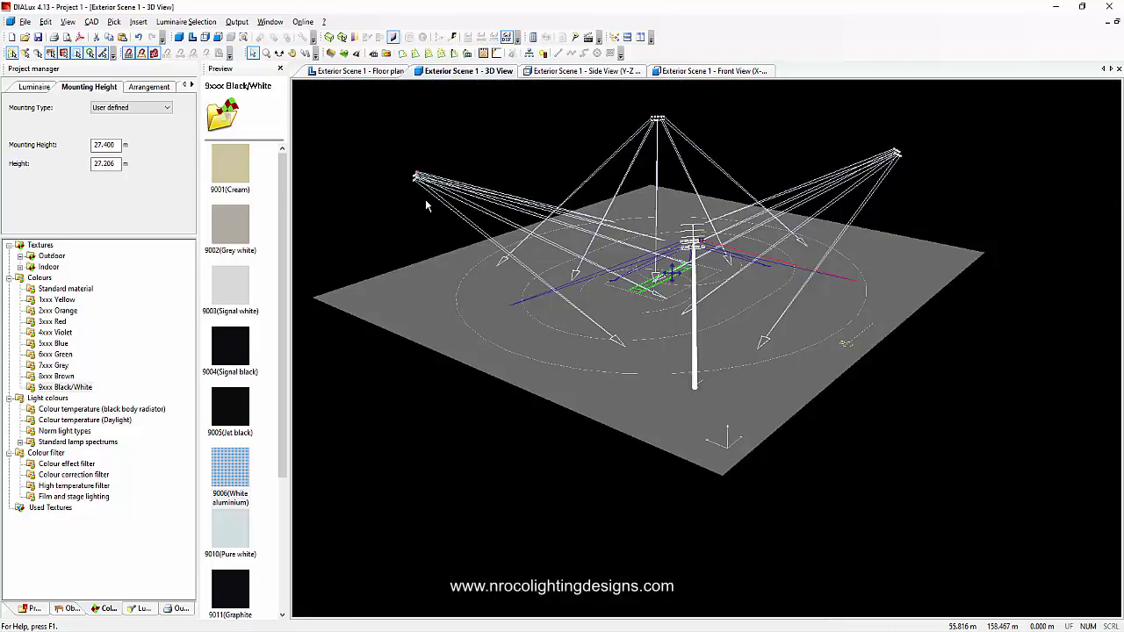
pyautogui.click(434, 145)
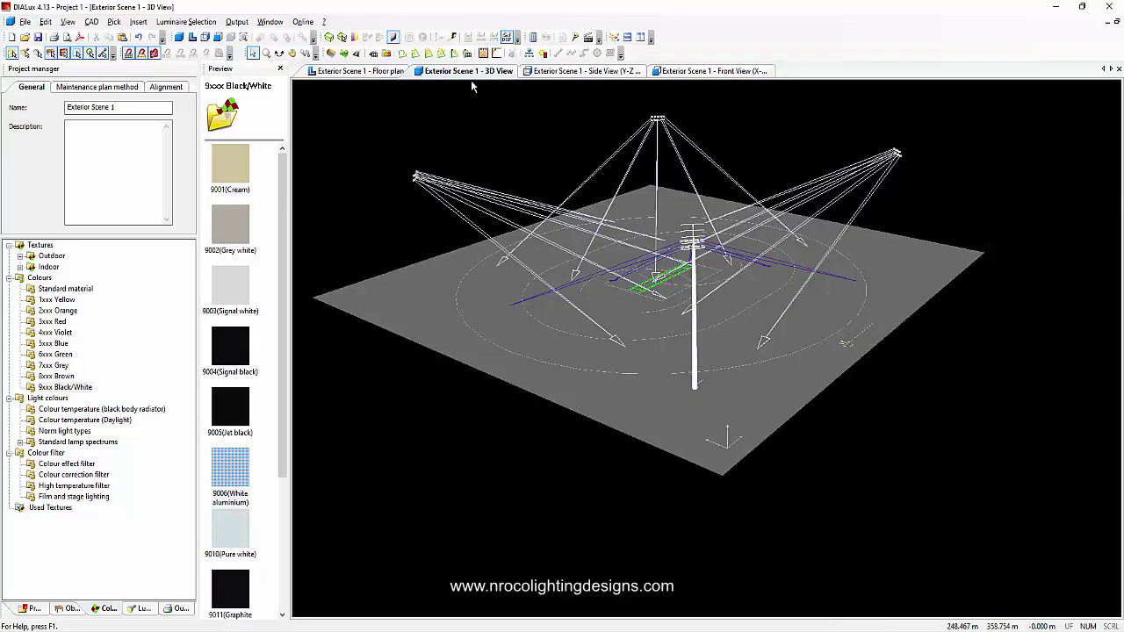
pyautogui.click(279, 53)
pyautogui.moveTo(620, 181); pyautogui.dragTo(694, 216)
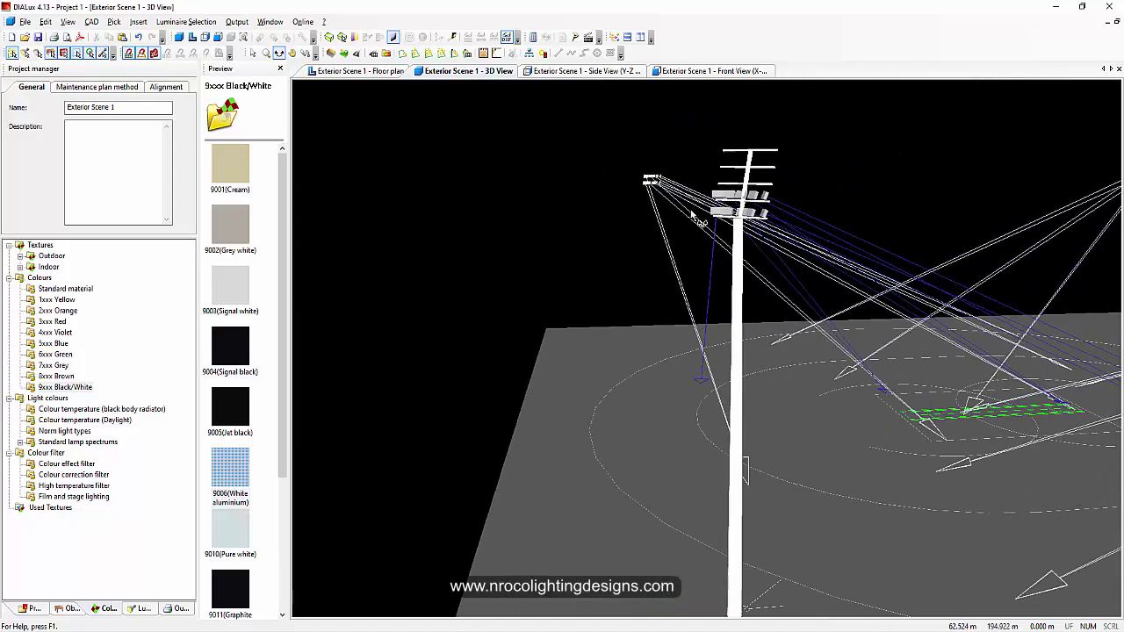
pyautogui.click(379, 74)
pyautogui.scroll(-2, 707, 387)
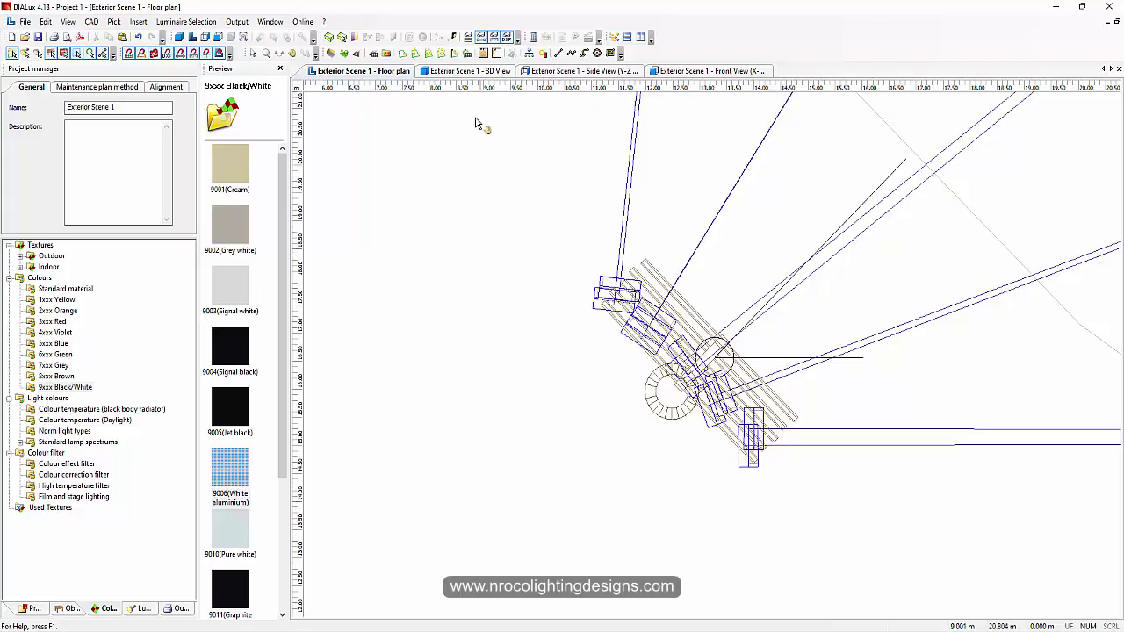
pyautogui.click(590, 74)
# Select only the floodlights on the second-lowest crossarm in the side view and duplicate the row
pyautogui.click(253, 53)
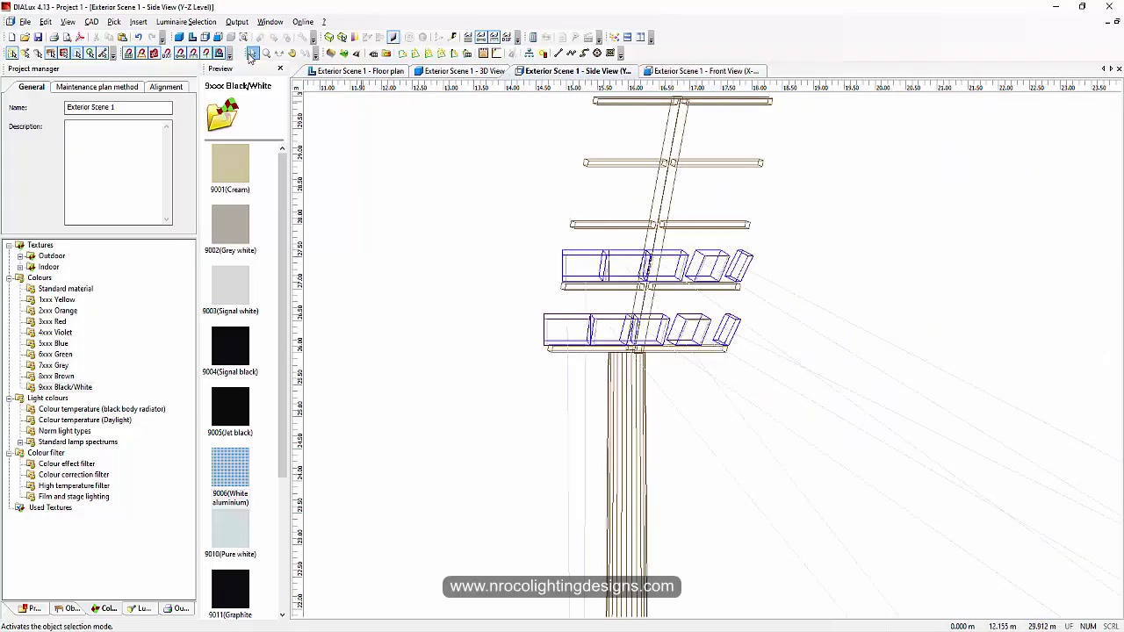
pyautogui.moveTo(765, 287); pyautogui.dragTo(511, 206)
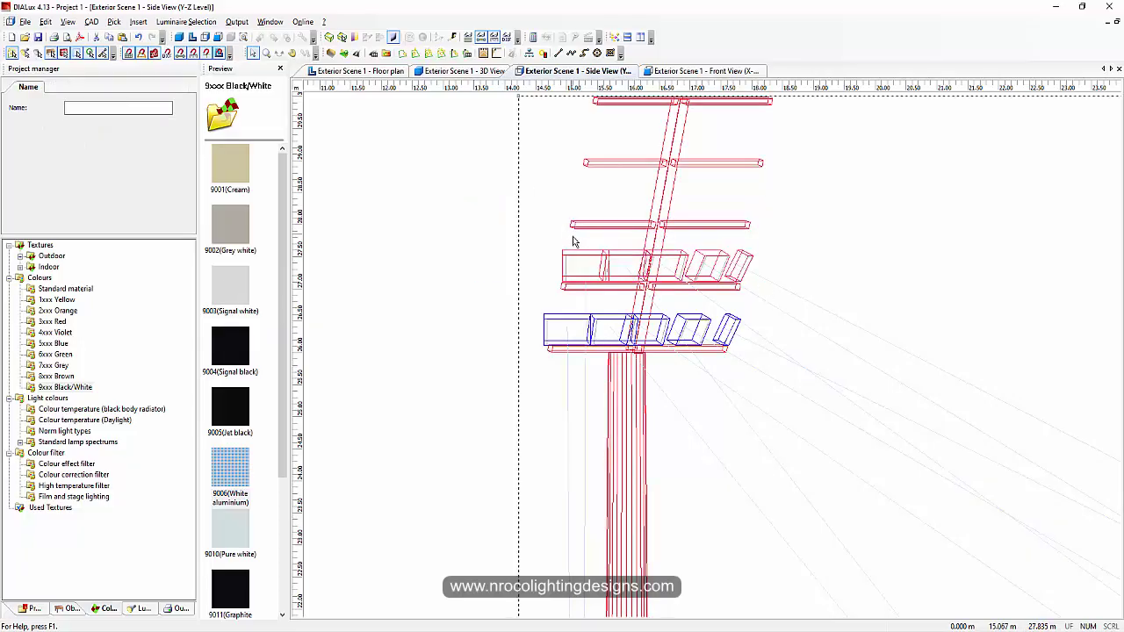
pyautogui.click(654, 230)
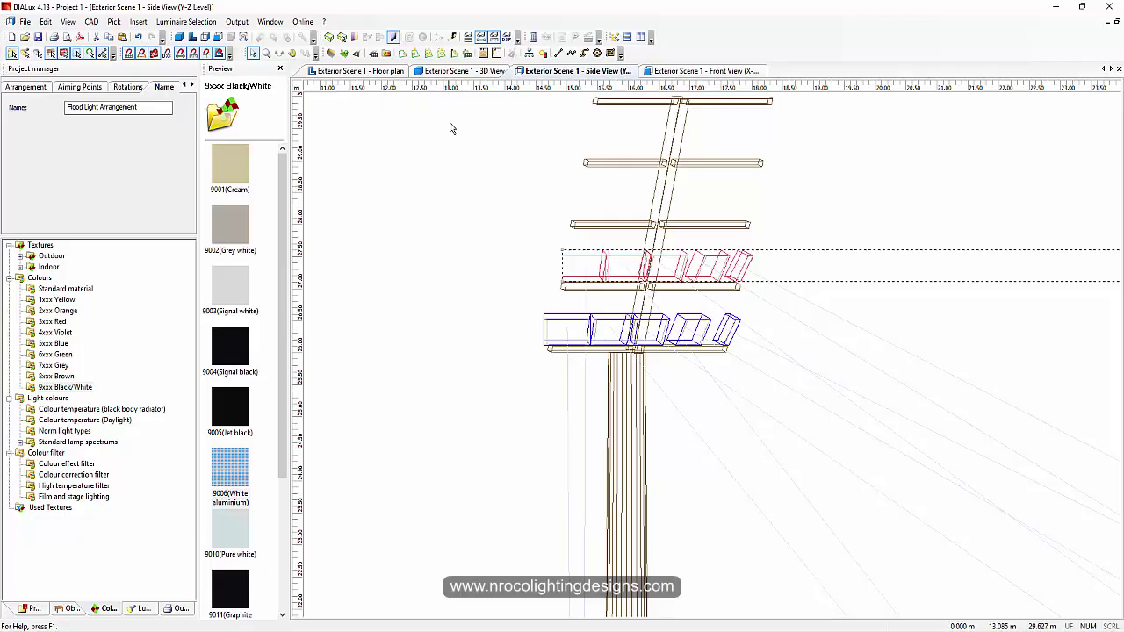
pyautogui.hotkey('ctrl', 'v')
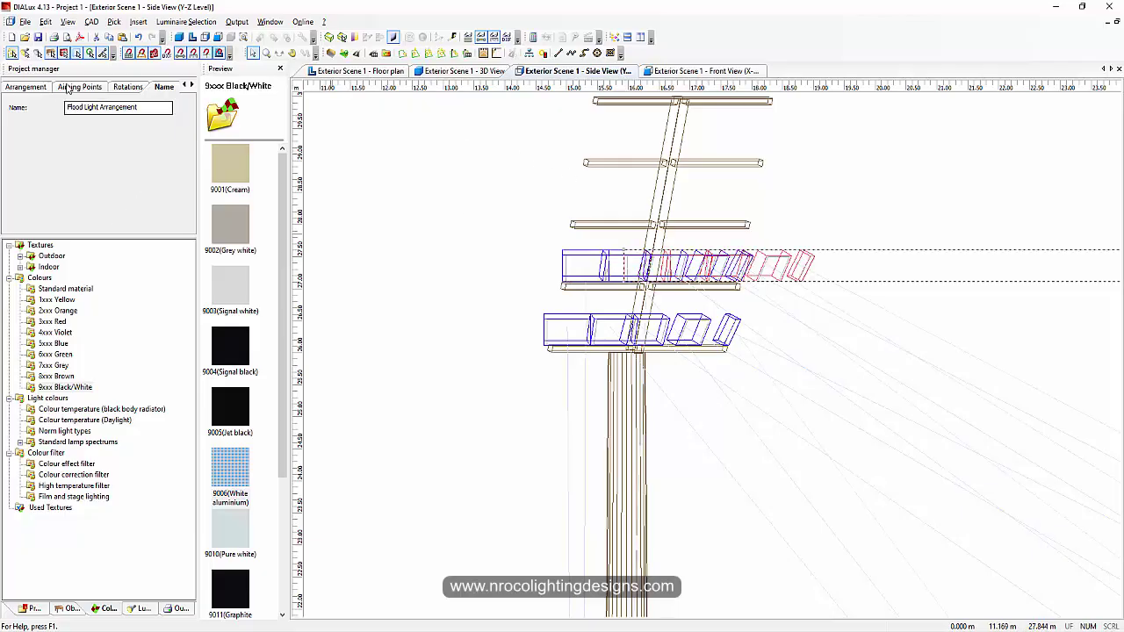
# Set the mounting height of the new floodlight row to 28.4 m for the third crossarm
pyautogui.click(12, 92)
pyautogui.click(11, 89)
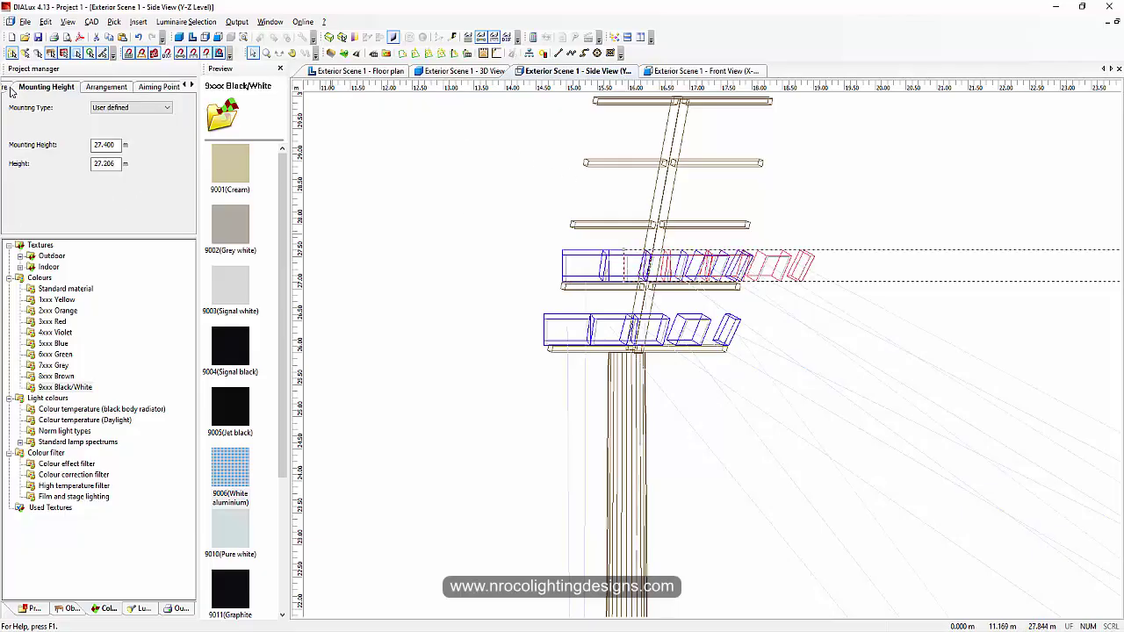
pyautogui.click(99, 147)
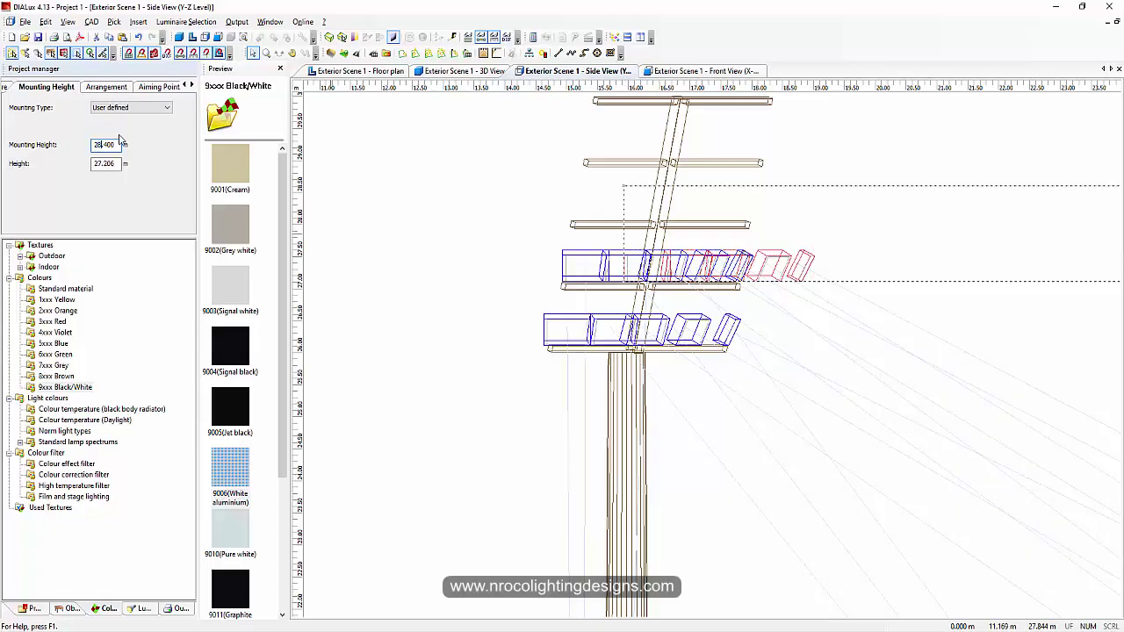
pyautogui.press('Return')
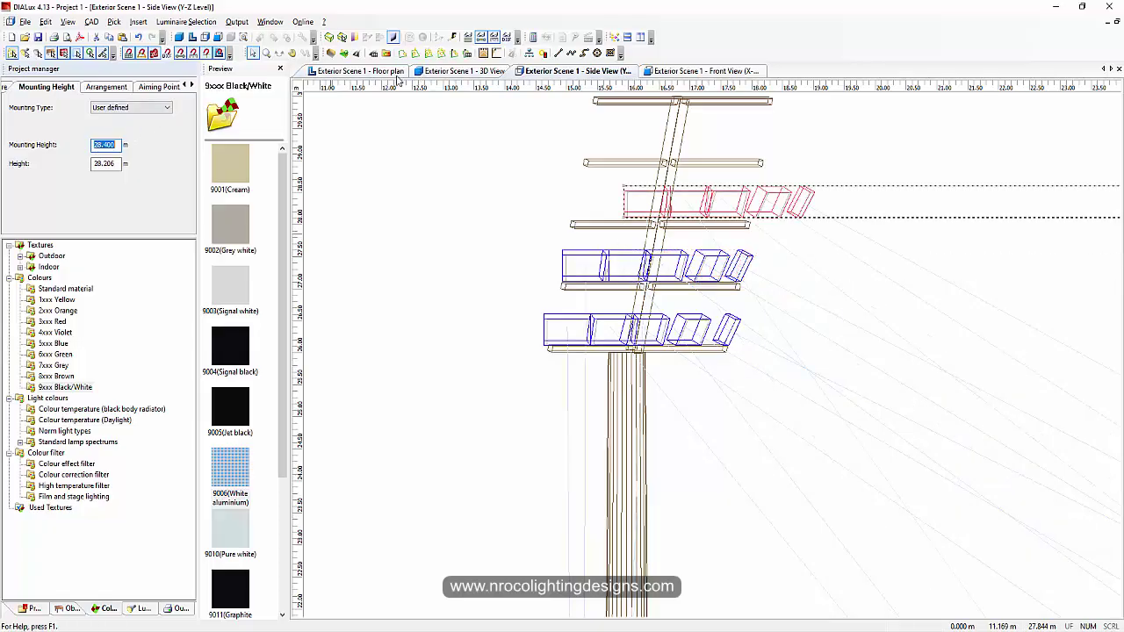
# Move the 28.4 m floodlight row as a group onto the third crossarm in the floor plan
pyautogui.click(385, 72)
pyautogui.scroll(1, 713, 309)
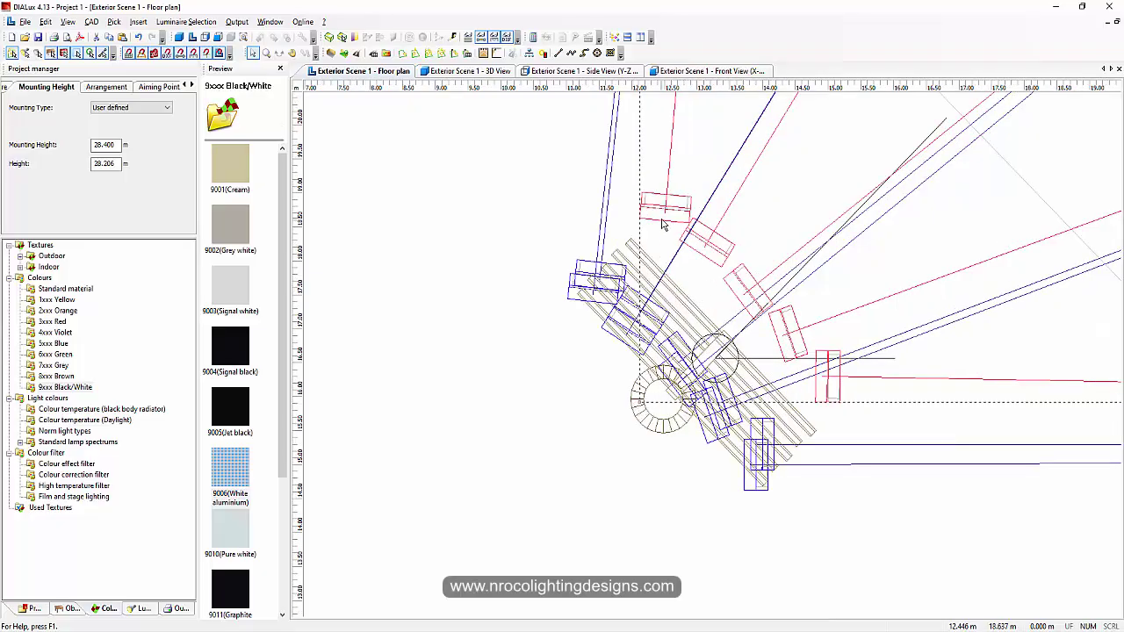
pyautogui.moveTo(641, 404); pyautogui.dragTo(610, 456)
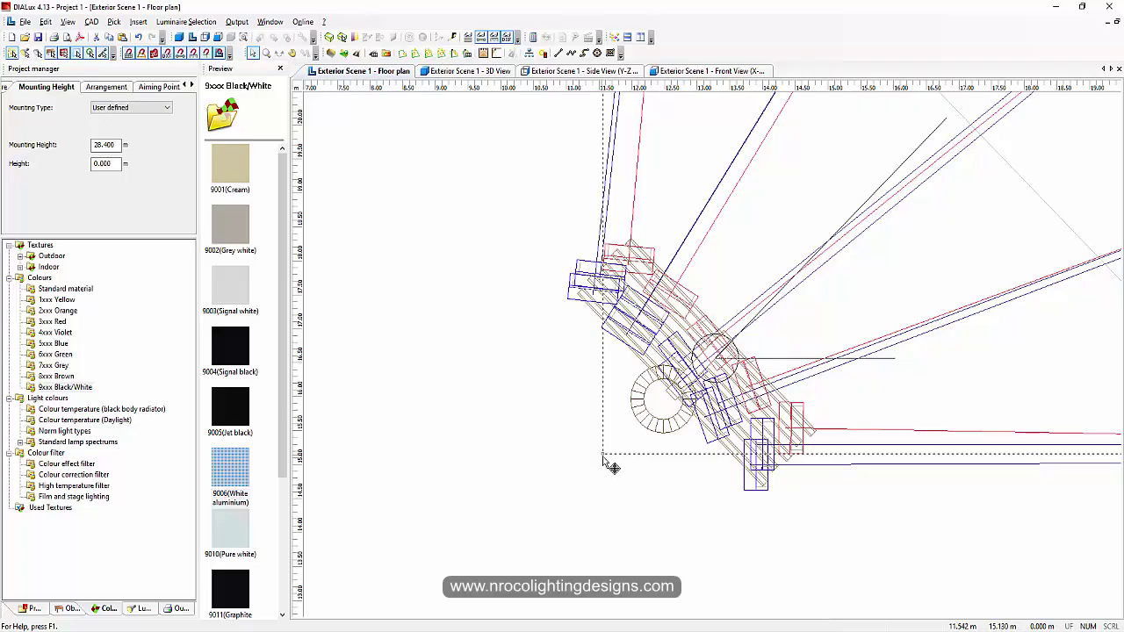
pyautogui.moveTo(612, 466); pyautogui.dragTo(606, 471)
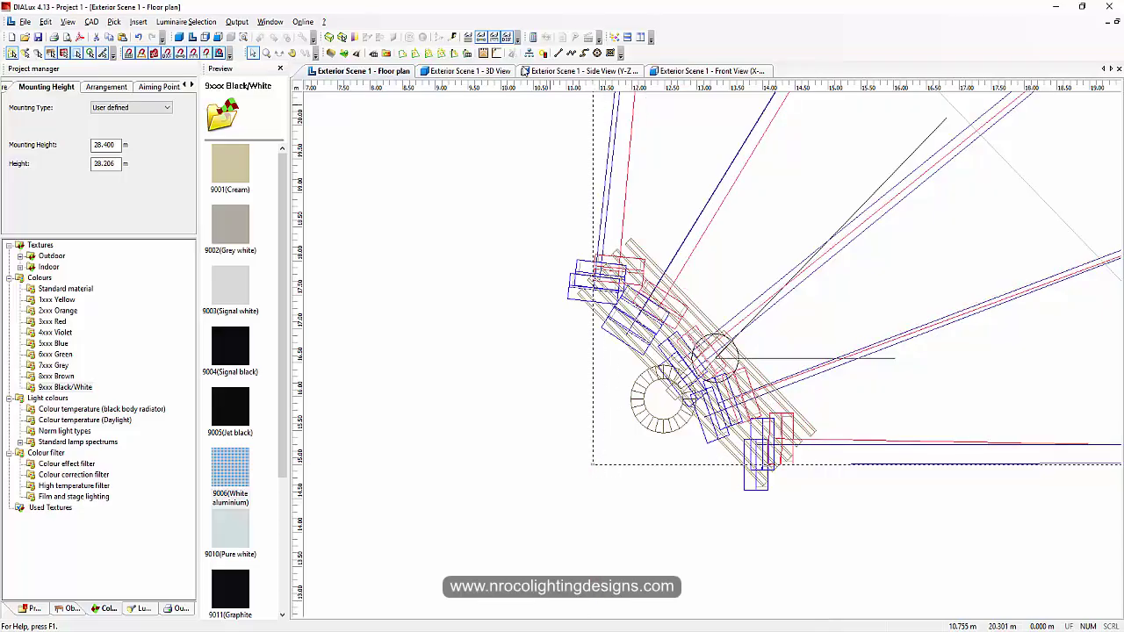
# Duplicate the third floodlight row in the side view and set the copy's mounting height to 29.4 m
pyautogui.click(537, 72)
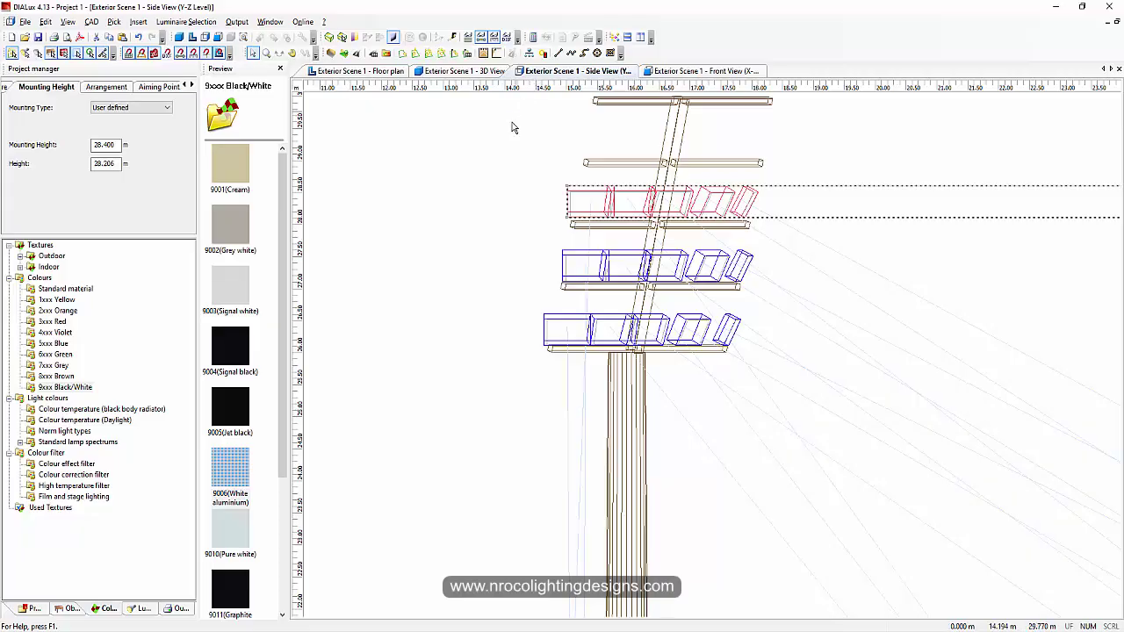
pyautogui.moveTo(529, 149); pyautogui.dragTo(487, 175, button='middle')
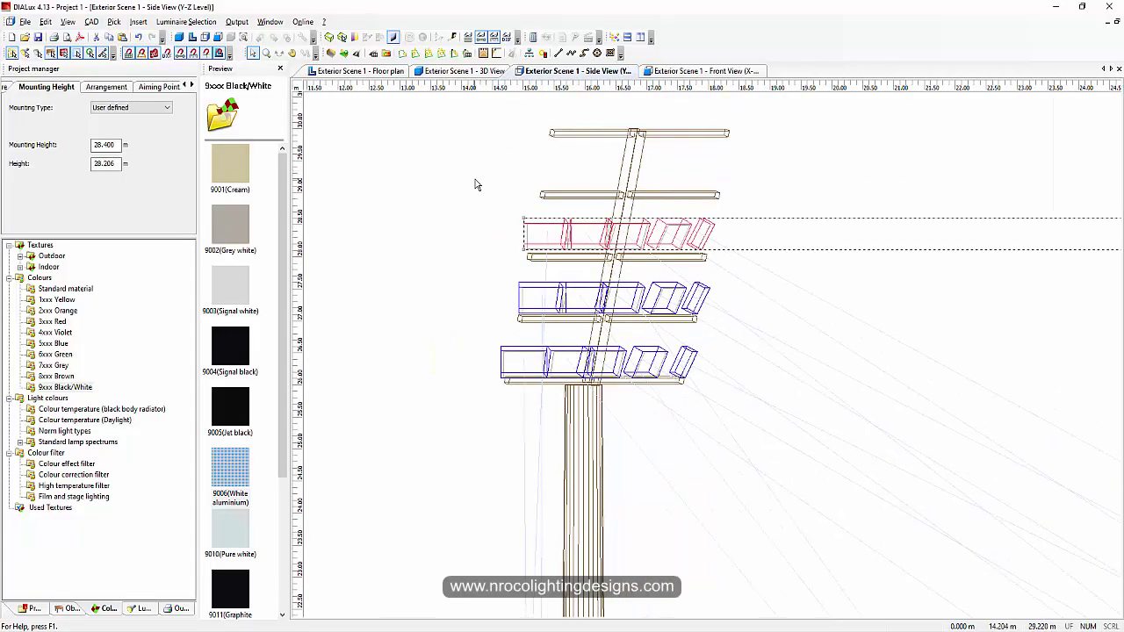
pyautogui.hotkey('ctrl', 'v')
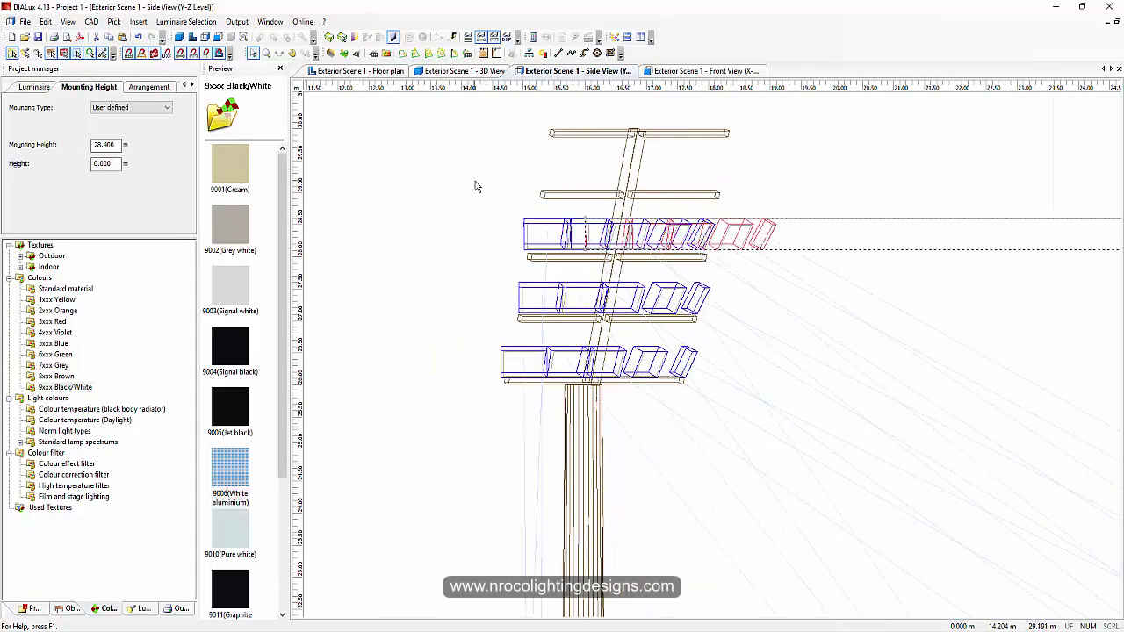
pyautogui.click(98, 144)
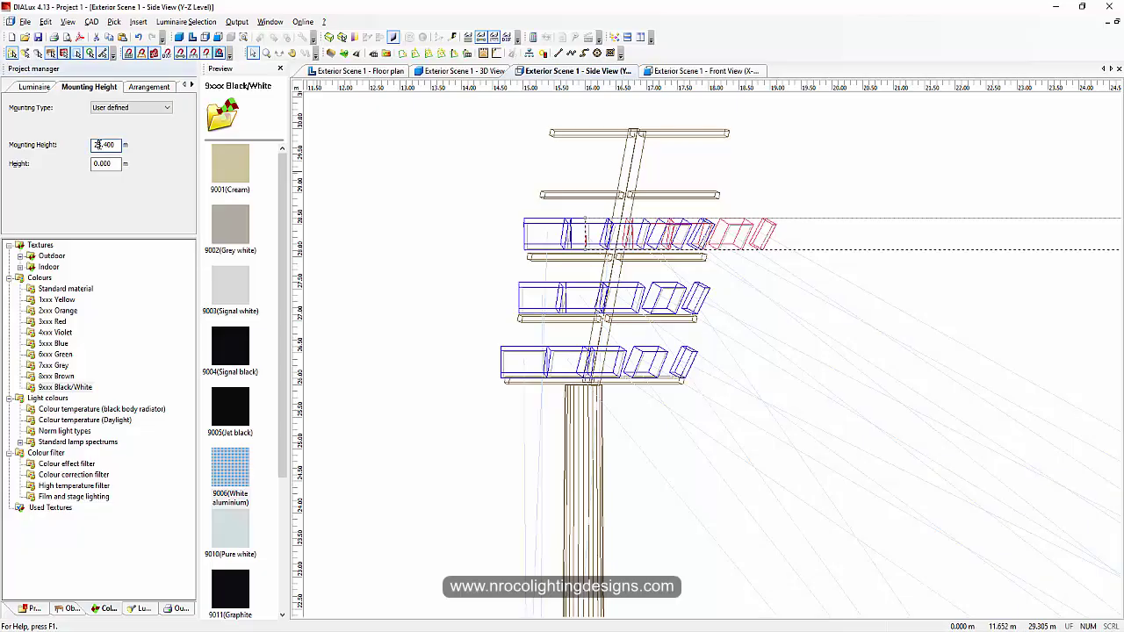
pyautogui.press('Return')
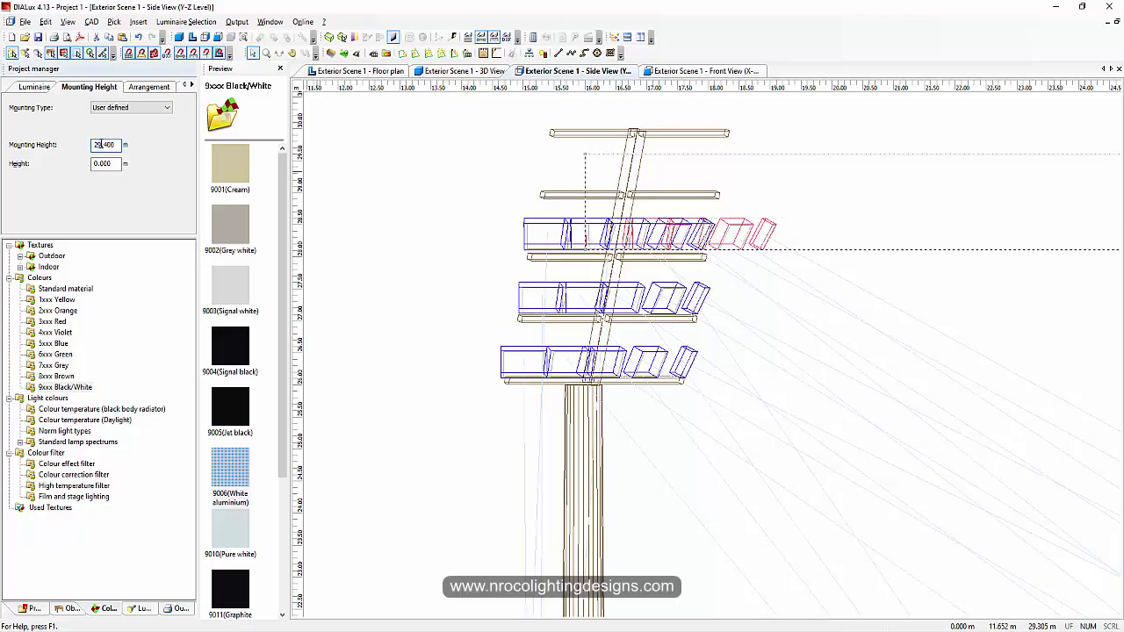
# Move the 29.4 m floodlight row onto the fourth crossarm in the floor plan and check it in the 3D and side views
pyautogui.click(365, 71)
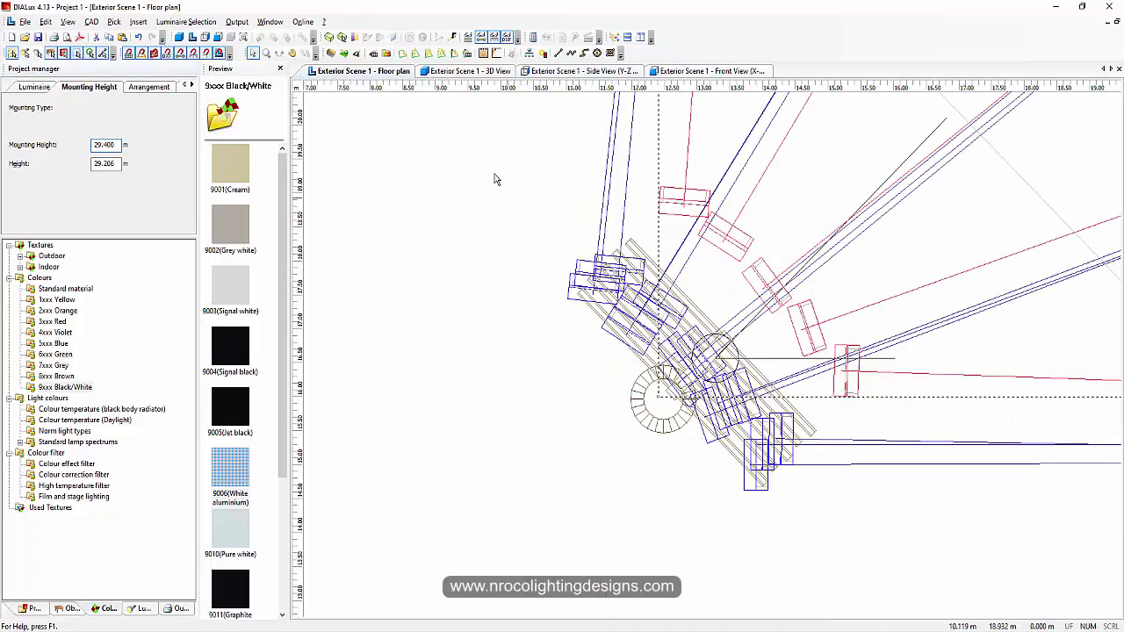
pyautogui.moveTo(659, 396); pyautogui.dragTo(604, 441)
pyautogui.click(451, 71)
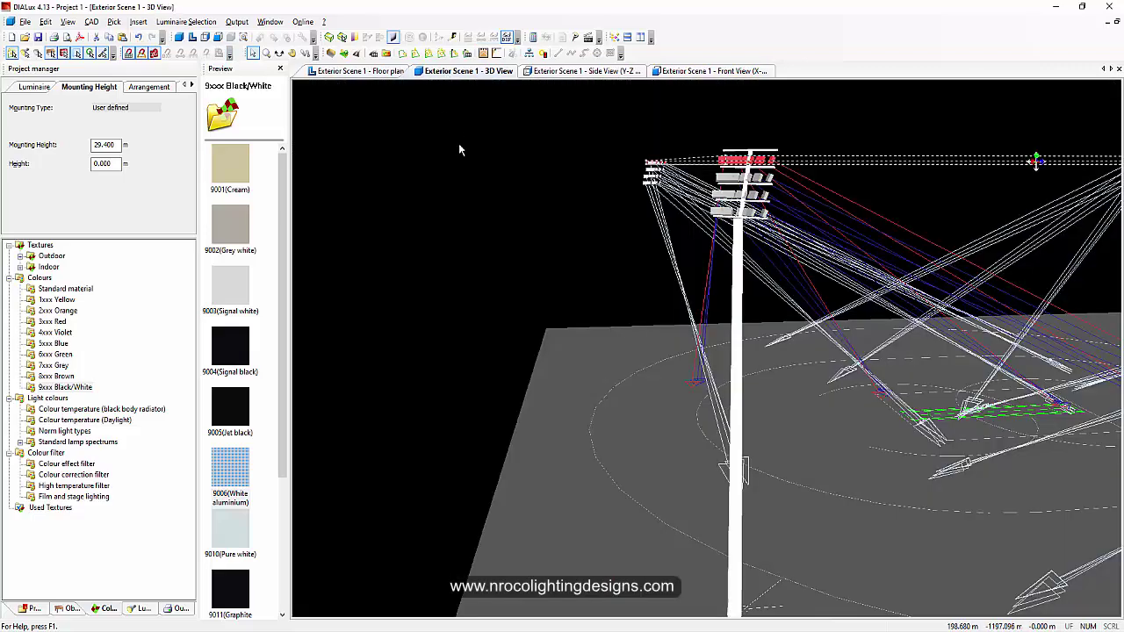
pyautogui.click(568, 72)
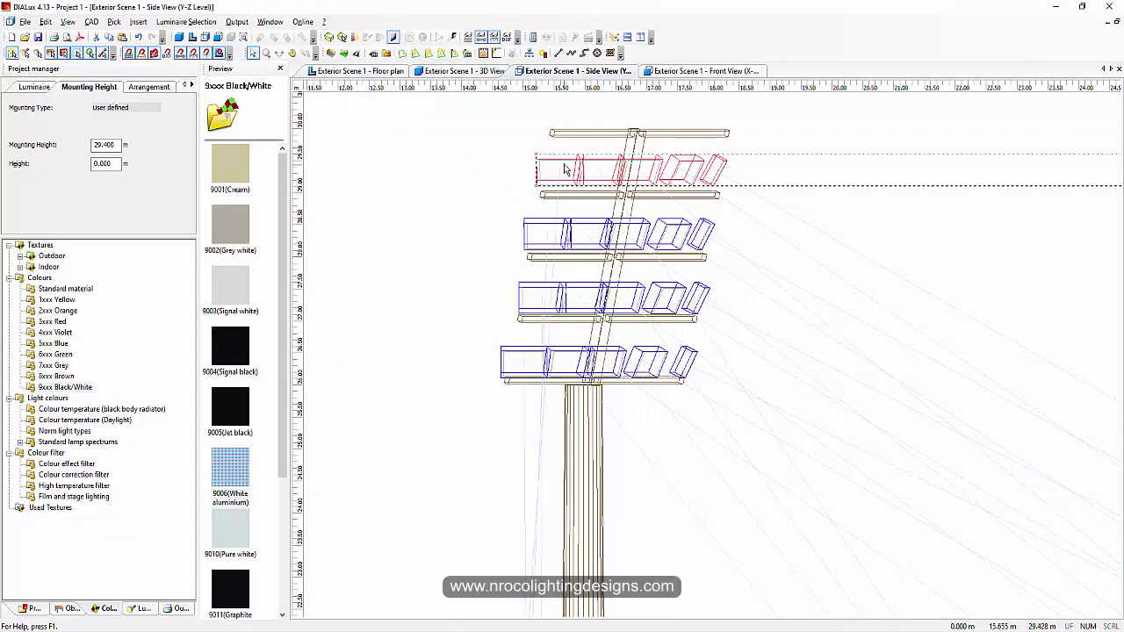
pyautogui.scroll(3, 564, 168)
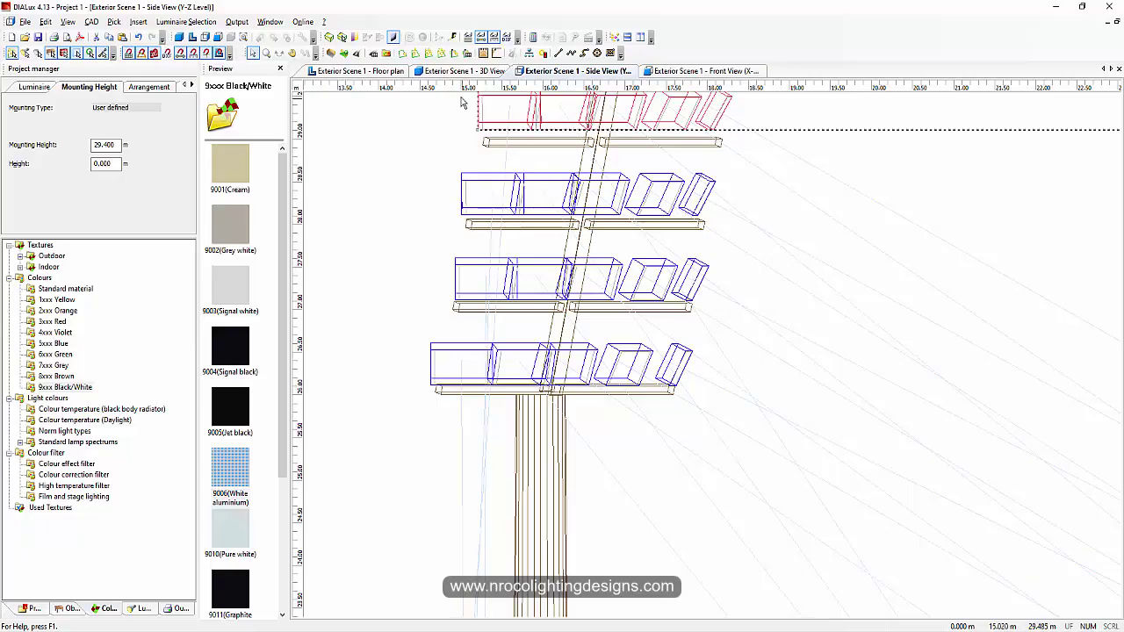
# Fine-tune the position of the fourth floodlight row along its crossarm in the floor plan
pyautogui.click(378, 72)
pyautogui.scroll(1, 600, 278)
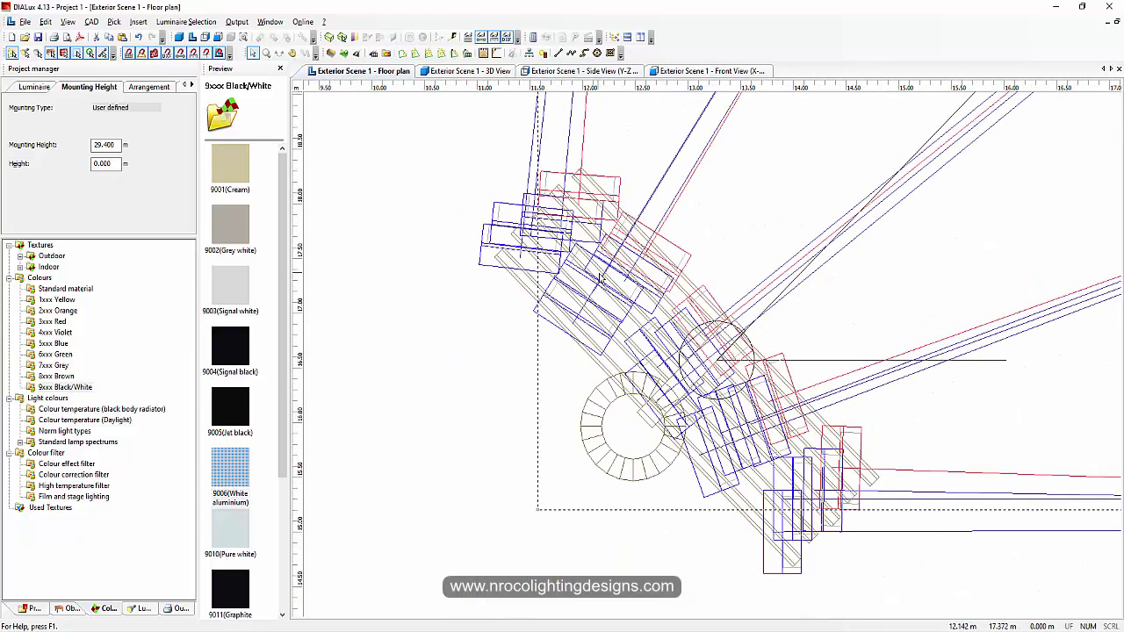
pyautogui.moveTo(536, 510)
pyautogui.mouseDown()
pyautogui.moveTo(535, 527)
pyautogui.moveTo(539, 519)
pyautogui.mouseUp()
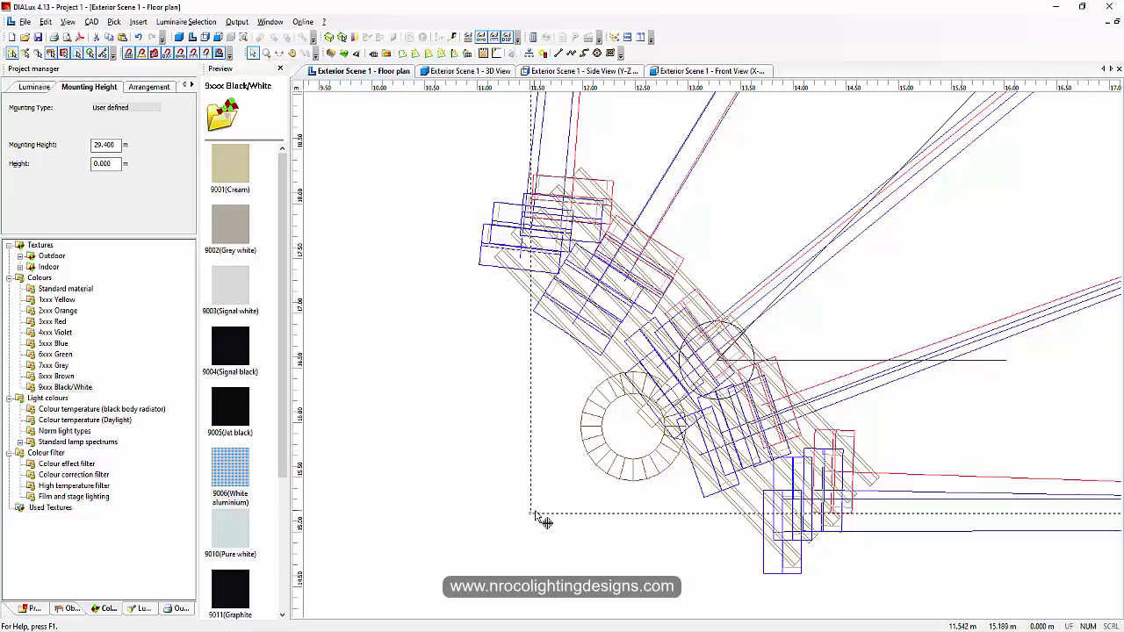
pyautogui.moveTo(544, 520); pyautogui.dragTo(547, 518)
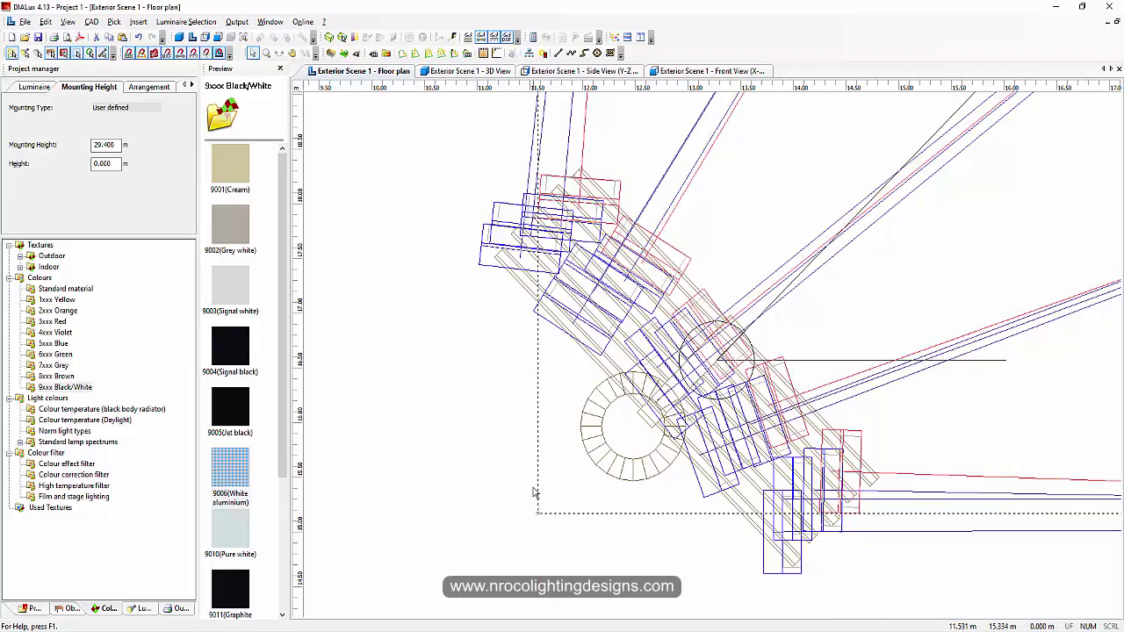
# Duplicate the fourth floodlight row and set the copy's mounting height to 30.4 m for the topmost crossarm
pyautogui.scroll(-2, 543, 465)
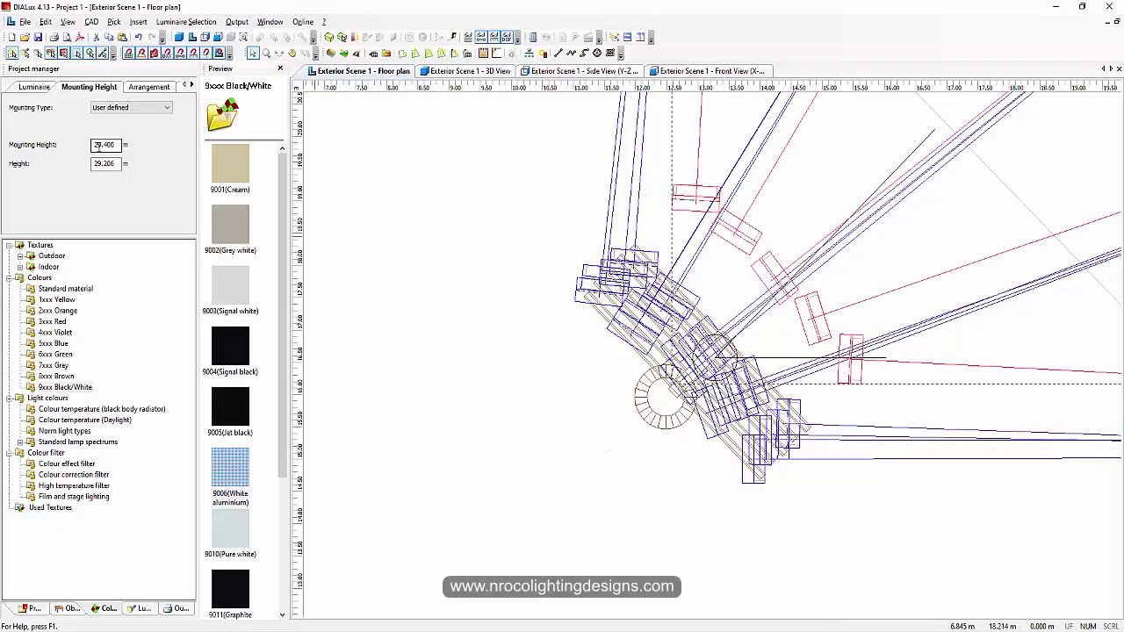
pyautogui.moveTo(95, 145); pyautogui.dragTo(102, 145)
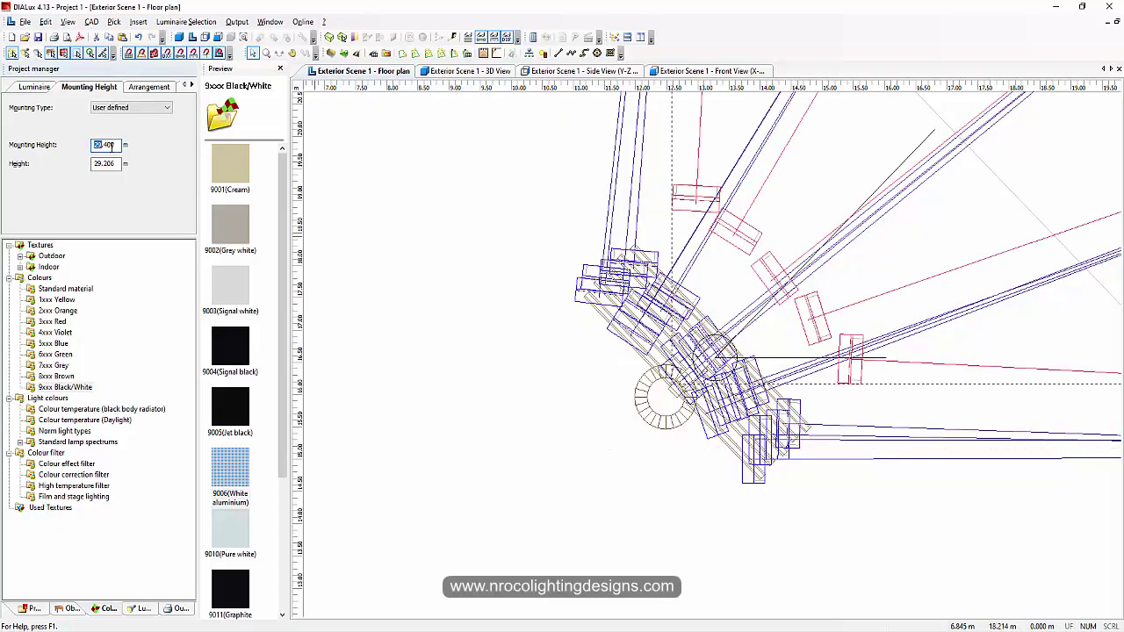
pyautogui.write('30')
pyautogui.press('Return')
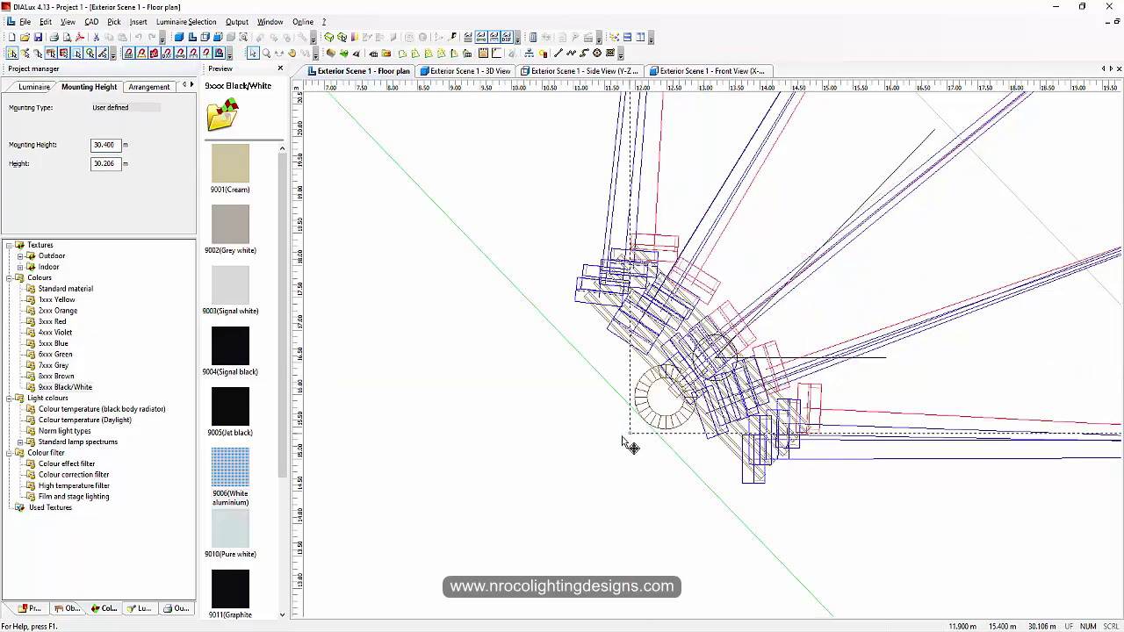
# Set the topmost floodlight row's mounting height to 30.3 m in the side view
pyautogui.click(553, 74)
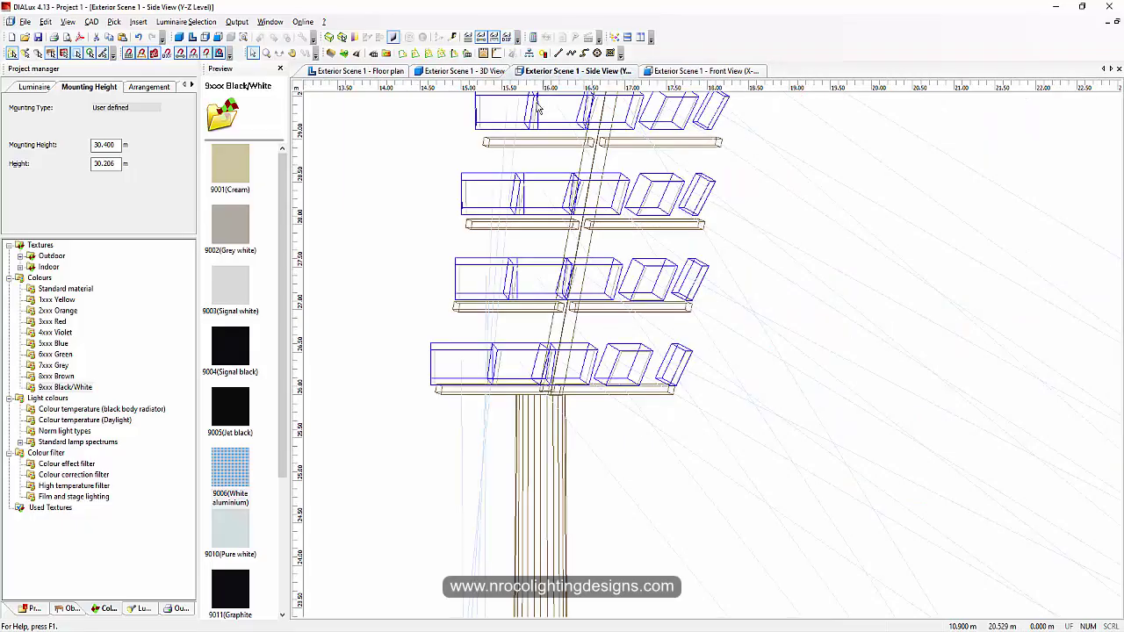
pyautogui.scroll(-3, 512, 214)
pyautogui.scroll(2, 489, 202)
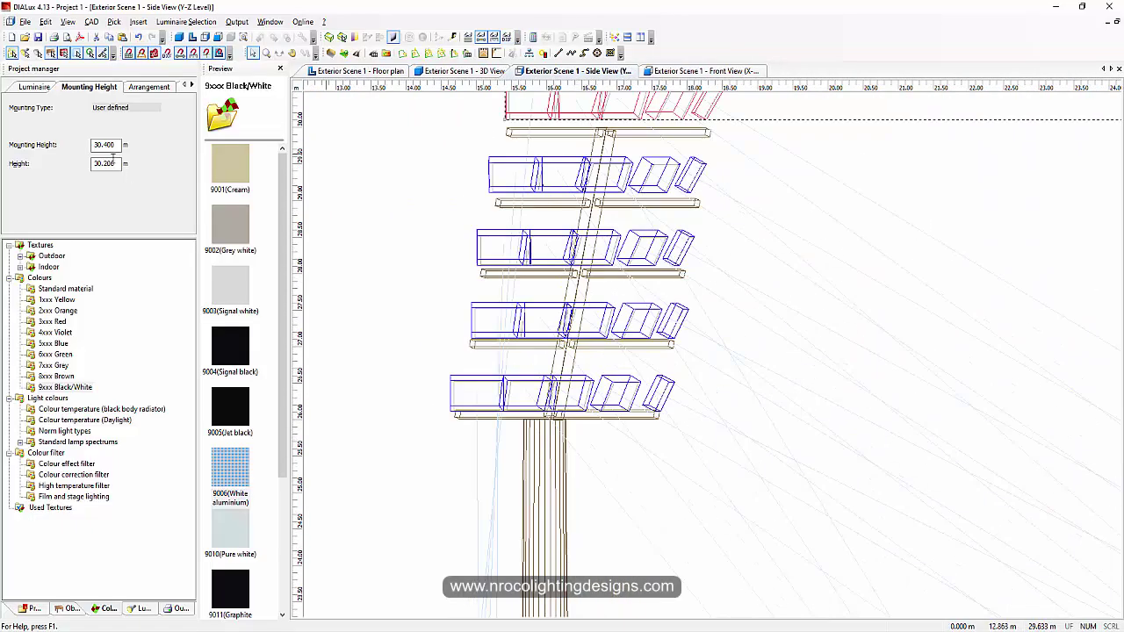
pyautogui.click(105, 146)
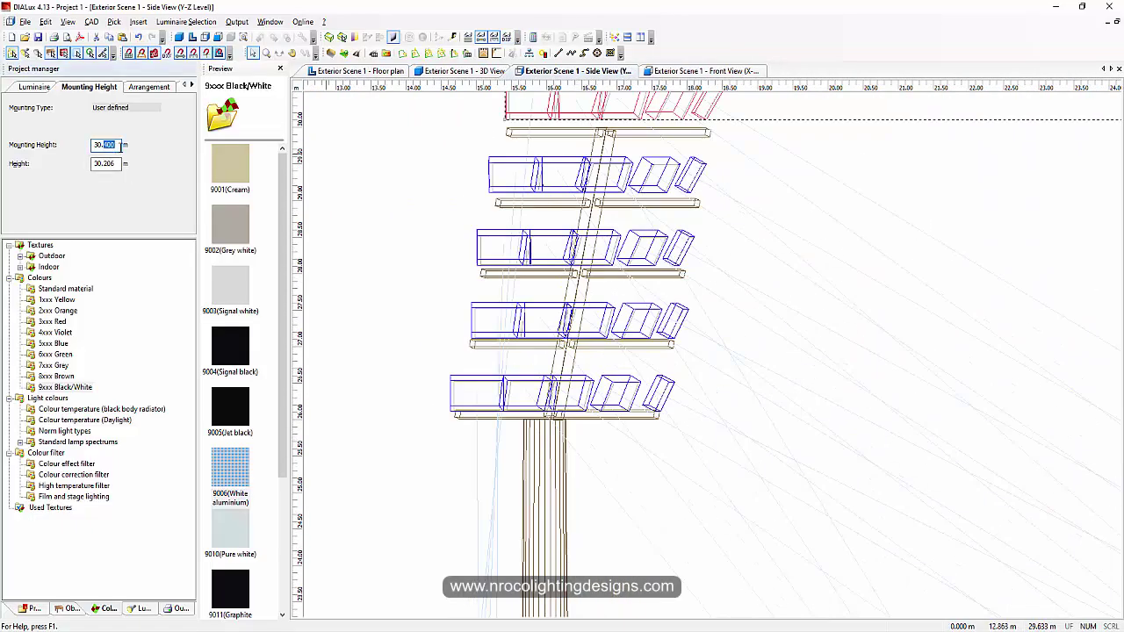
pyautogui.write('3')
pyautogui.press('Return')
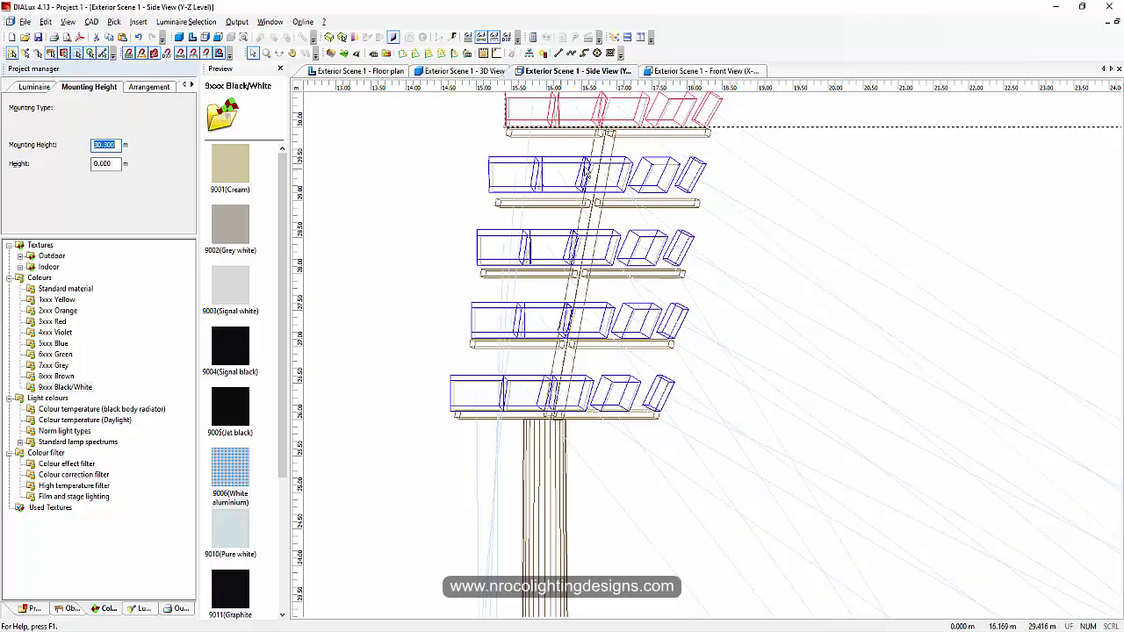
# Select only the floodlight row on the fourth crossarm in the side view and set its mounting height to 29.3 m
pyautogui.moveTo(705, 179); pyautogui.dragTo(468, 160)
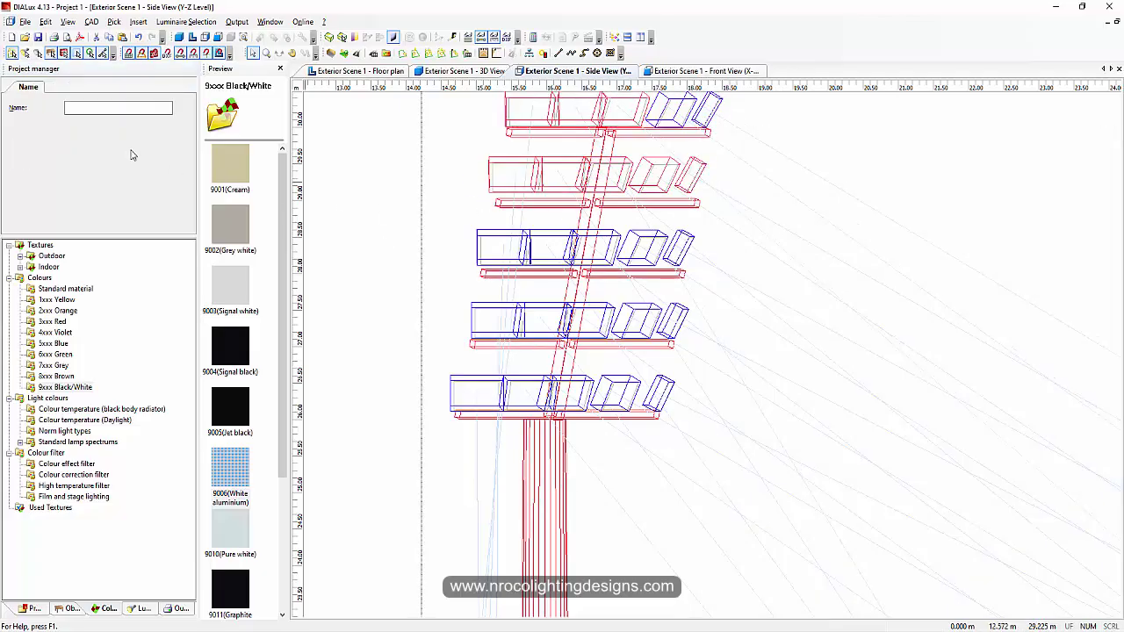
pyautogui.keyDown('shift'); pyautogui.moveTo(619, 141); pyautogui.dragTo(570, 115); pyautogui.keyUp('shift')
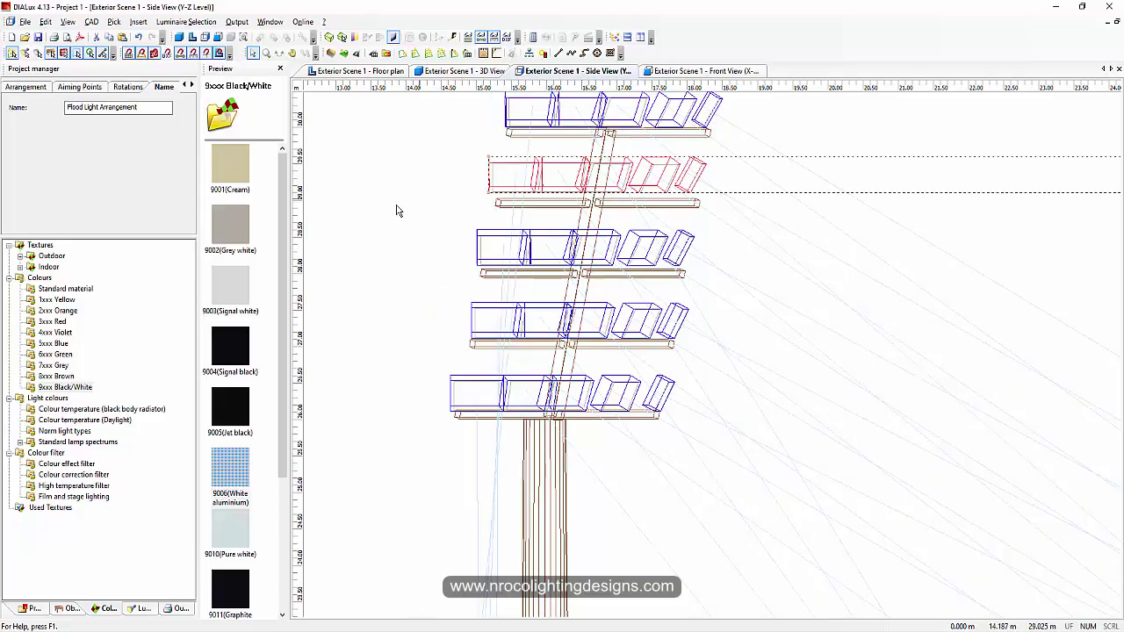
pyautogui.click(23, 92)
pyautogui.click(5, 89)
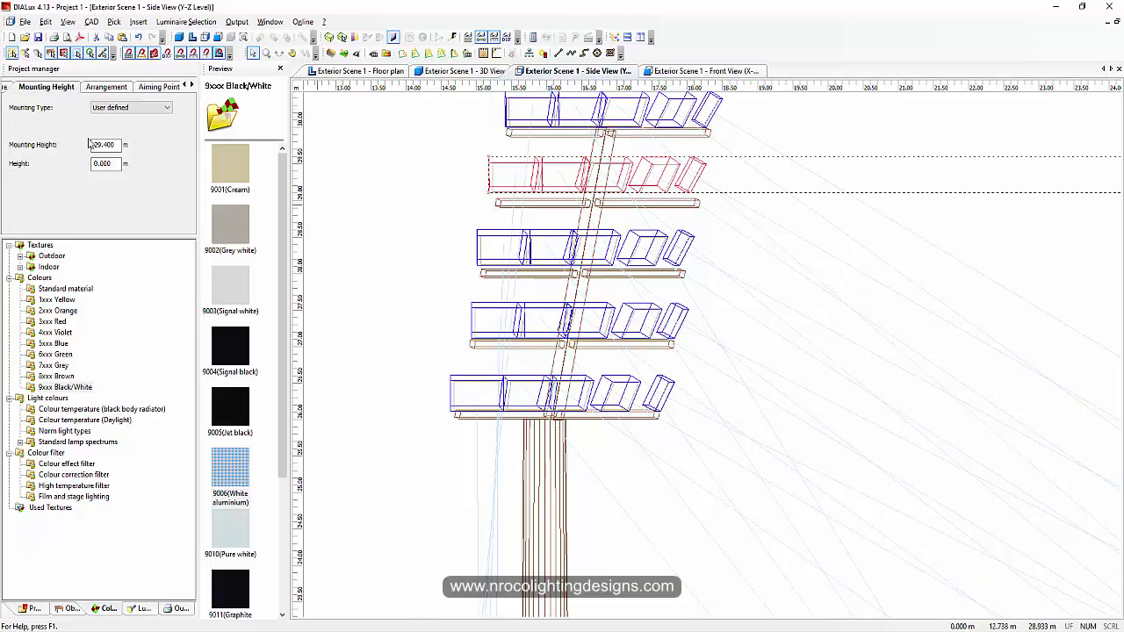
pyautogui.click(103, 145)
pyautogui.moveTo(104, 145); pyautogui.dragTo(150, 162)
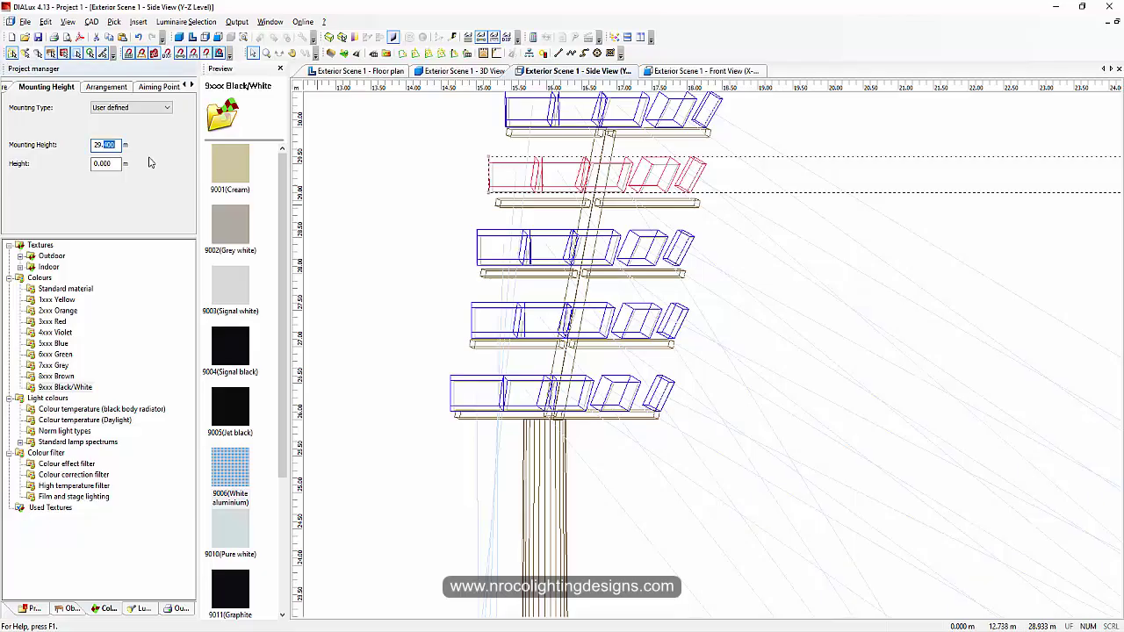
pyautogui.write('3')
pyautogui.press('Return')
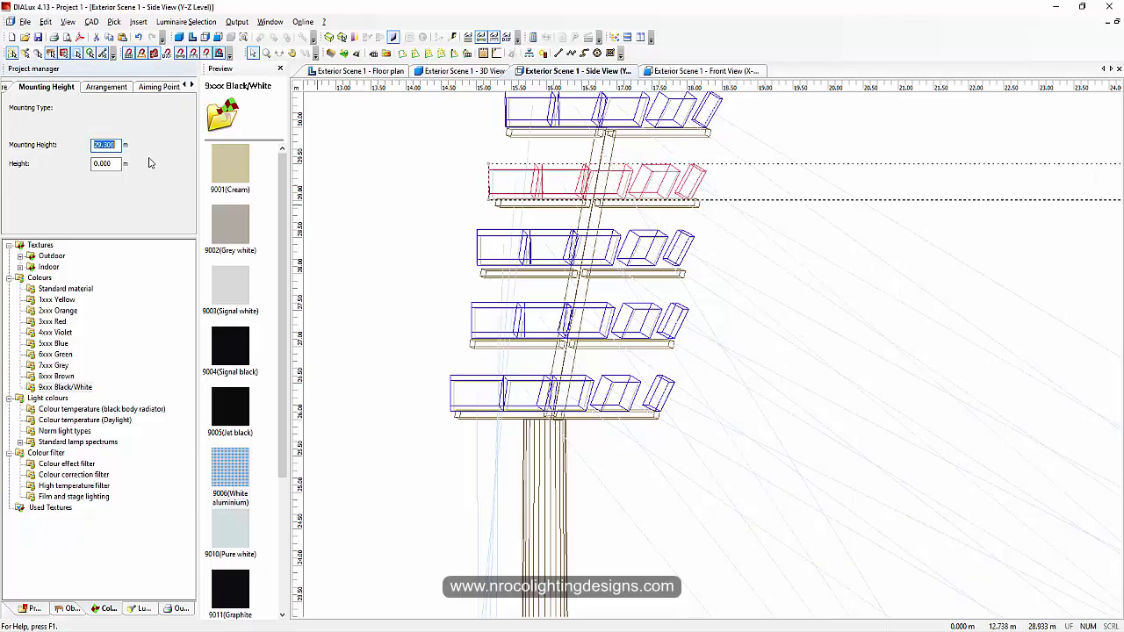
pyautogui.click(422, 209)
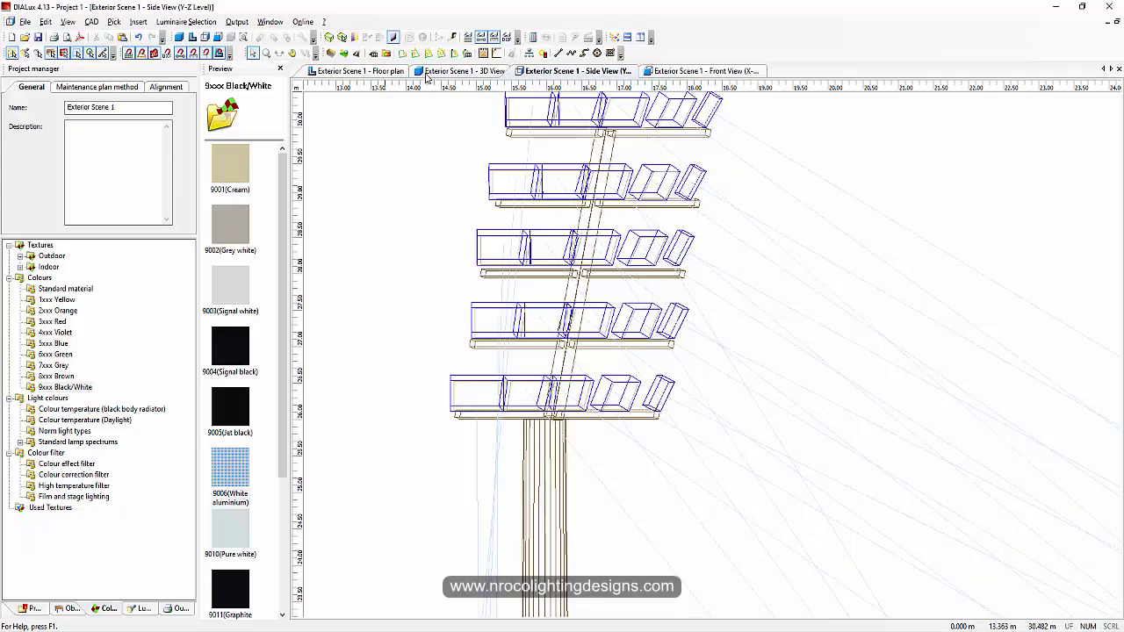
# Inspect the mast and its five mounted floodlight rows from several angles in the 3D view
pyautogui.click(428, 74)
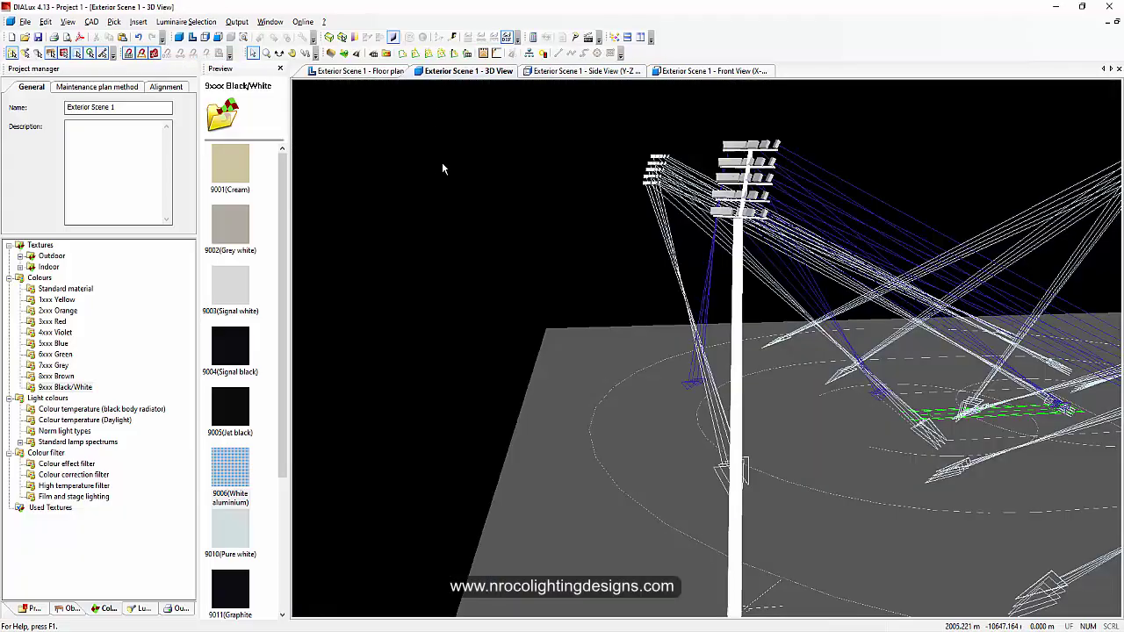
pyautogui.click(279, 53)
pyautogui.moveTo(474, 264); pyautogui.dragTo(829, 279)
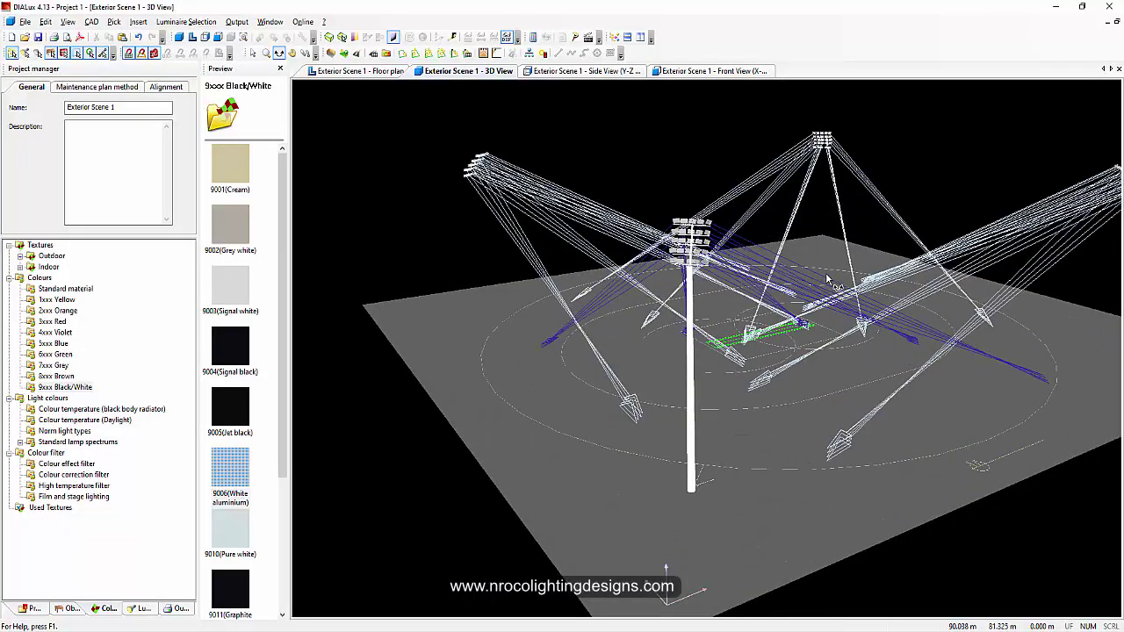
pyautogui.moveTo(829, 279); pyautogui.dragTo(769, 278)
pyautogui.moveTo(886, 356); pyautogui.dragTo(897, 354)
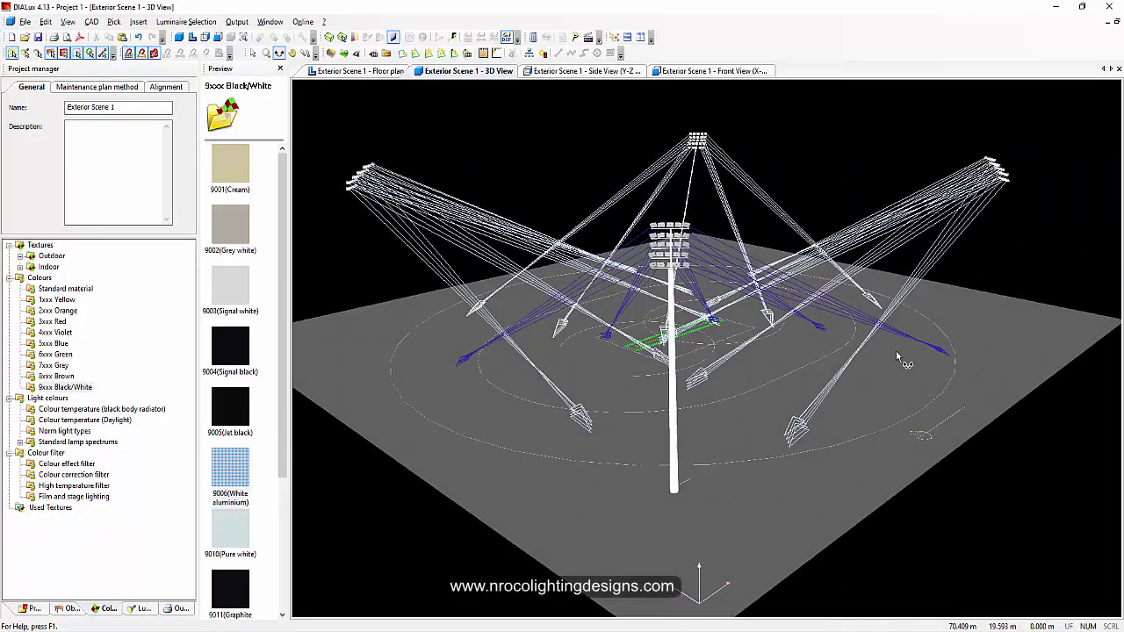
pyautogui.moveTo(801, 383); pyautogui.dragTo(795, 379)
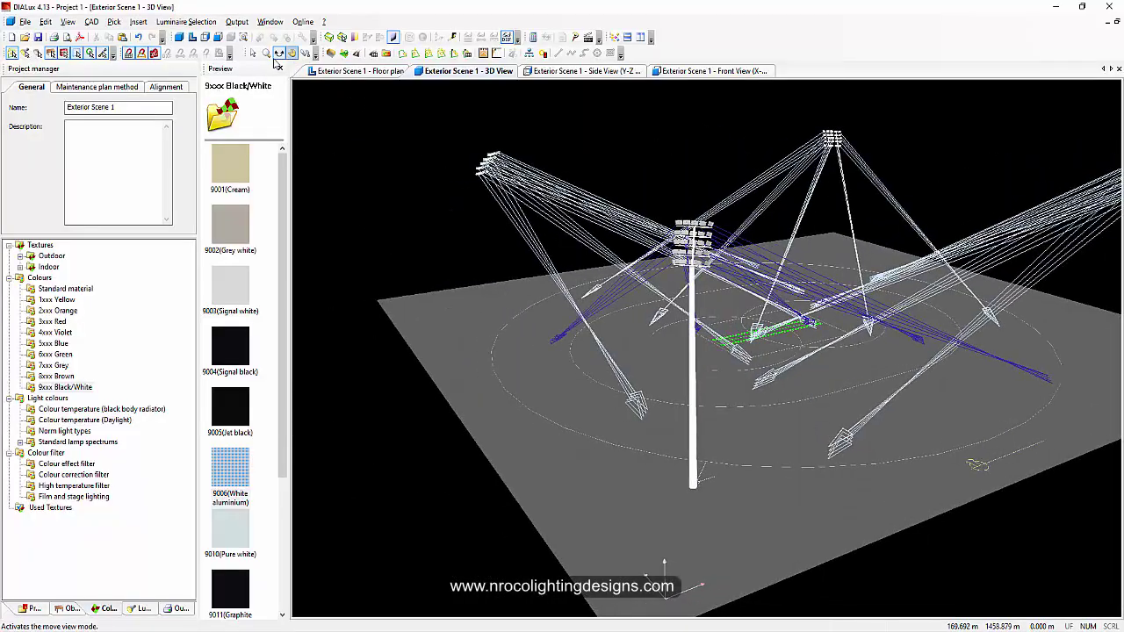
# Select the mast and place copies of it at the three other floodlight corners of the field in the floor plan
pyautogui.click(252, 53)
pyautogui.click(691, 408)
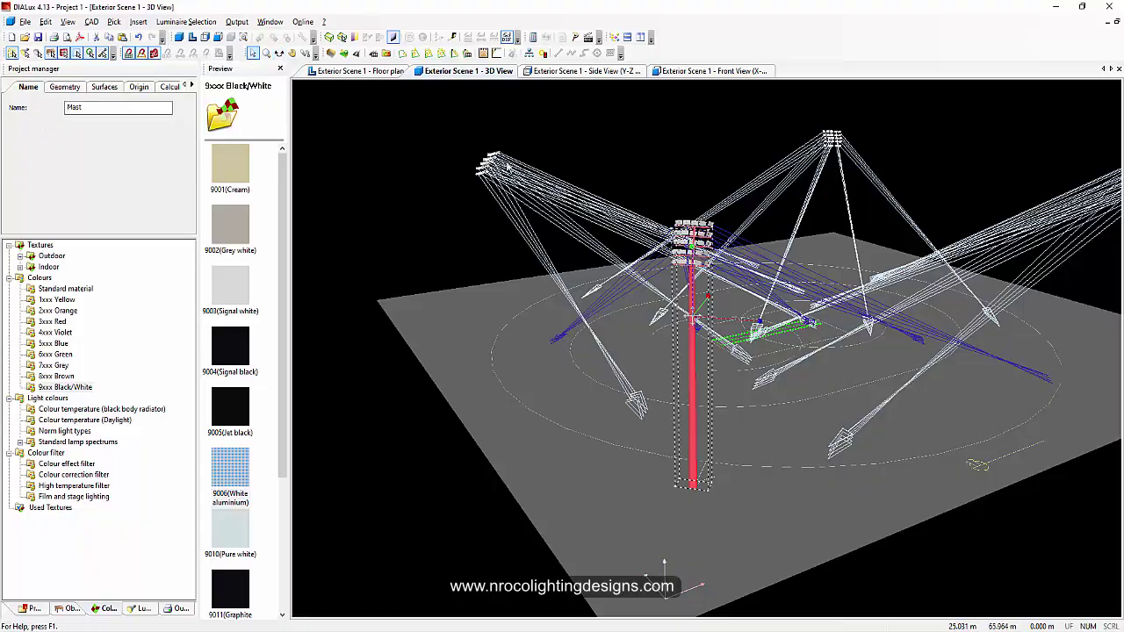
pyautogui.click(376, 76)
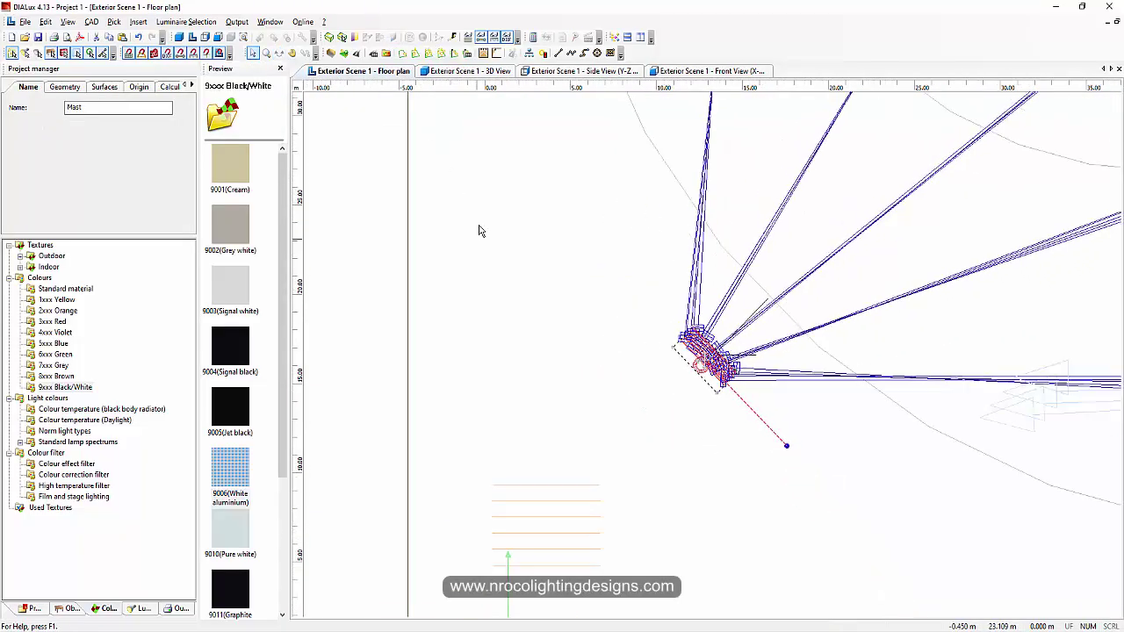
pyautogui.scroll(1, 749, 258)
pyautogui.moveTo(749, 258); pyautogui.dragTo(672, 340, button='middle')
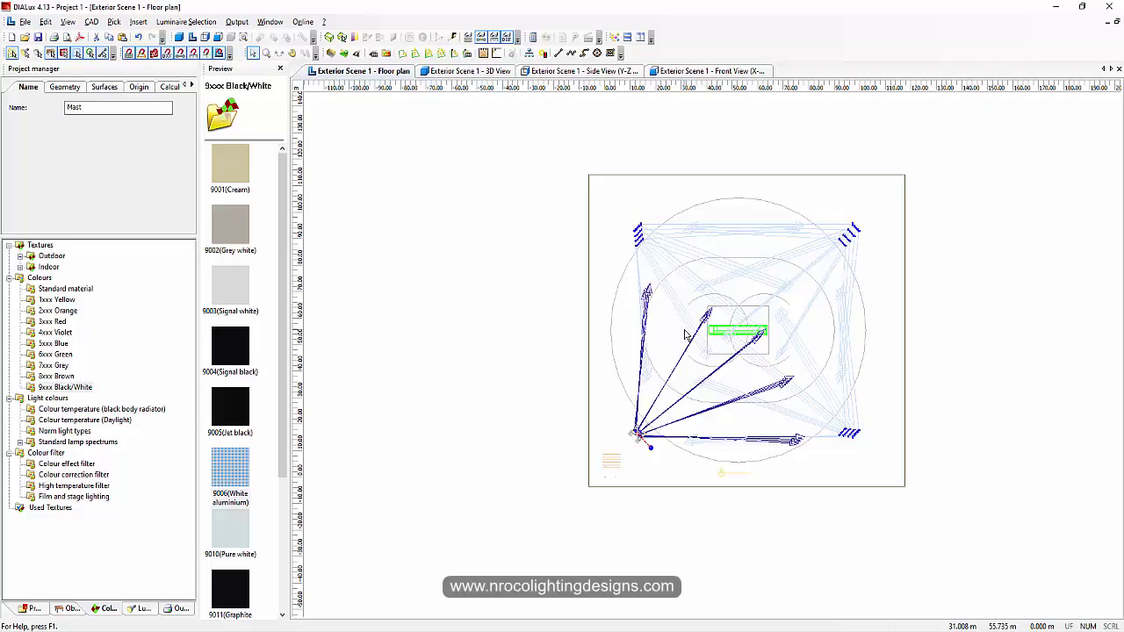
pyautogui.moveTo(640, 434)
pyautogui.mouseDown()
pyautogui.moveTo(638, 236)
pyautogui.moveTo(628, 256)
pyautogui.mouseUp()
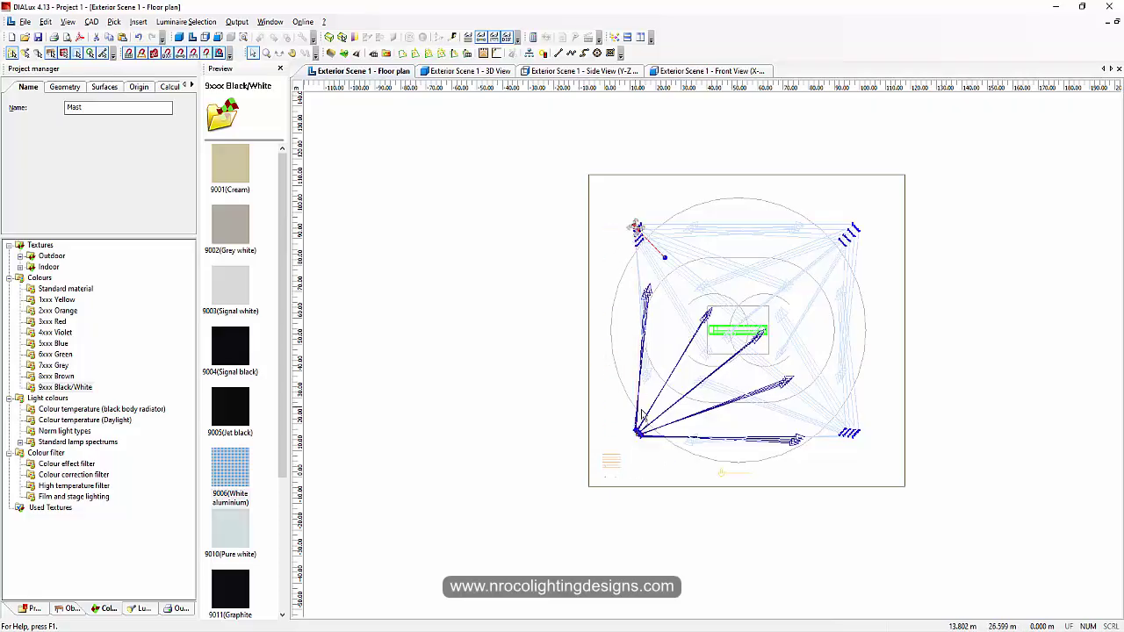
pyautogui.moveTo(641, 431); pyautogui.dragTo(858, 253)
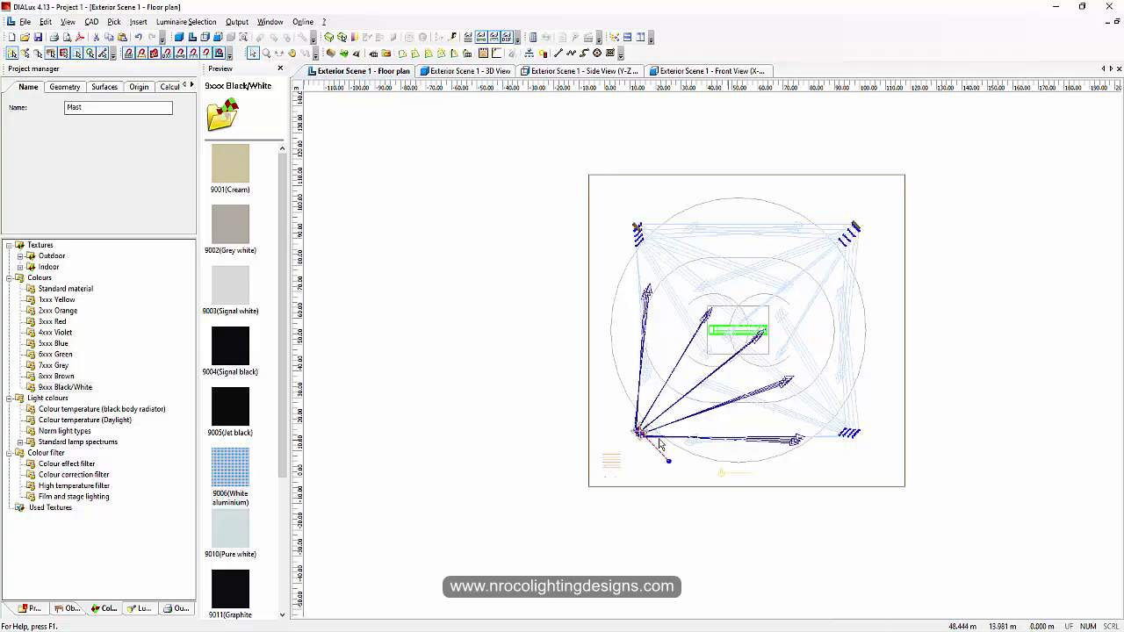
pyautogui.moveTo(656, 442); pyautogui.dragTo(867, 451)
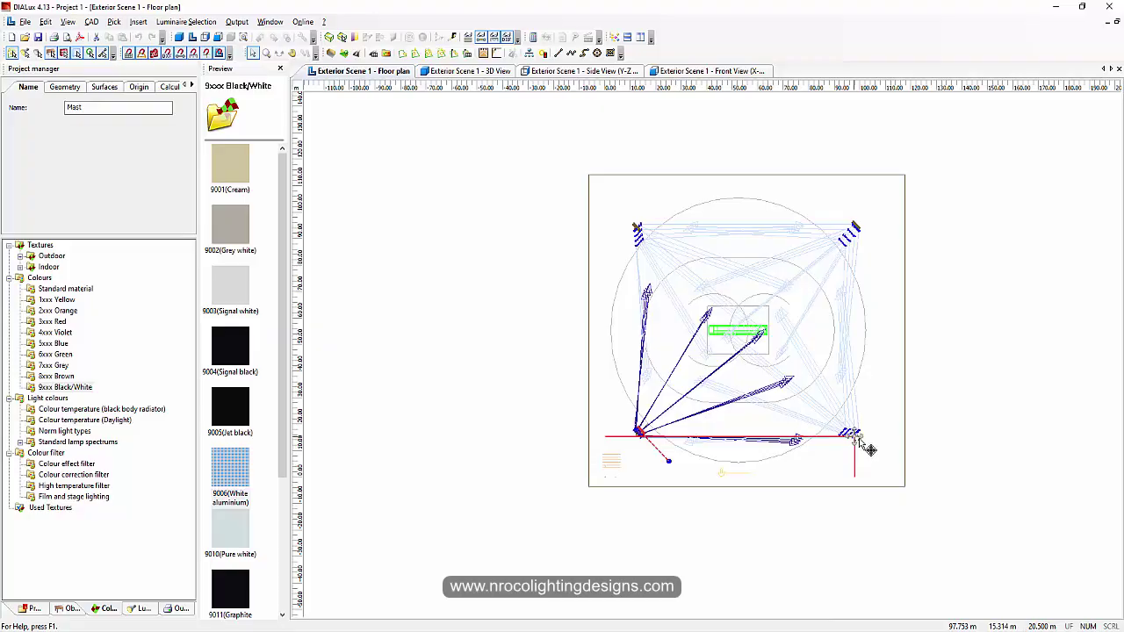
pyautogui.moveTo(867, 450); pyautogui.dragTo(867, 451)
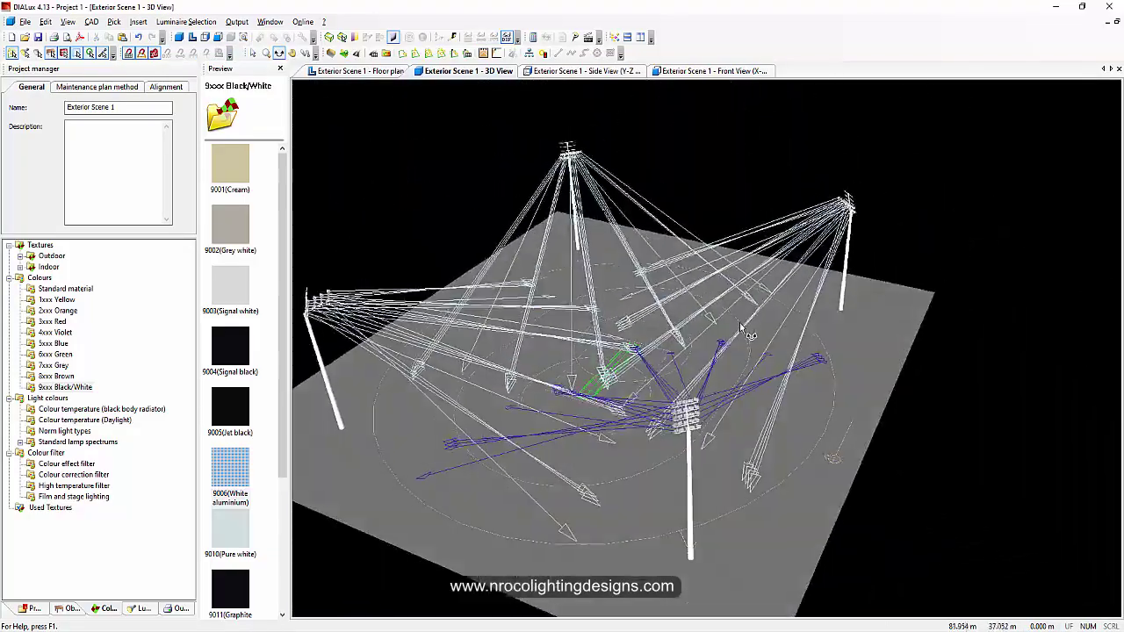
# Examine the four corner masts and the floodlight aiming arrows around the field in the 3D view
pyautogui.moveTo(741, 325); pyautogui.dragTo(718, 329)
pyautogui.moveTo(717, 328); pyautogui.dragTo(796, 304, button='middle')
pyautogui.moveTo(796, 304); pyautogui.dragTo(788, 330)
pyautogui.moveTo(788, 330); pyautogui.dragTo(763, 355, button='middle')
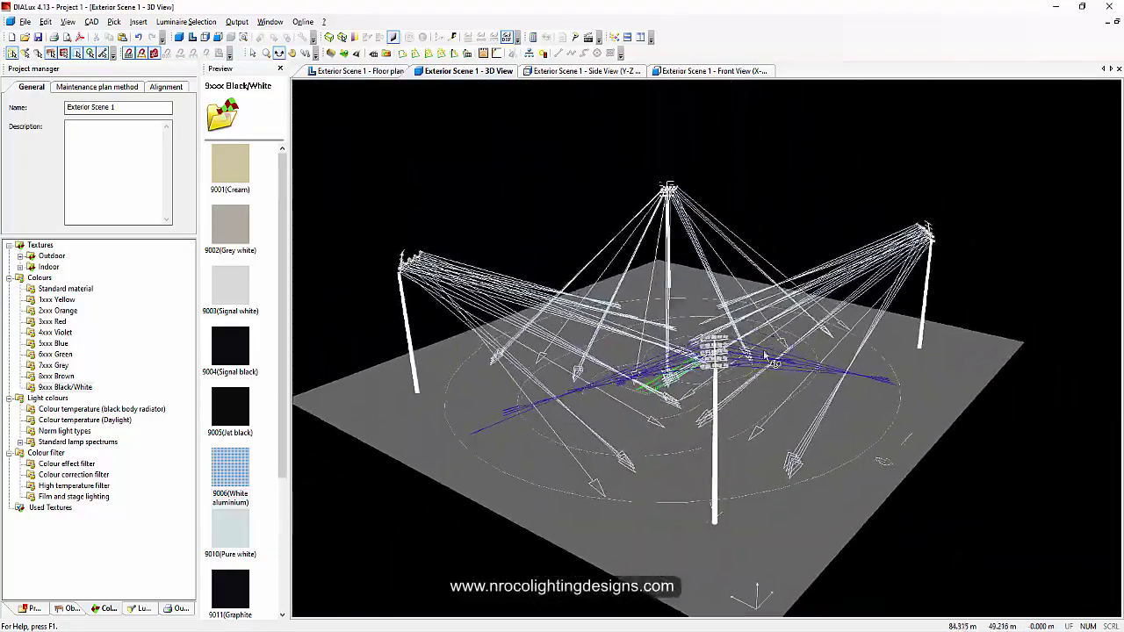
pyautogui.moveTo(769, 358); pyautogui.dragTo(676, 398)
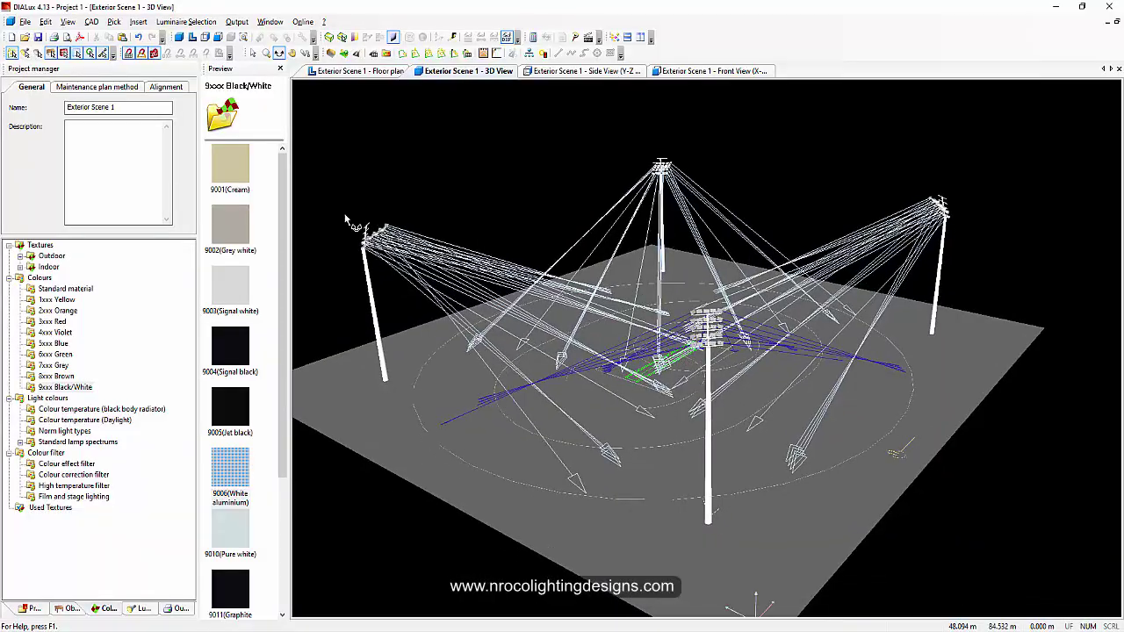
pyautogui.click(253, 52)
pyautogui.click(707, 448)
pyautogui.rightClick(710, 439)
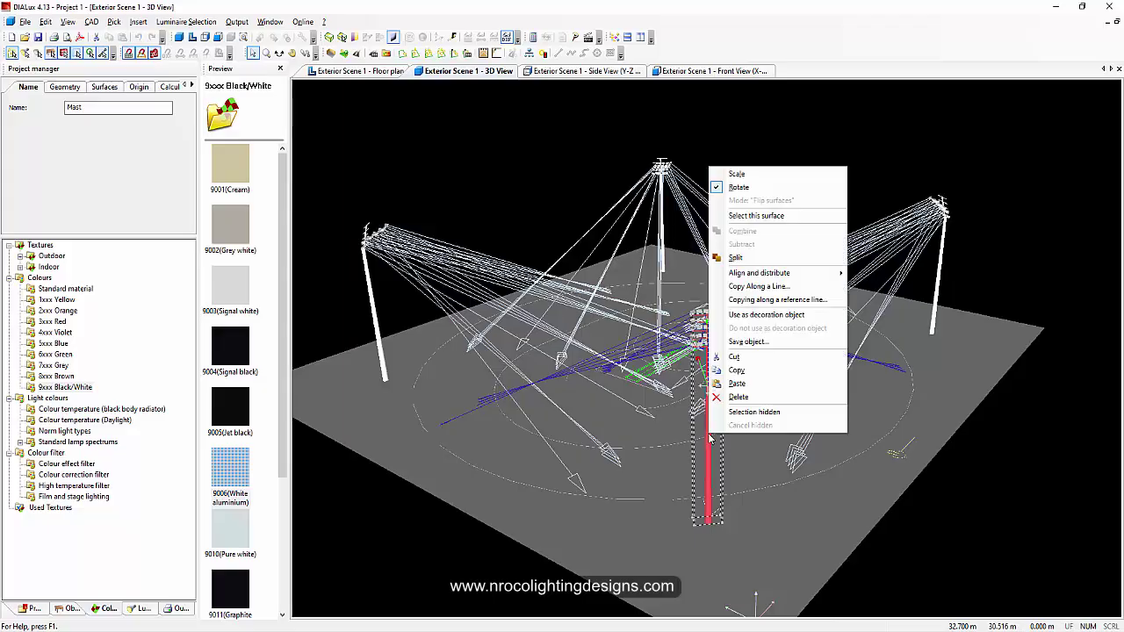
pyautogui.click(748, 341)
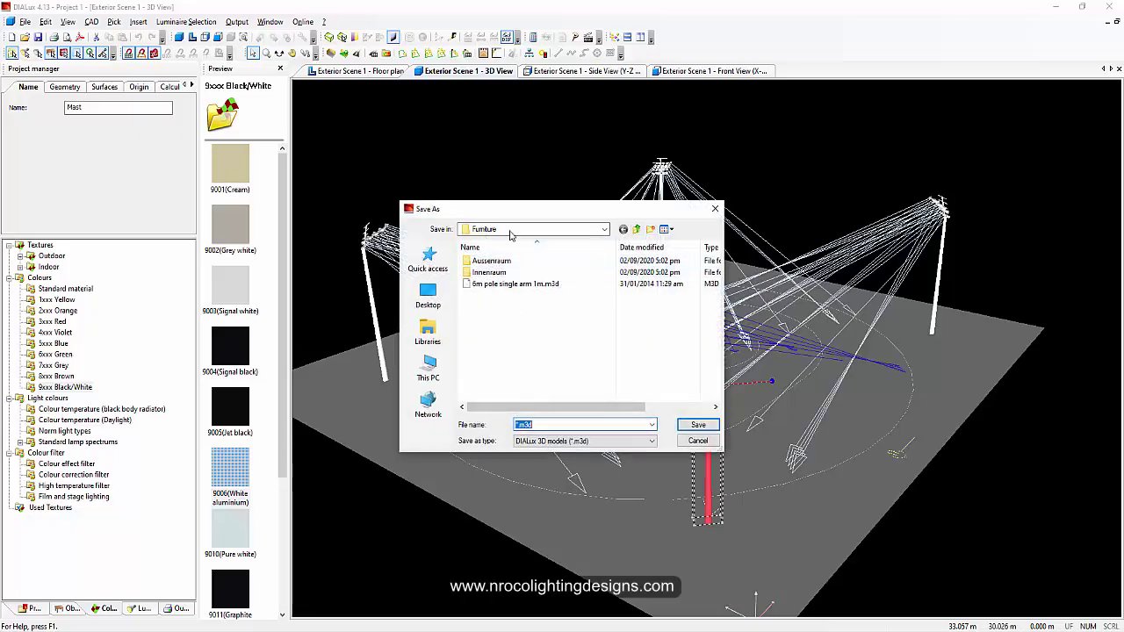
pyautogui.click(715, 208)
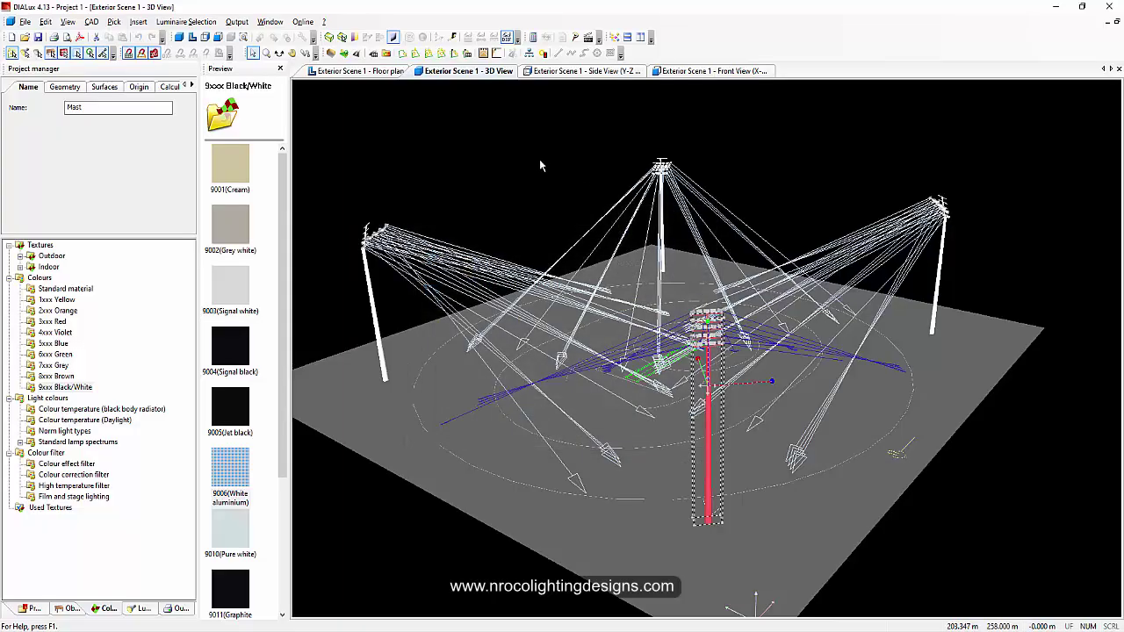
pyautogui.click(540, 181)
pyautogui.moveTo(537, 225); pyautogui.dragTo(530, 200, button='middle')
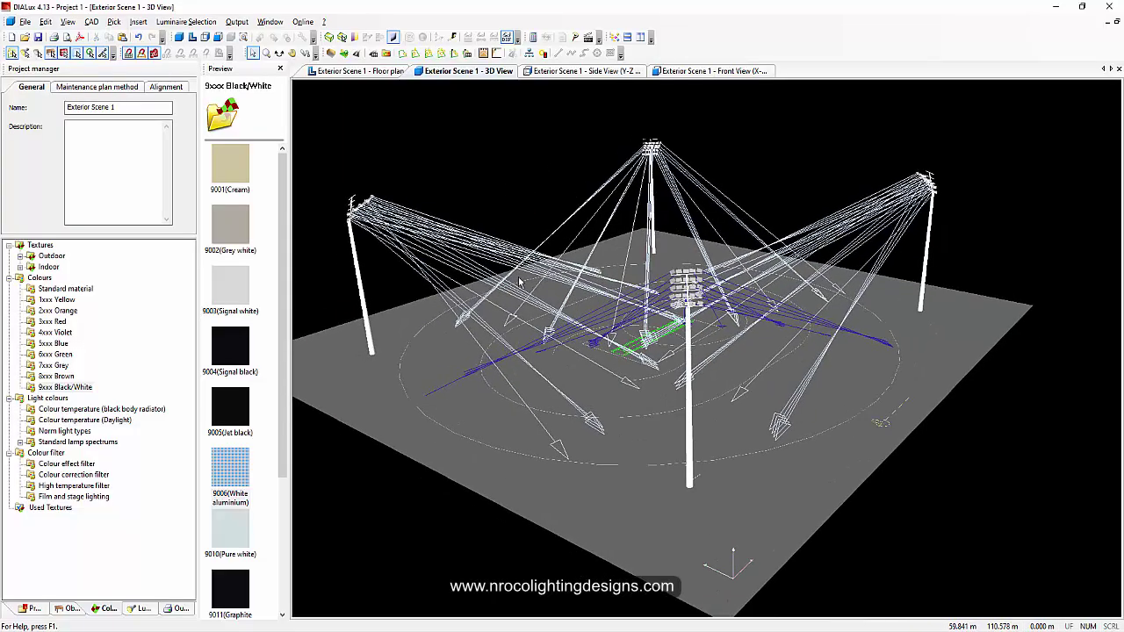
# Switch to the browser to review the reference mast picture in the e-mail and the instructor's courses in the Udemy search results
pyautogui.hotkey('alt', 'Tab')
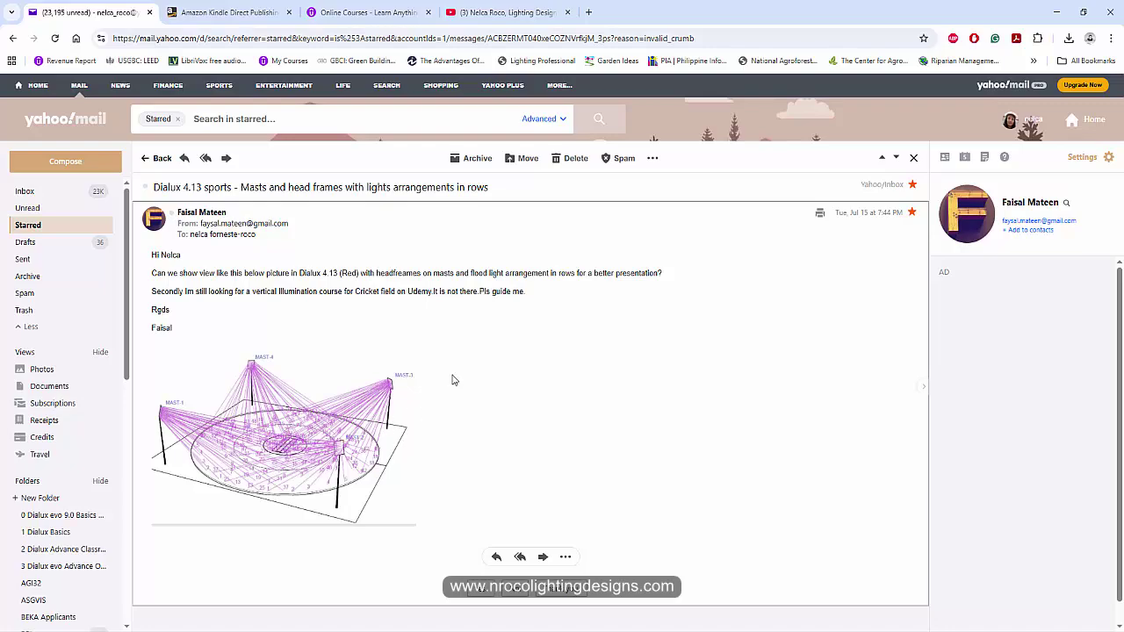
pyautogui.hotkey('alt', 'Tab')
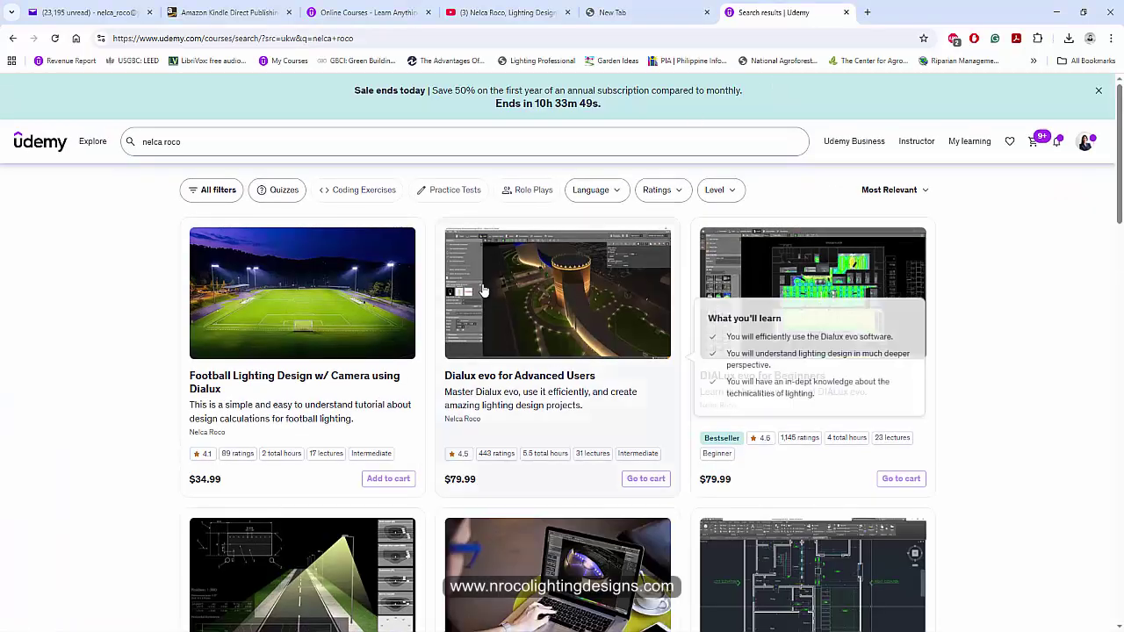
pyautogui.scroll(-7, 852, 351)
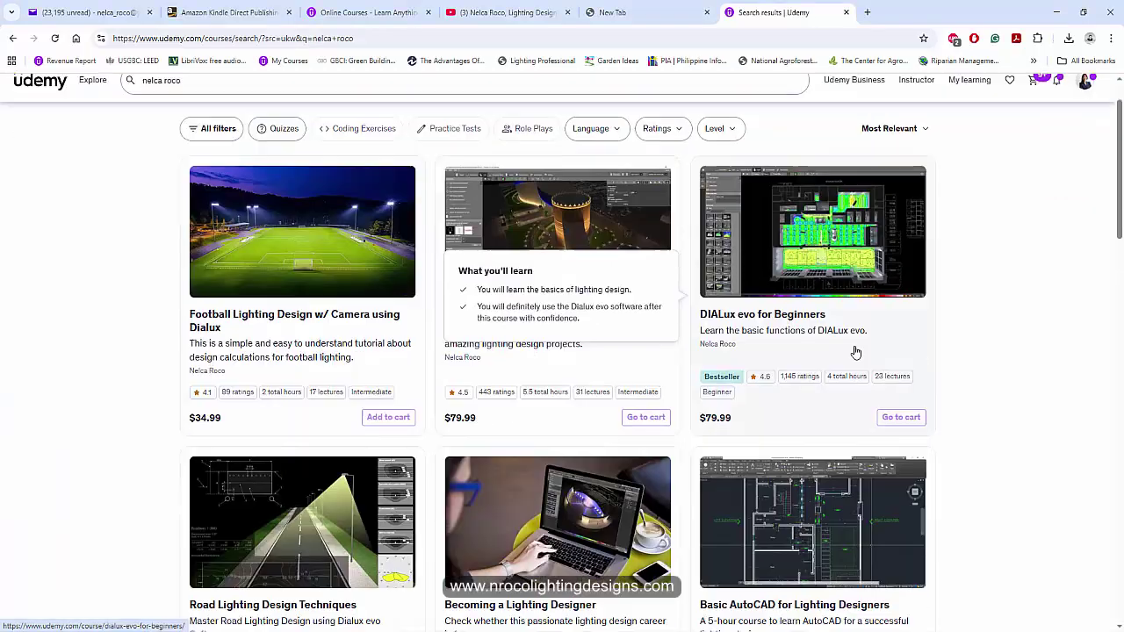
pyautogui.scroll(7, 1071, 301)
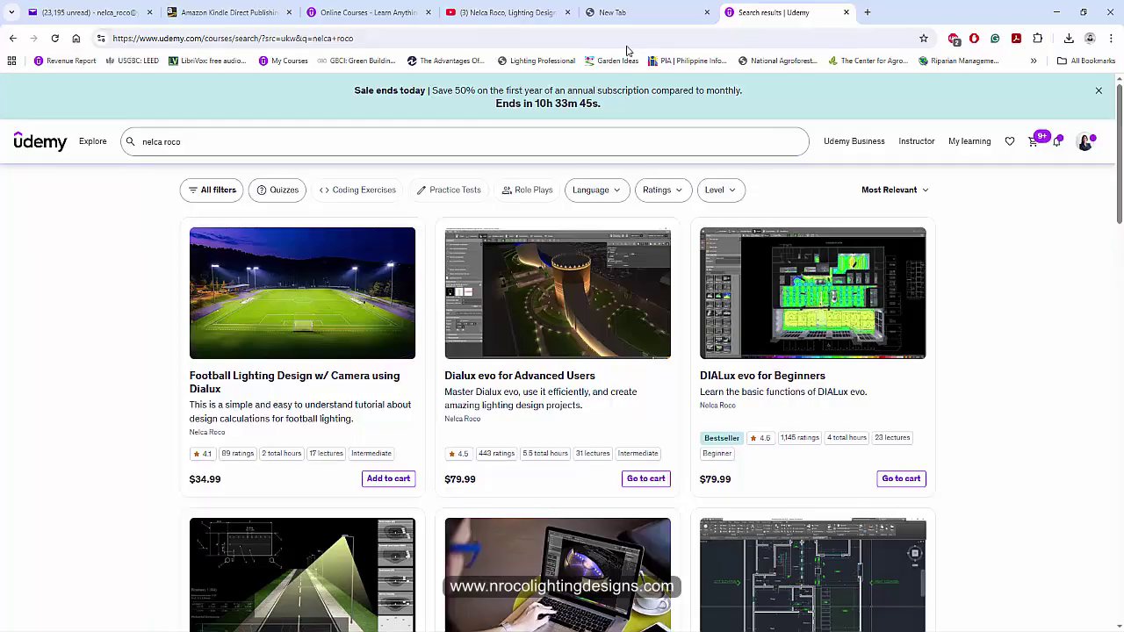
# View the lighting design YouTube channel, and open the Road Lighting Design Techniques e-book from the Amazon search results to read its description
pyautogui.click(507, 12)
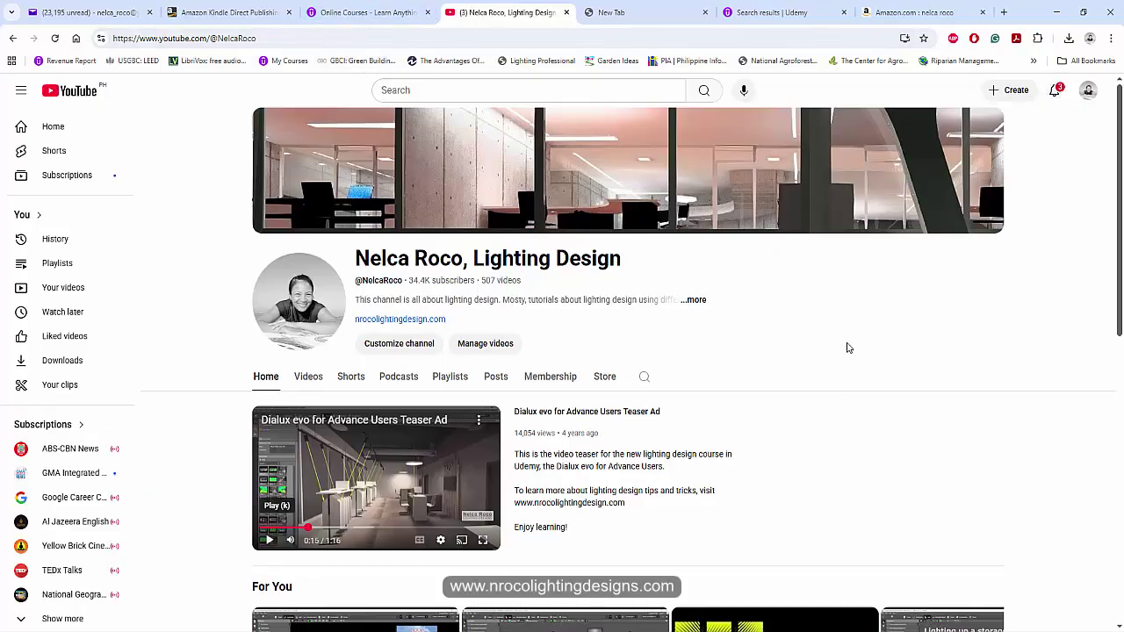
pyautogui.click(892, 13)
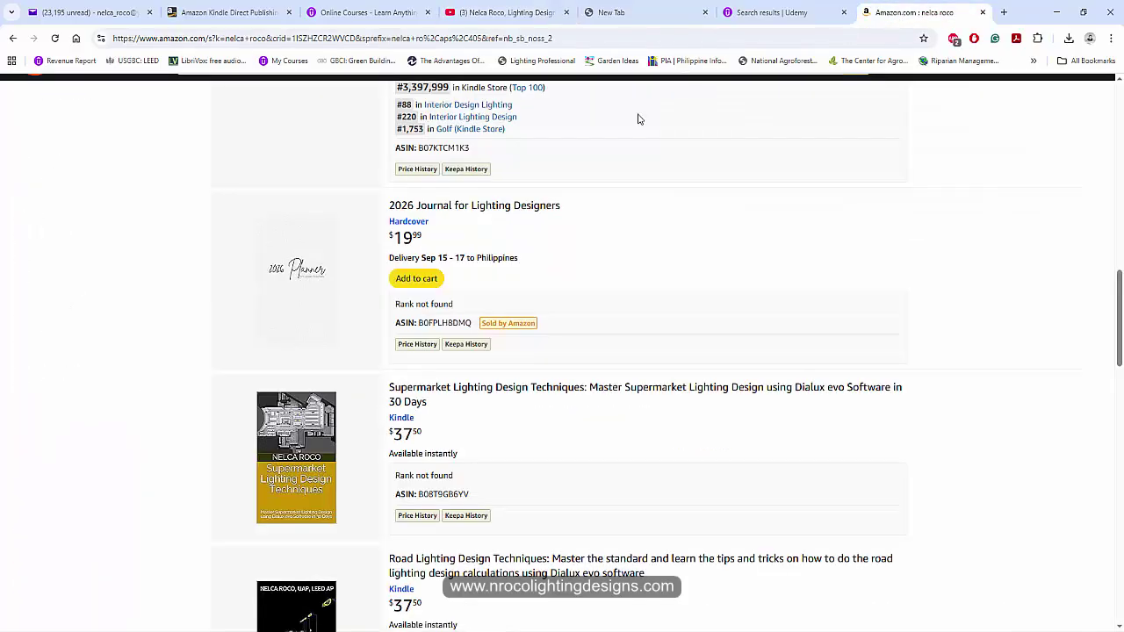
pyautogui.scroll(-5, 582, 221)
pyautogui.scroll(-2, 581, 237)
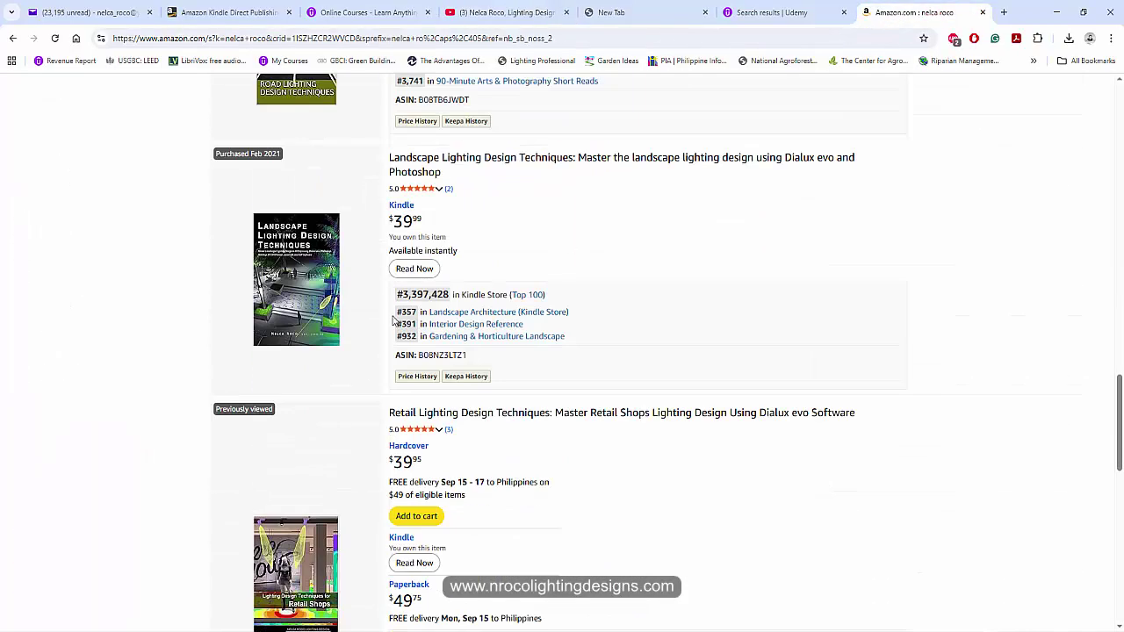
pyautogui.scroll(5, 393, 322)
pyautogui.click(294, 447)
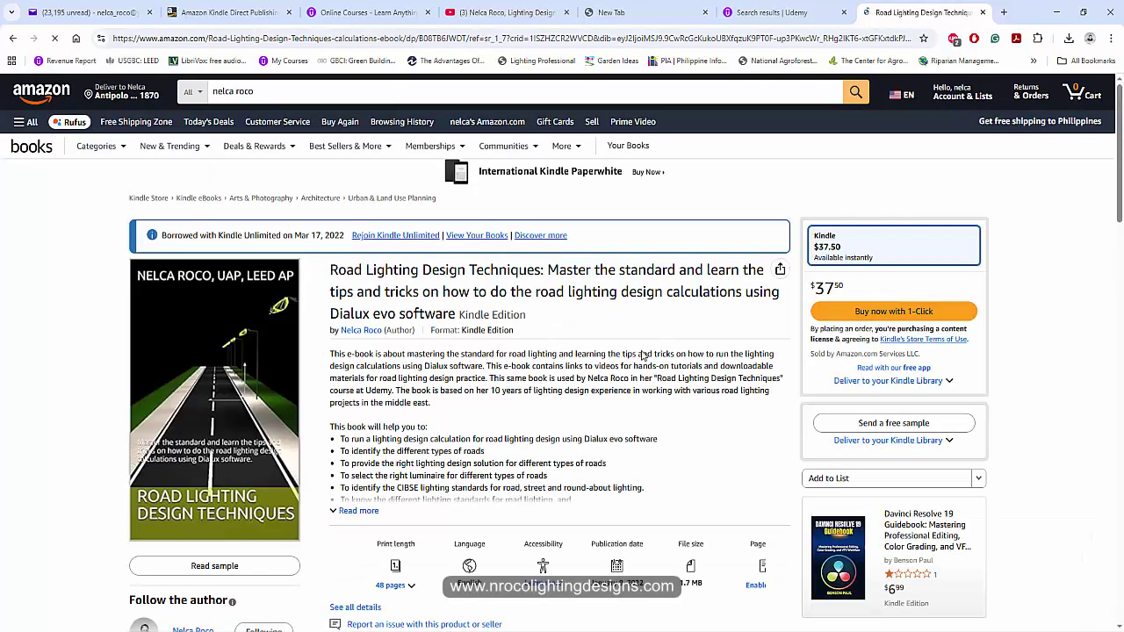
pyautogui.scroll(-2, 645, 358)
pyautogui.scroll(2, 641, 360)
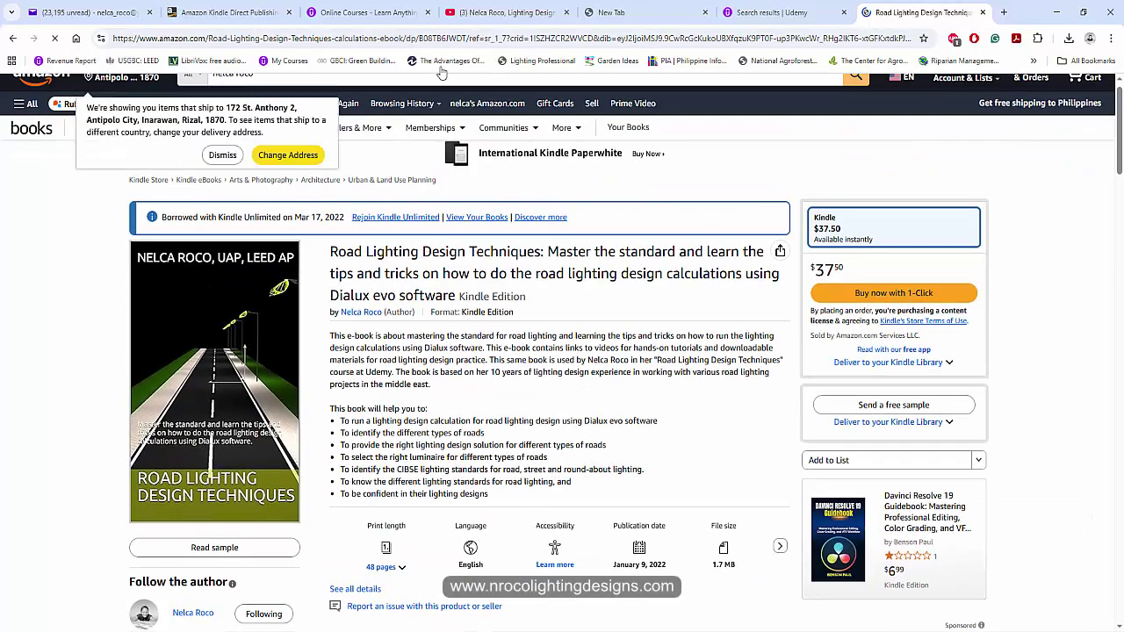